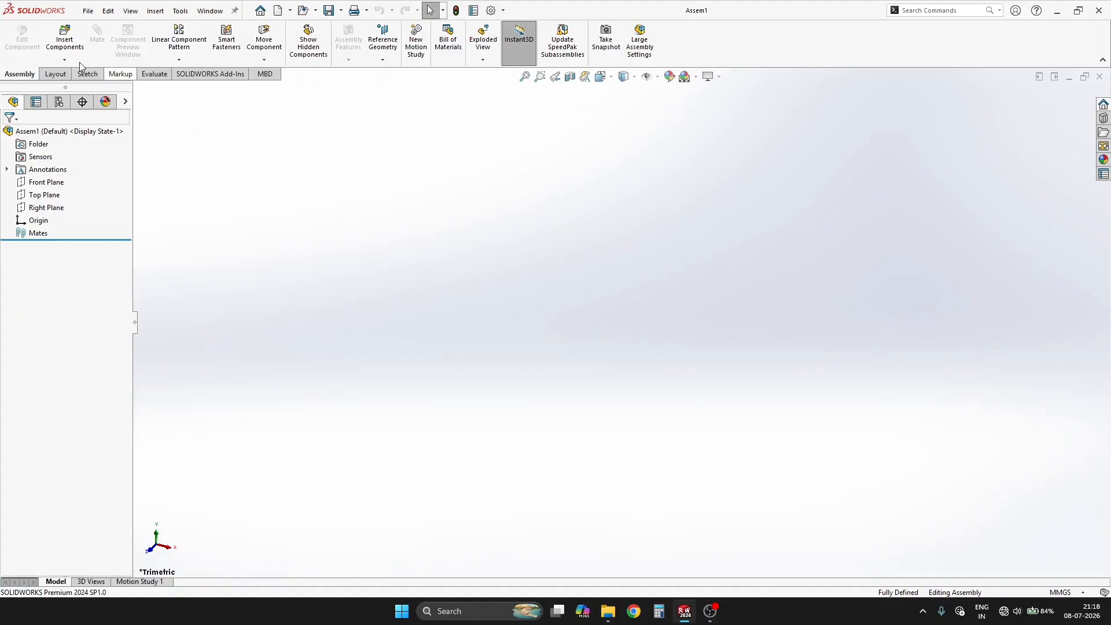
Step: Insert a new part into the assembly and make the component floating
{"action": "left_click", "coordinate": [64, 60]}
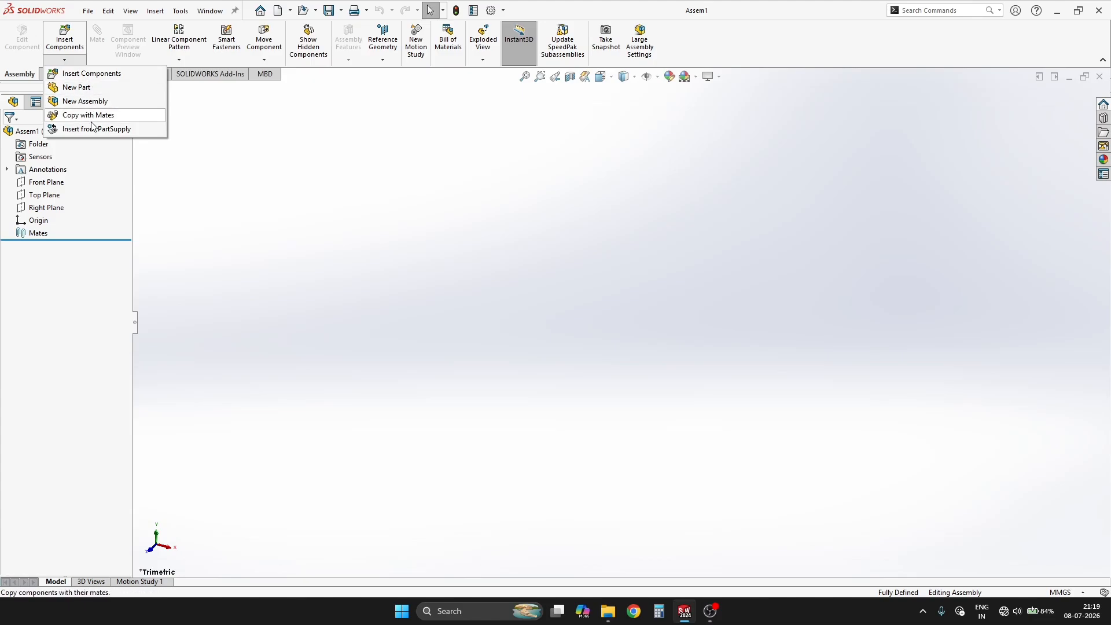
{"action": "left_click", "coordinate": [76, 87]}
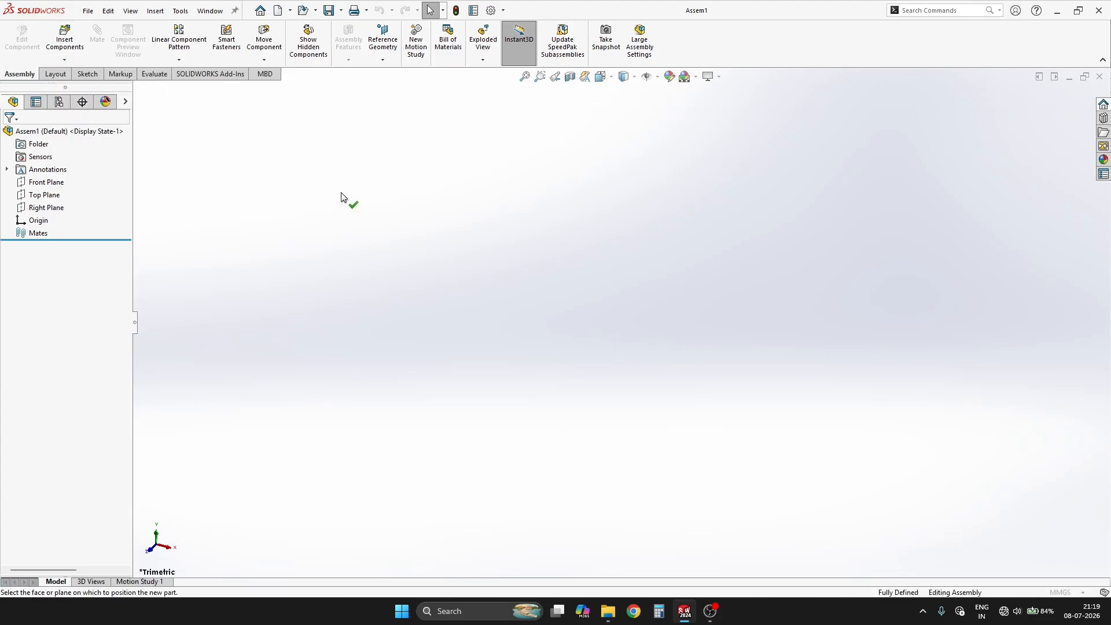
{"action": "left_click", "coordinate": [341, 197]}
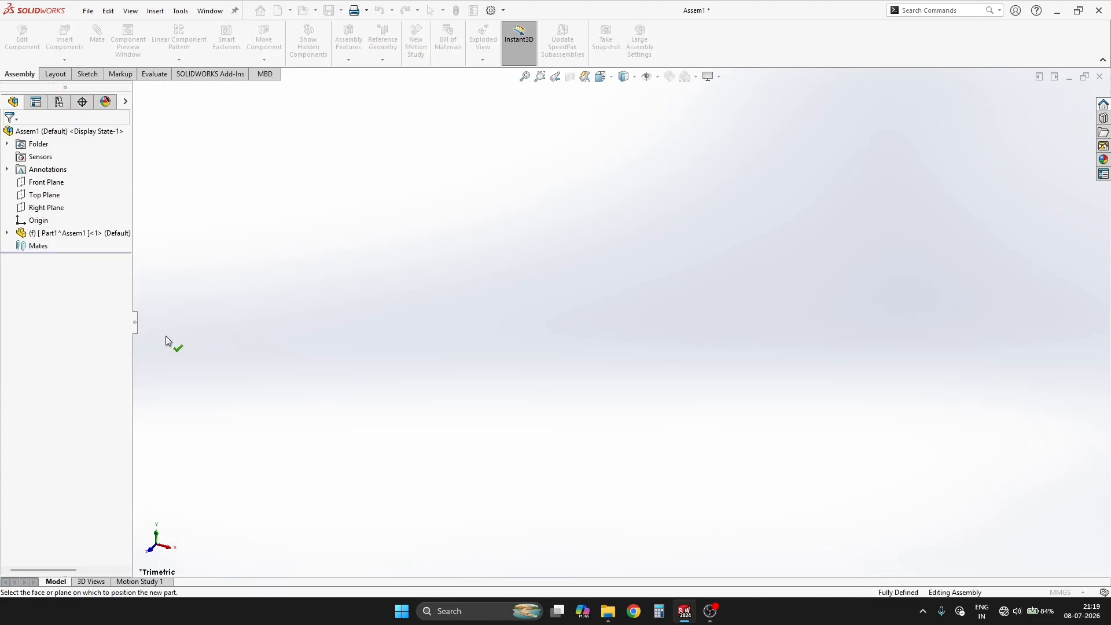
{"action": "right_click", "coordinate": [81, 234]}
{"action": "left_click", "coordinate": [123, 371]}
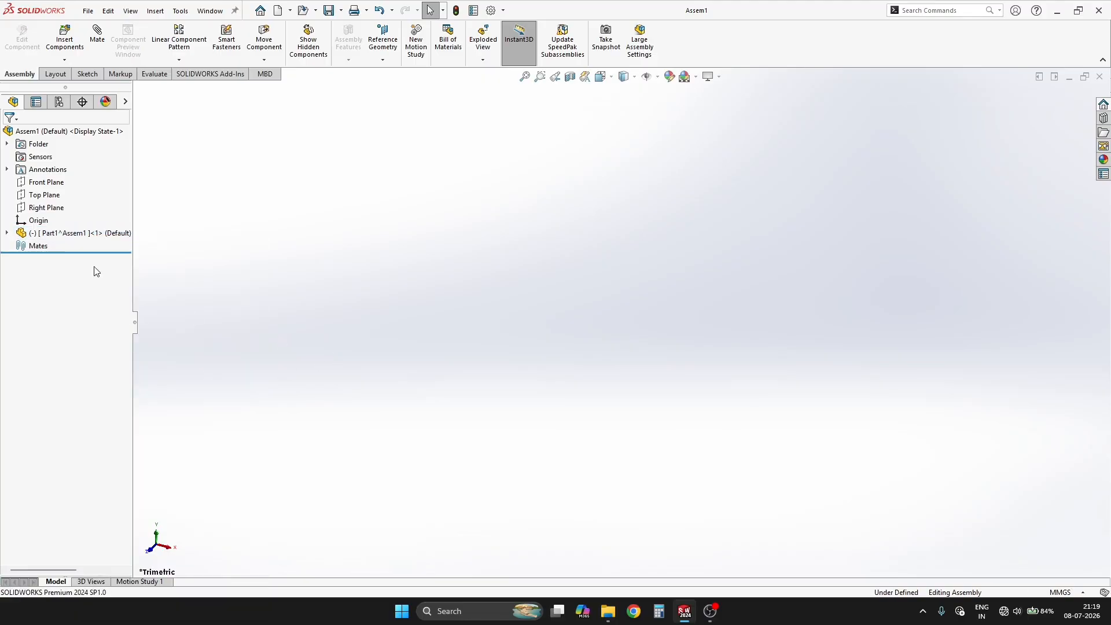
Step: Open the new part and sketch a vertical midpoint line about 62 mm long on the Front Plane, centred on the origin
{"action": "left_click", "coordinate": [70, 232]}
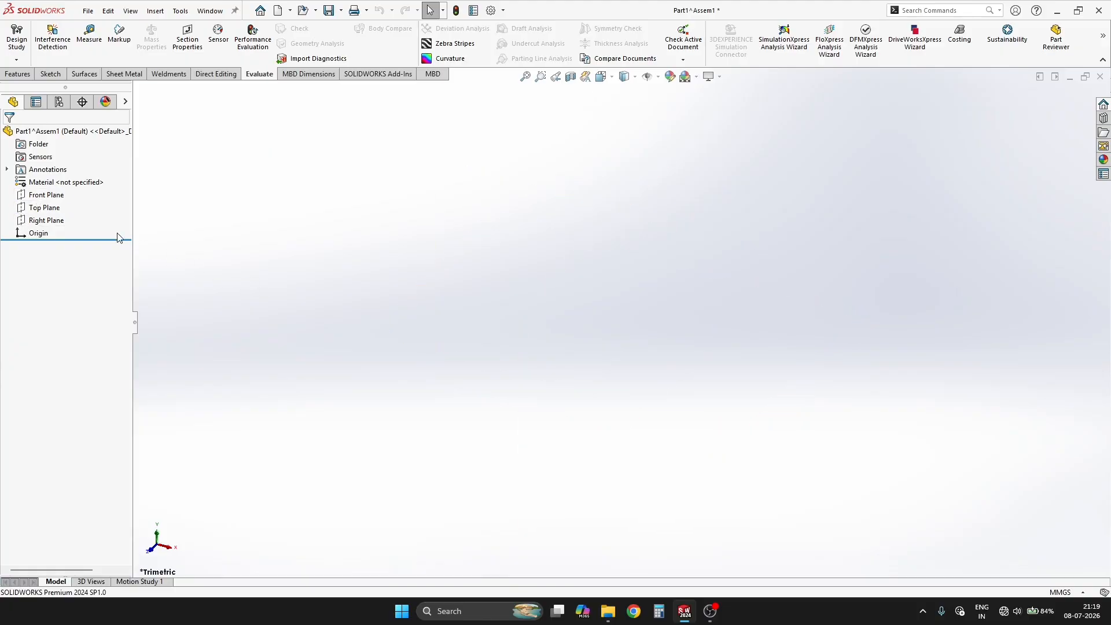
{"action": "left_click", "coordinate": [44, 195]}
{"action": "left_click", "coordinate": [62, 181]}
{"action": "key", "text": "s"}
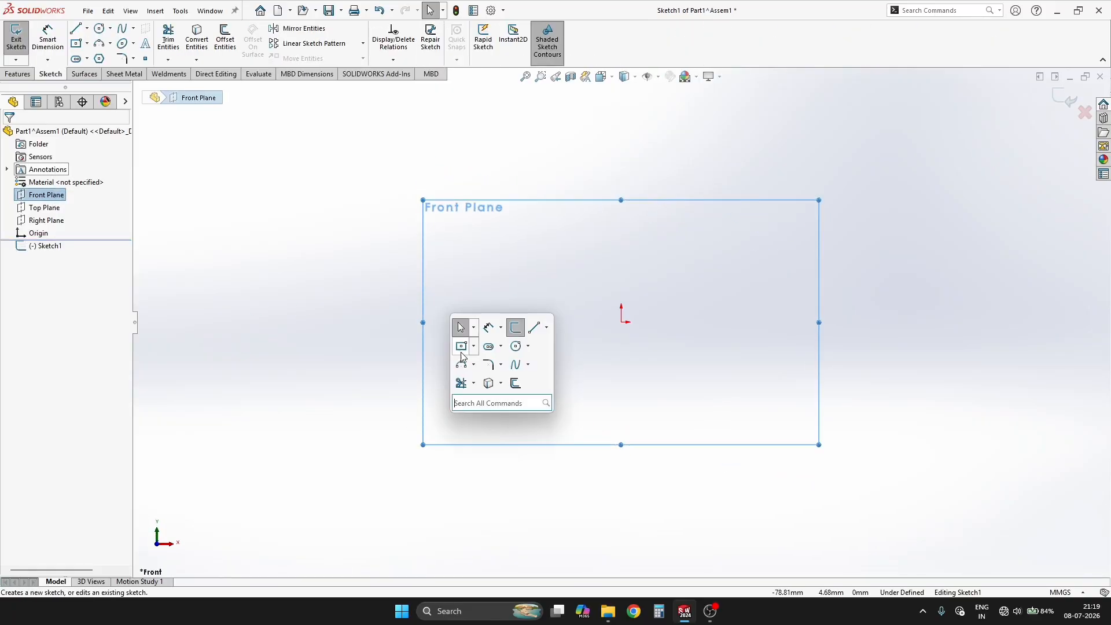
{"action": "left_click", "coordinate": [541, 325]}
{"action": "left_click", "coordinate": [558, 373]}
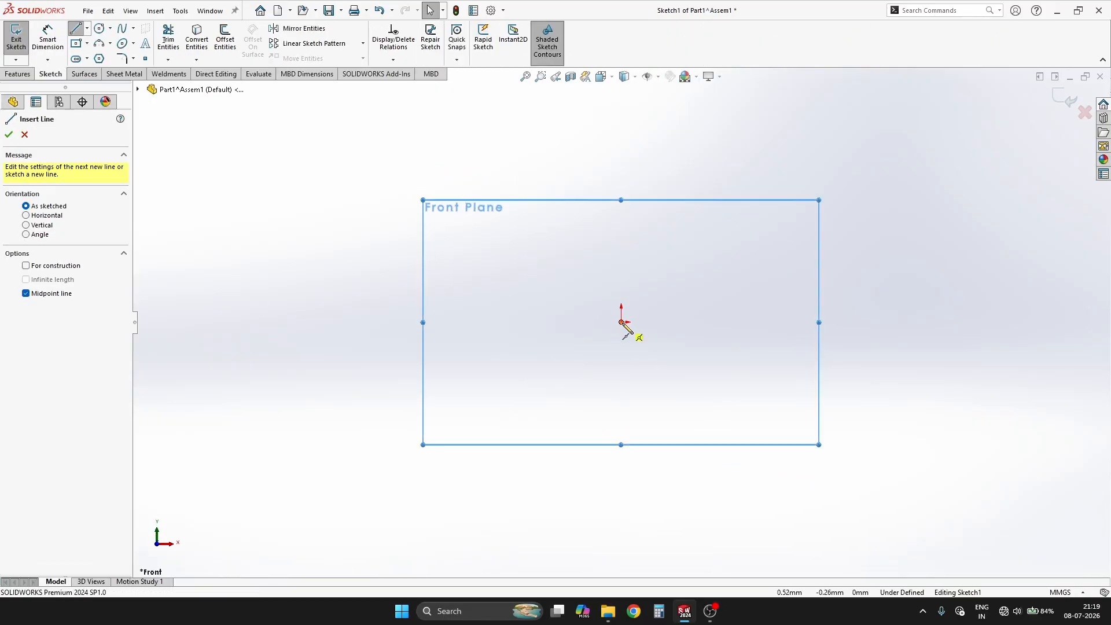
{"action": "left_click", "coordinate": [620, 323]}
{"action": "left_click", "coordinate": [621, 390]}
{"action": "key", "text": "Escape"}
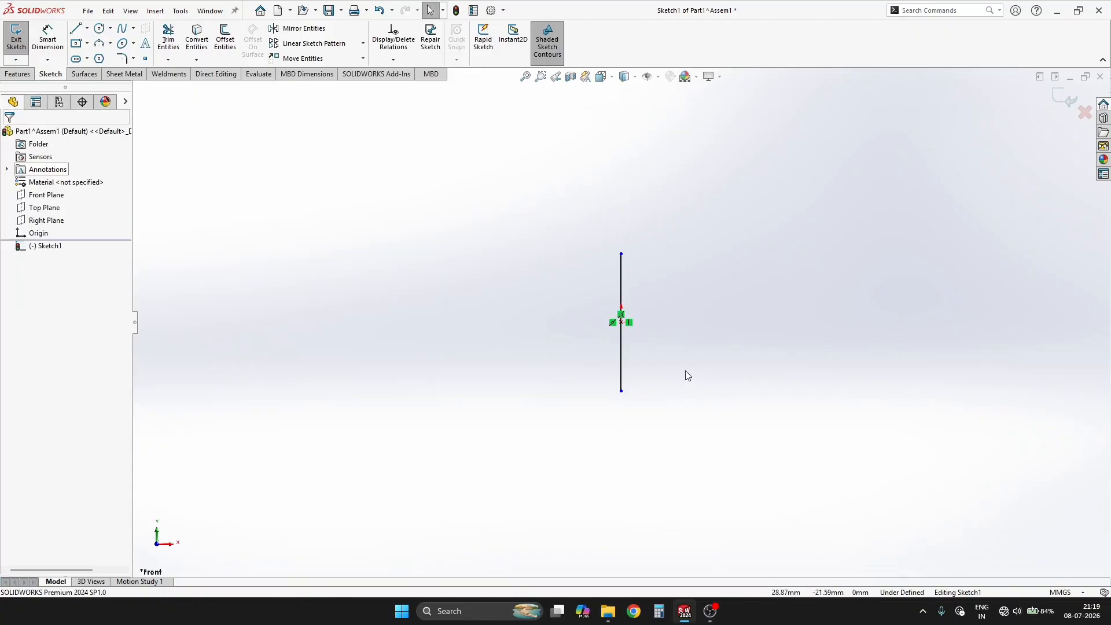
Step: Sketch a horizontal line extending right from each end of the vertical line, about 20 mm at the lower end and 17 mm at the upper
{"action": "key", "text": "s"}
{"action": "left_click", "coordinate": [773, 384]}
{"action": "left_click_drag", "start_coordinate": [621, 391], "coordinate": [666, 391]}
{"action": "left_click_drag", "start_coordinate": [620, 253], "coordinate": [658, 253]}
{"action": "key", "text": "Escape"}
Step: Add an equal-length relation between the upper and lower horizontal lines
{"action": "left_click", "coordinate": [643, 254]}
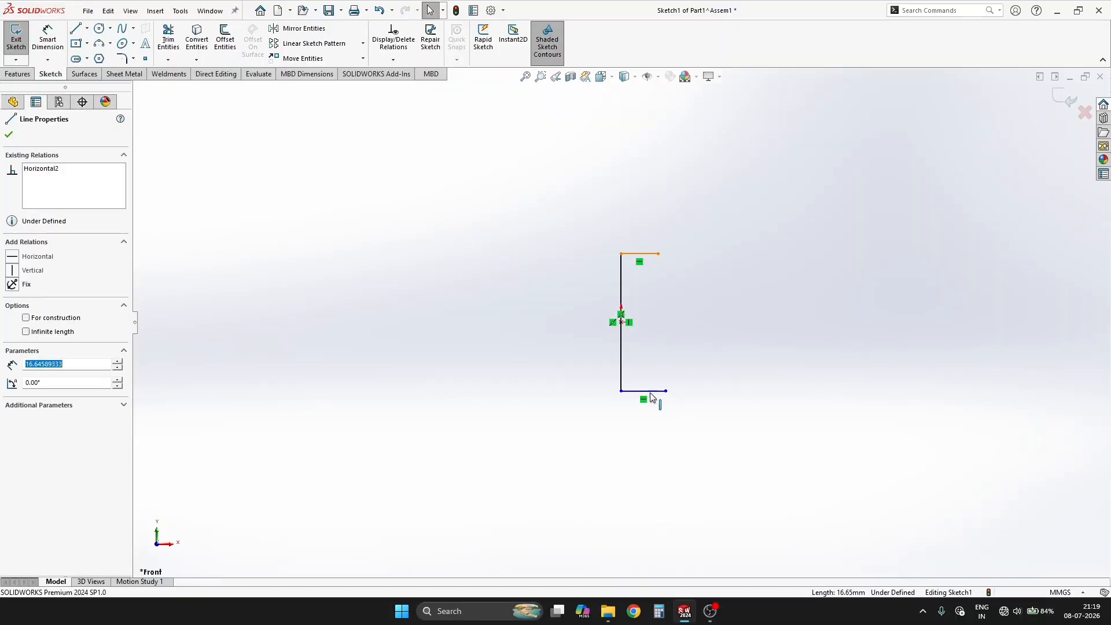
{"action": "left_click", "coordinate": [643, 391], "text": "ctrl"}
{"action": "left_click", "coordinate": [776, 339]}
{"action": "left_click", "coordinate": [779, 292]}
Step: Dimension the vertical line to 250 mm
{"action": "right_click_drag", "start_coordinate": [779, 290], "coordinate": [772, 233]}
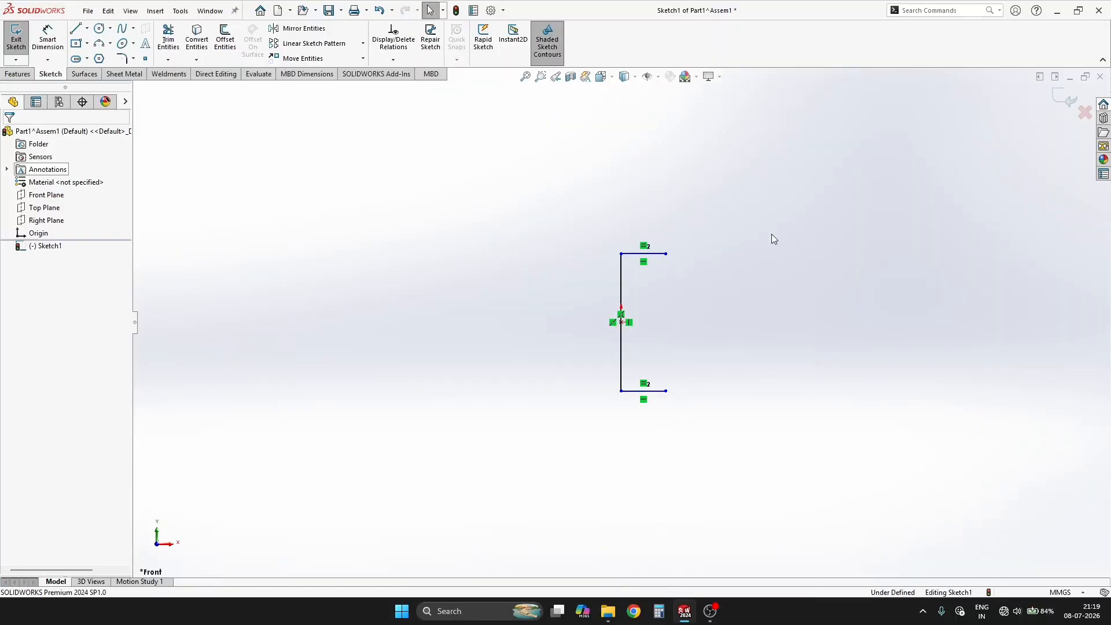
{"action": "left_click", "coordinate": [621, 285]}
{"action": "left_click", "coordinate": [532, 328]}
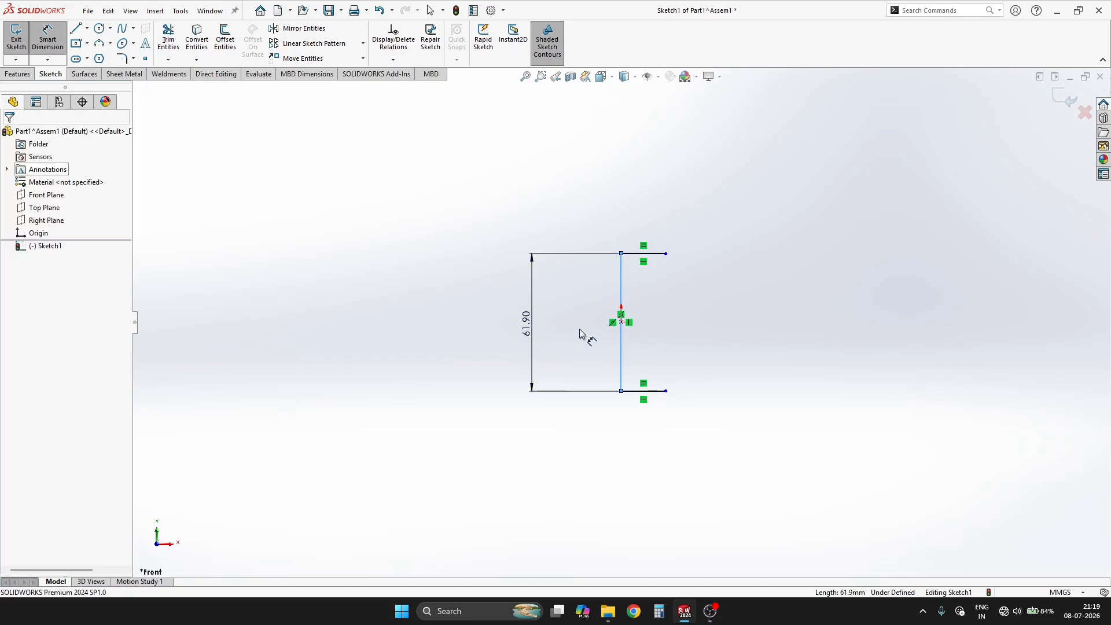
{"action": "type", "text": "250"}
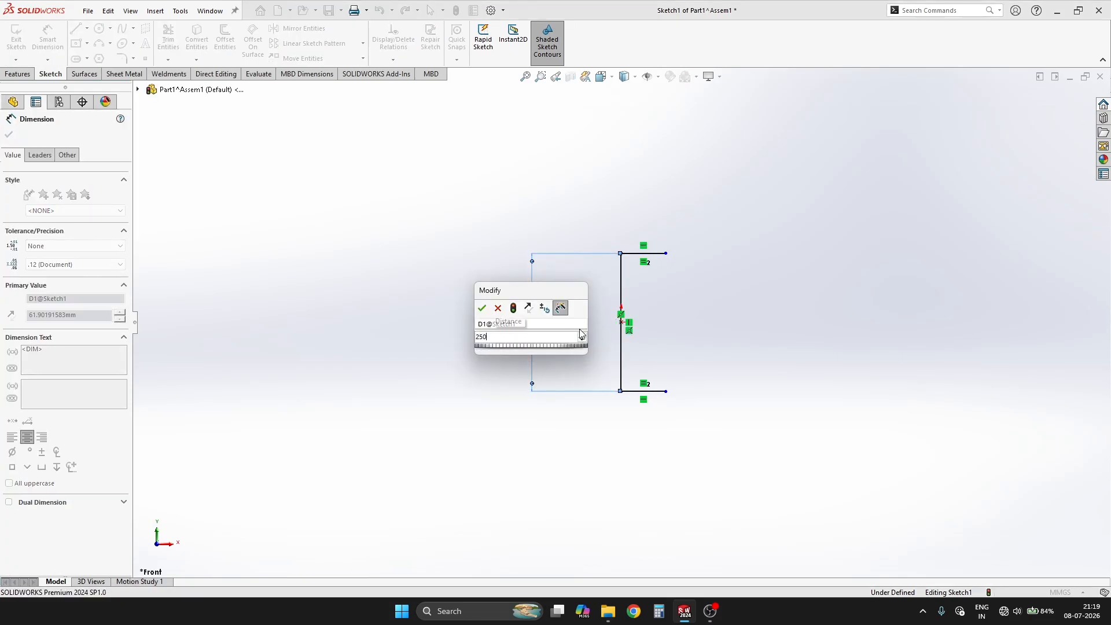
{"action": "key", "text": "Return"}
Step: Dimension the upper horizontal line to 100 mm and exit the sketch
{"action": "left_click", "coordinate": [663, 254]}
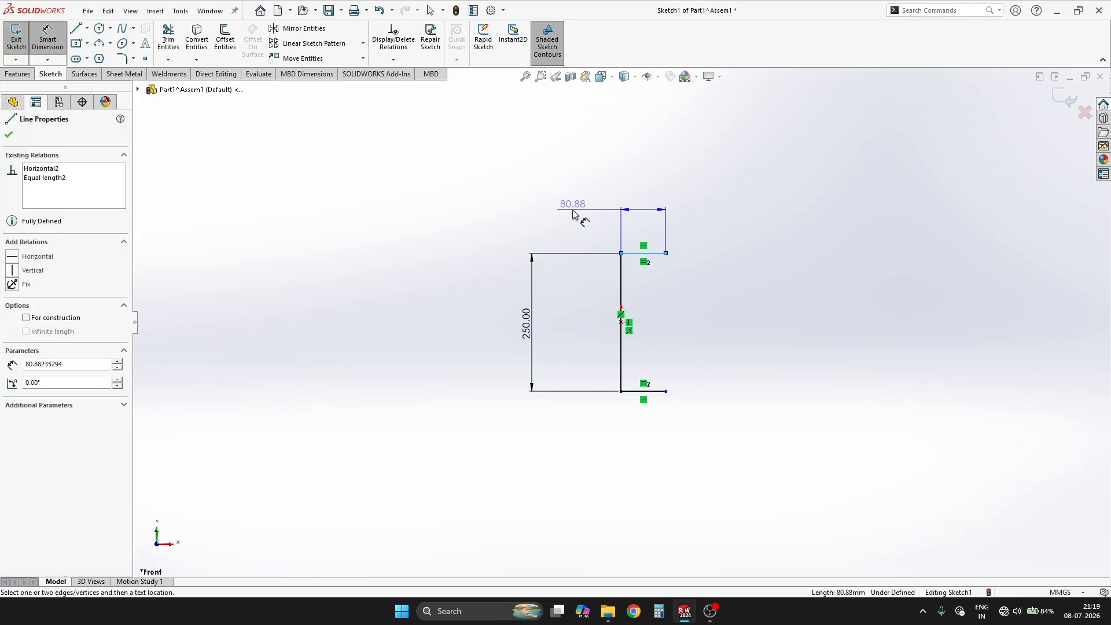
{"action": "left_click", "coordinate": [576, 216]}
{"action": "type", "text": "100"}
{"action": "key", "text": "Return"}
{"action": "key", "text": "Escape"}
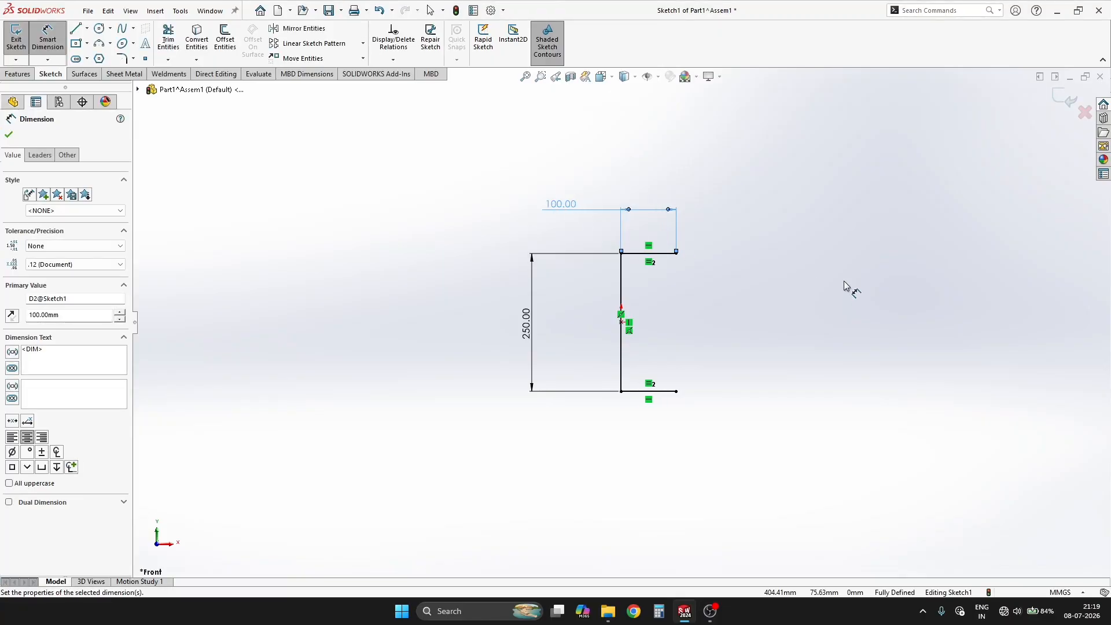
{"action": "left_click", "coordinate": [1056, 100]}
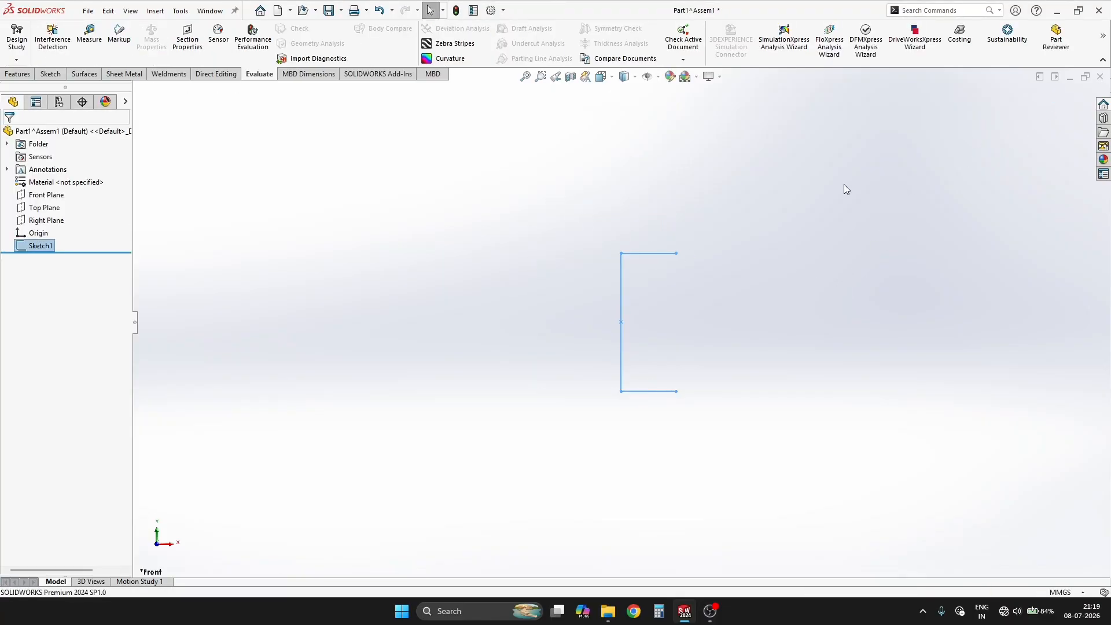
Step: Start a sheet metal Base Flange from the C-shaped sketch with a thickness of 6 mm
{"action": "key", "text": "ctrl+7"}
{"action": "left_click", "coordinate": [124, 73]}
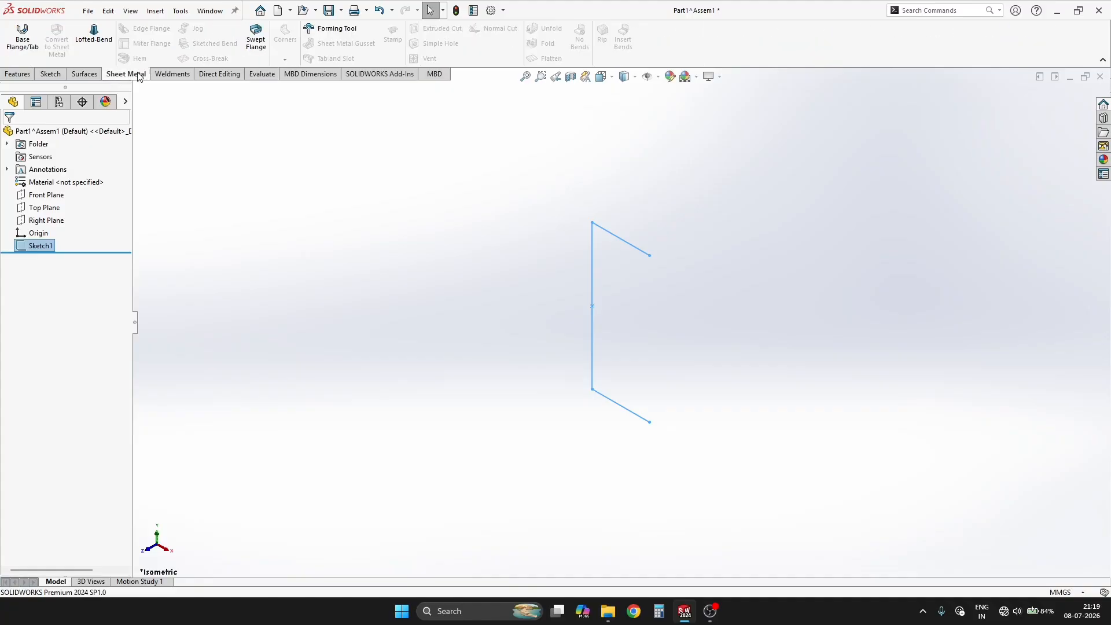
{"action": "left_click", "coordinate": [22, 38]}
{"action": "key", "text": "z"}
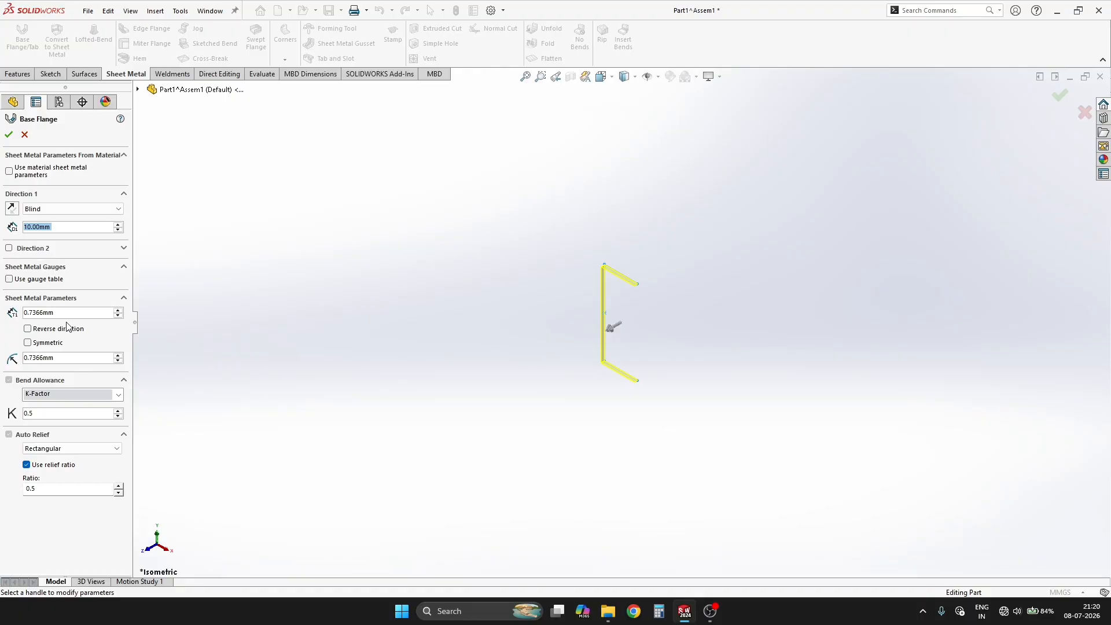
{"action": "type", "text": "6"}
{"action": "key", "text": "Return"}
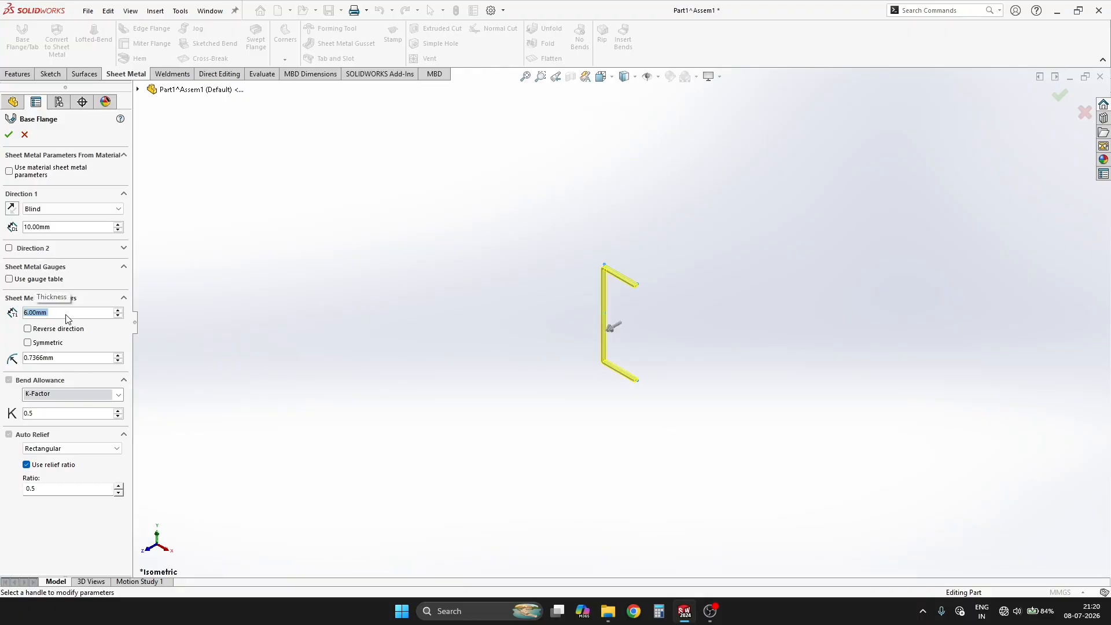
Step: Extend the base flange Mid Plane to a depth of 5000 mm and create it
{"action": "scroll", "coordinate": [694, 292], "scroll_direction": "down", "scroll_amount": 5}
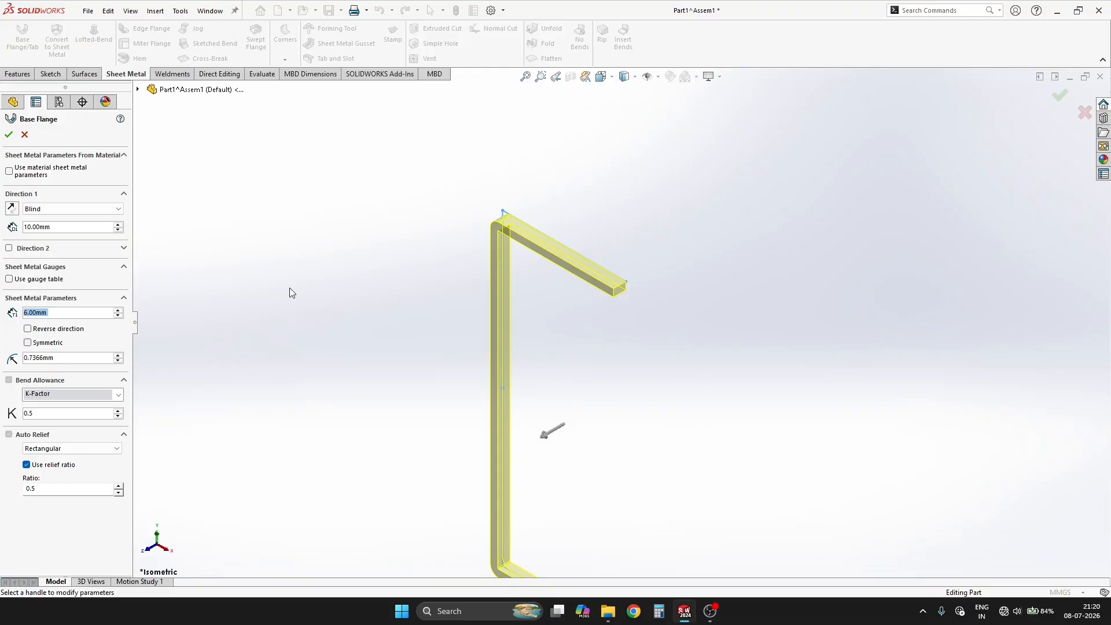
{"action": "left_click", "coordinate": [36, 212]}
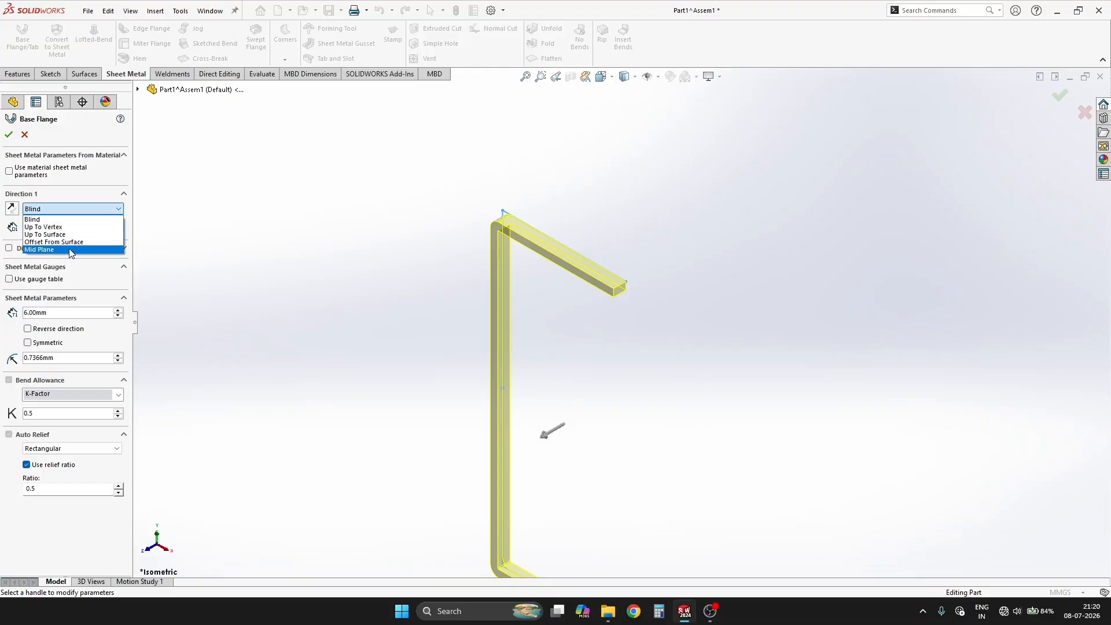
{"action": "left_click", "coordinate": [70, 250]}
{"action": "left_click", "coordinate": [68, 224]}
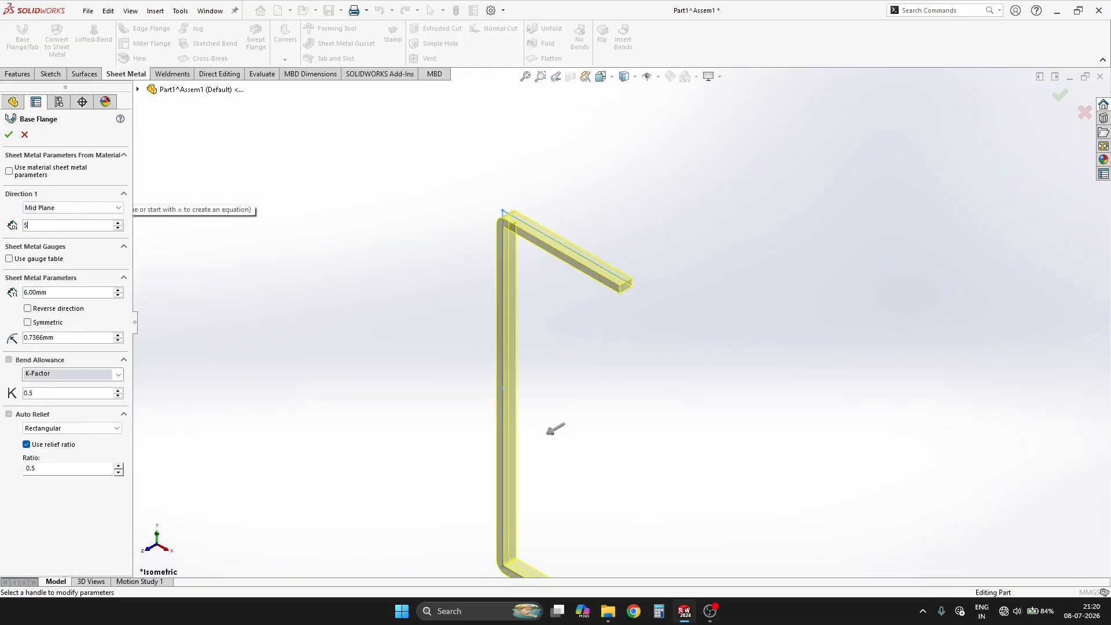
{"action": "type", "text": "5000"}
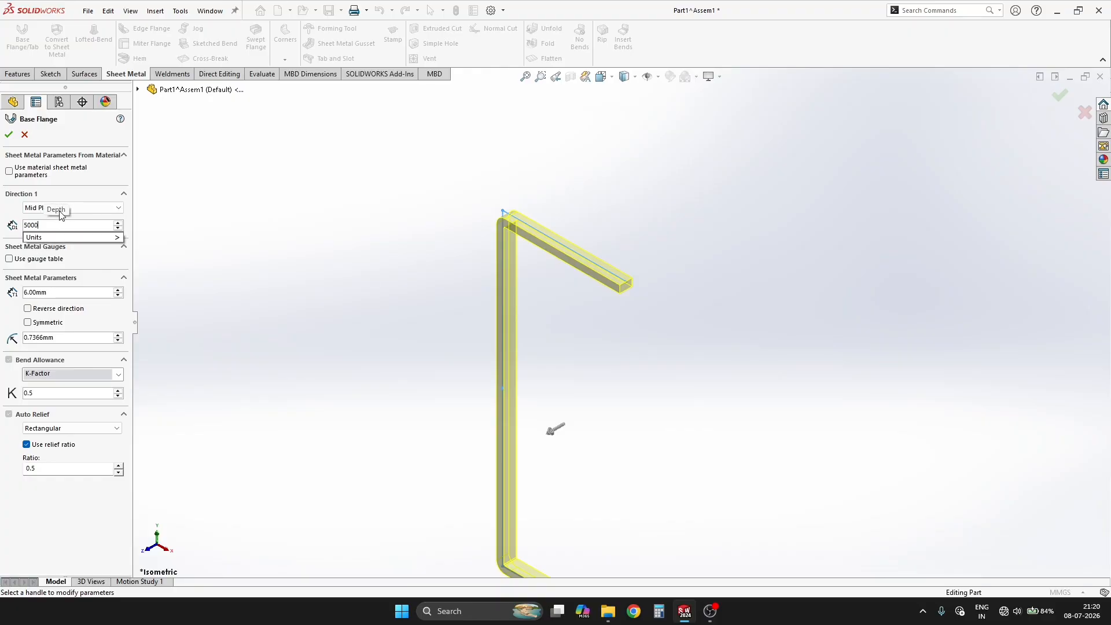
{"action": "key", "text": "Return"}
{"action": "scroll", "coordinate": [622, 306], "scroll_direction": "up", "scroll_amount": 10}
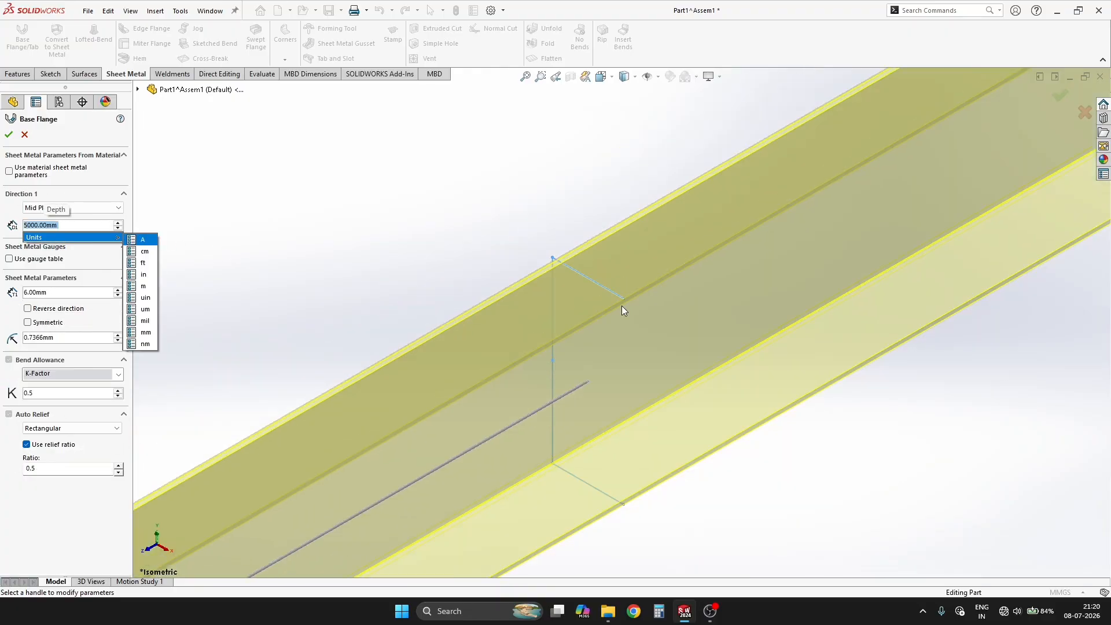
{"action": "scroll", "coordinate": [569, 353], "scroll_direction": "down", "scroll_amount": 3}
{"action": "middle_click_drag", "start_coordinate": [569, 353], "coordinate": [556, 345]}
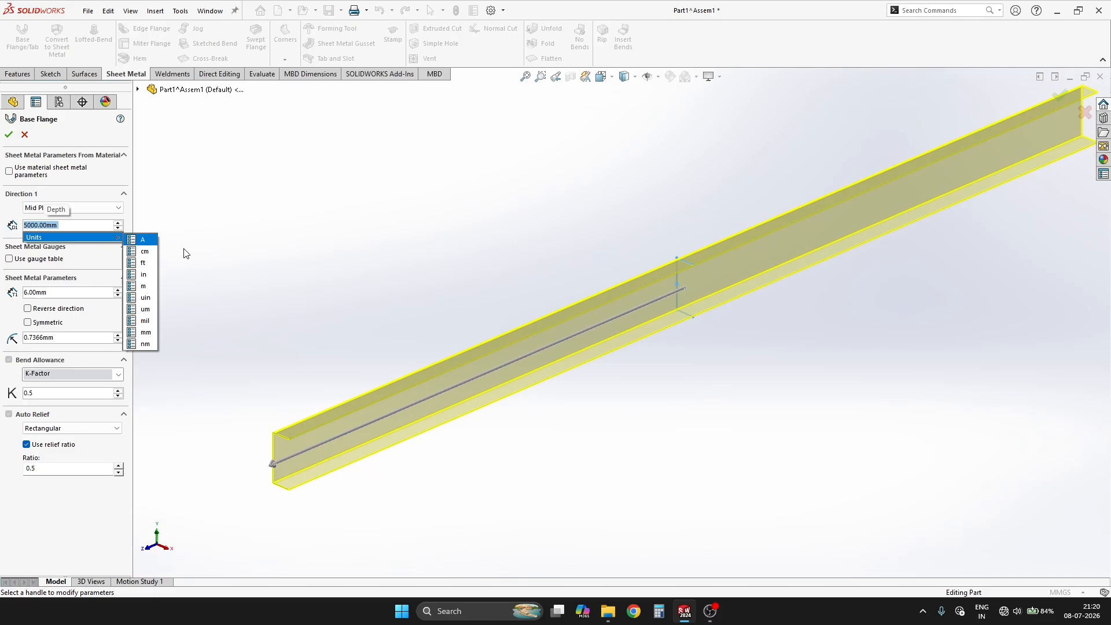
{"action": "left_click", "coordinate": [9, 135]}
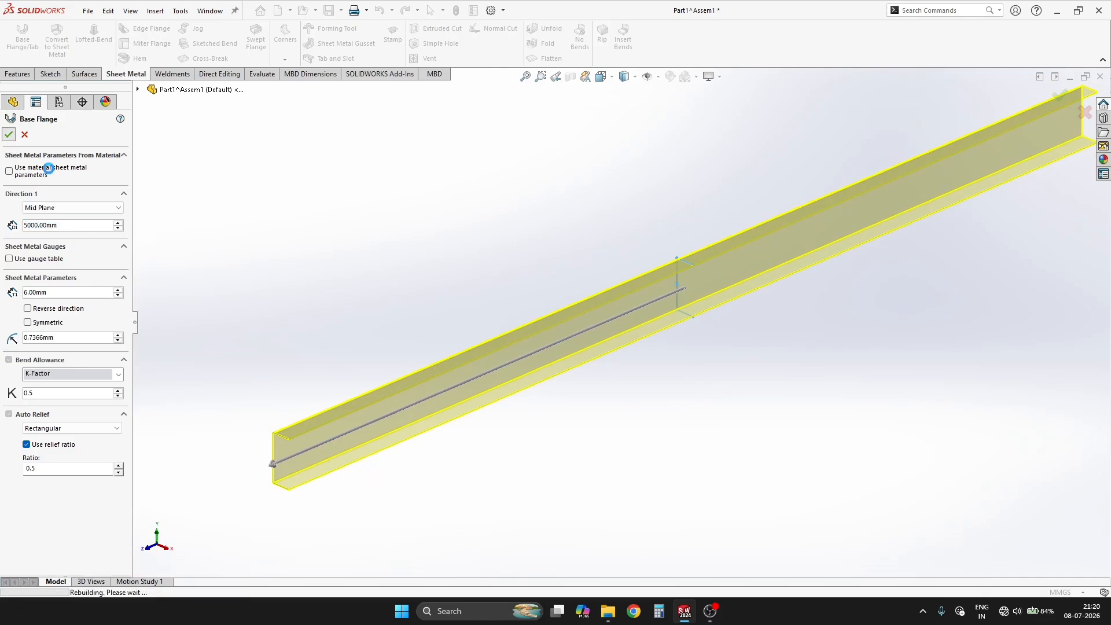
Step: Close the finished channel part and return to the assembly
{"action": "scroll", "coordinate": [259, 426], "scroll_direction": "down", "scroll_amount": 5}
{"action": "middle_click_drag", "start_coordinate": [259, 427], "coordinate": [662, 374]}
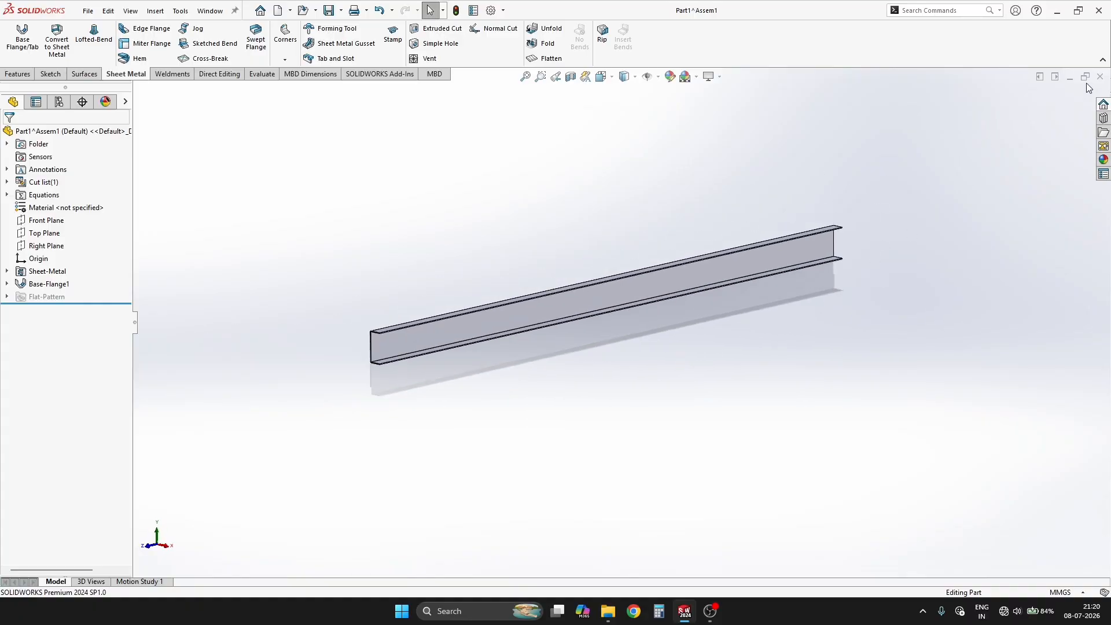
{"action": "left_click", "coordinate": [1104, 79]}
Step: Place a second copy of the channel component in front of the first, leaving a gap between them
{"action": "scroll", "coordinate": [723, 356], "scroll_direction": "up", "scroll_amount": 8}
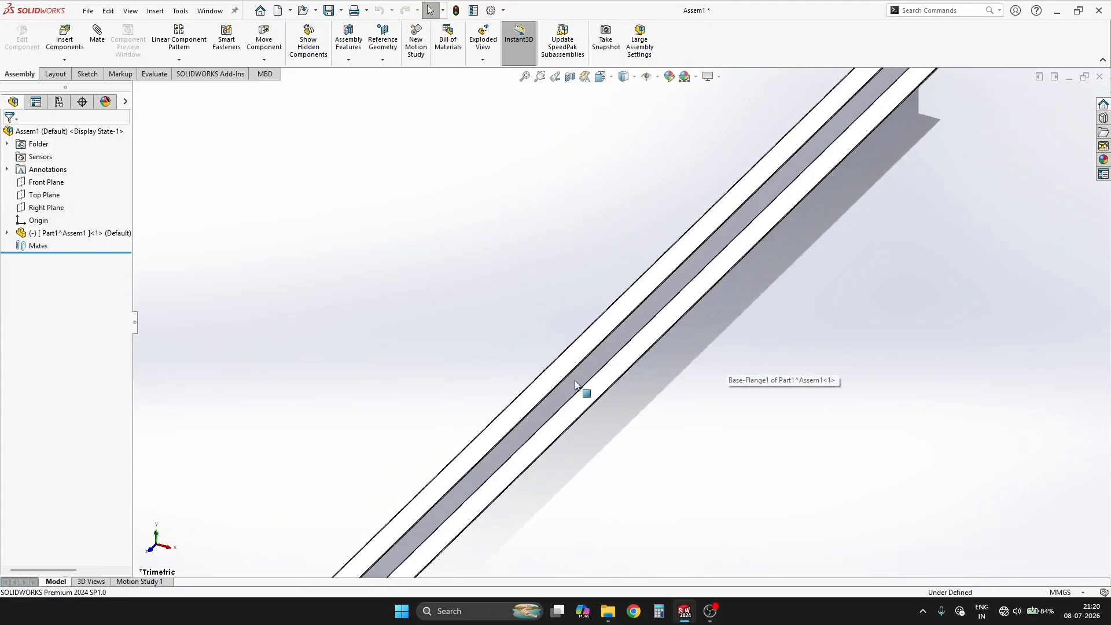
{"action": "middle_click_drag", "start_coordinate": [575, 380], "coordinate": [584, 326]}
{"action": "scroll", "coordinate": [714, 369], "scroll_direction": "up", "scroll_amount": 8}
{"action": "scroll", "coordinate": [625, 308], "scroll_direction": "down", "scroll_amount": 8}
{"action": "scroll", "coordinate": [583, 307], "scroll_direction": "up", "scroll_amount": 2}
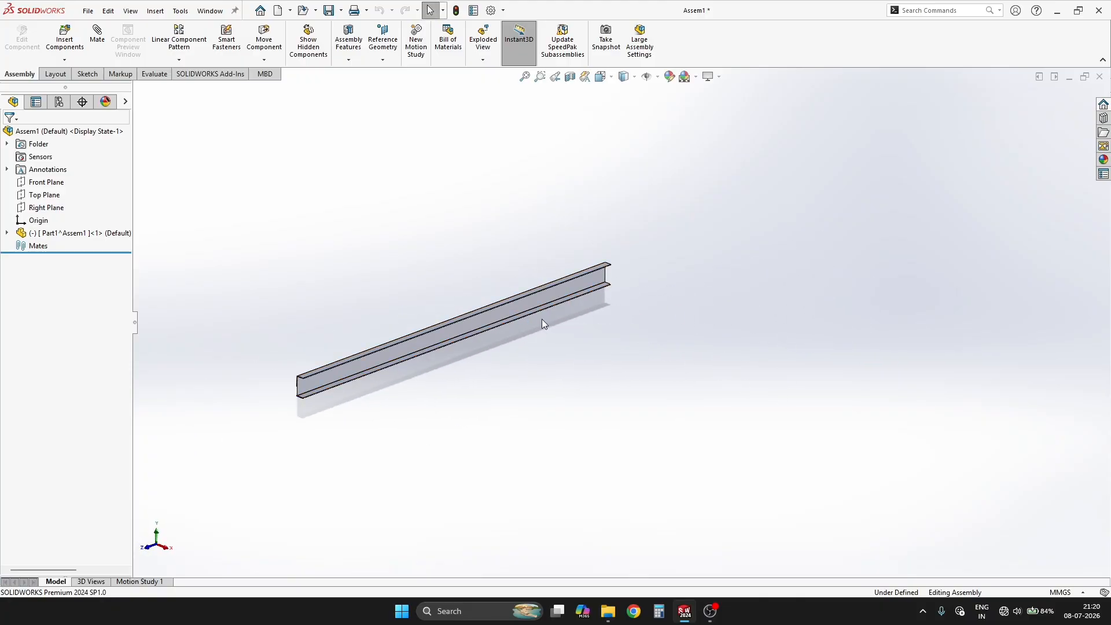
{"action": "left_click_drag", "start_coordinate": [522, 312], "coordinate": [703, 385], "text": "ctrl"}
{"action": "left_click", "coordinate": [585, 384]}
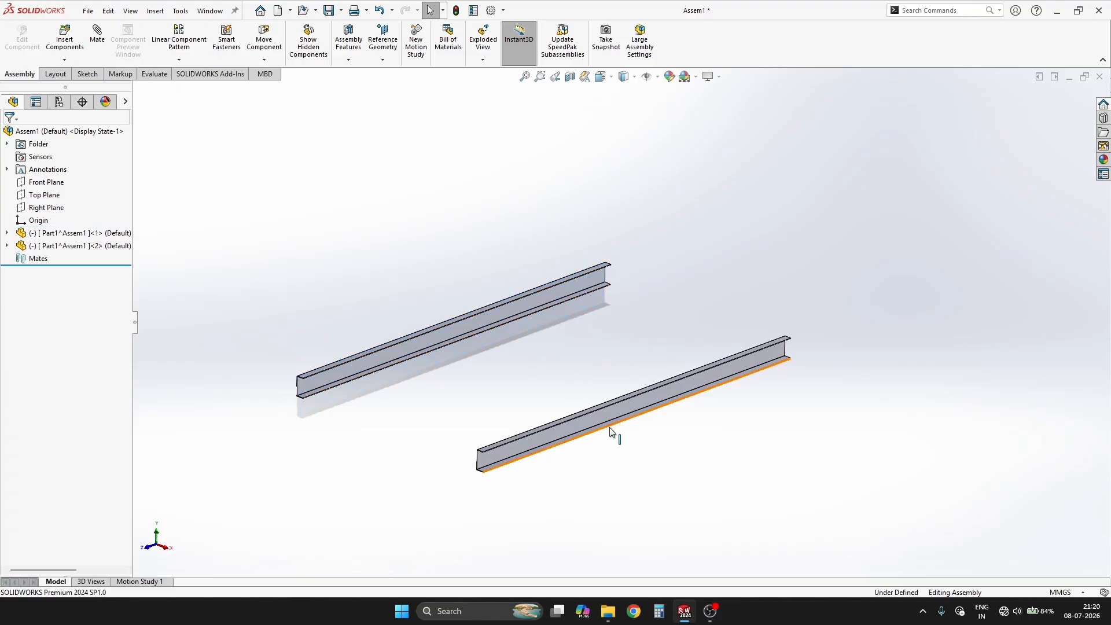
Step: Rotate the copied channel so its open side faces the first channel
{"action": "right_click_drag", "start_coordinate": [645, 397], "coordinate": [421, 550]}
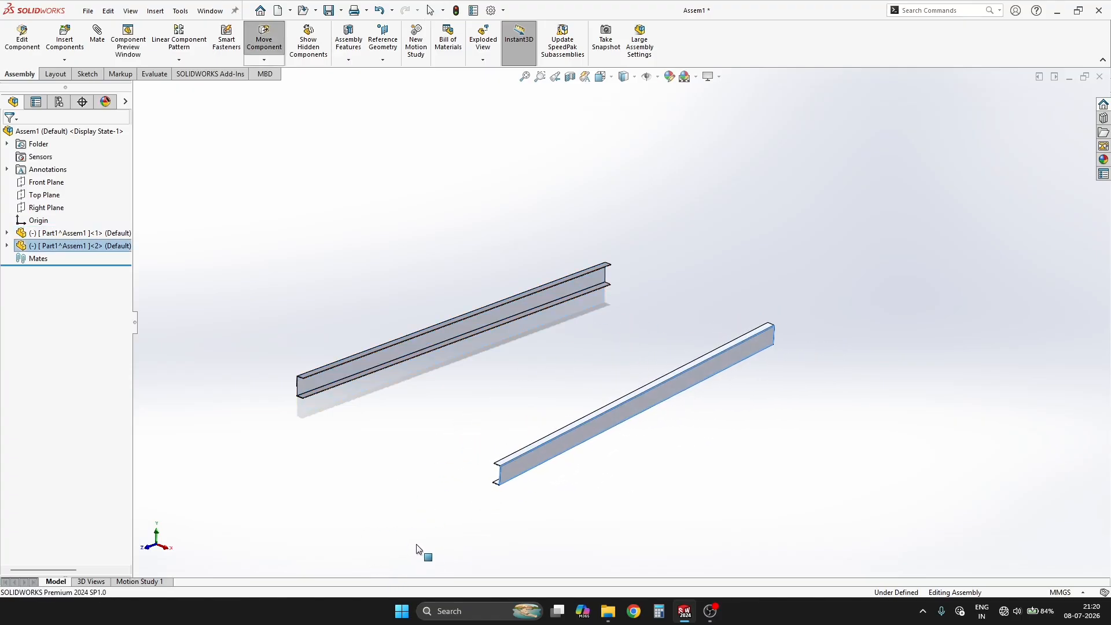
{"action": "key", "text": "Escape"}
{"action": "left_click", "coordinate": [361, 447]}
Step: Reposition both channels freehand, raising the first and moving the rotated copy closer to it
{"action": "scroll", "coordinate": [624, 384], "scroll_direction": "down", "scroll_amount": 3}
{"action": "scroll", "coordinate": [453, 359], "scroll_direction": "up", "scroll_amount": 2}
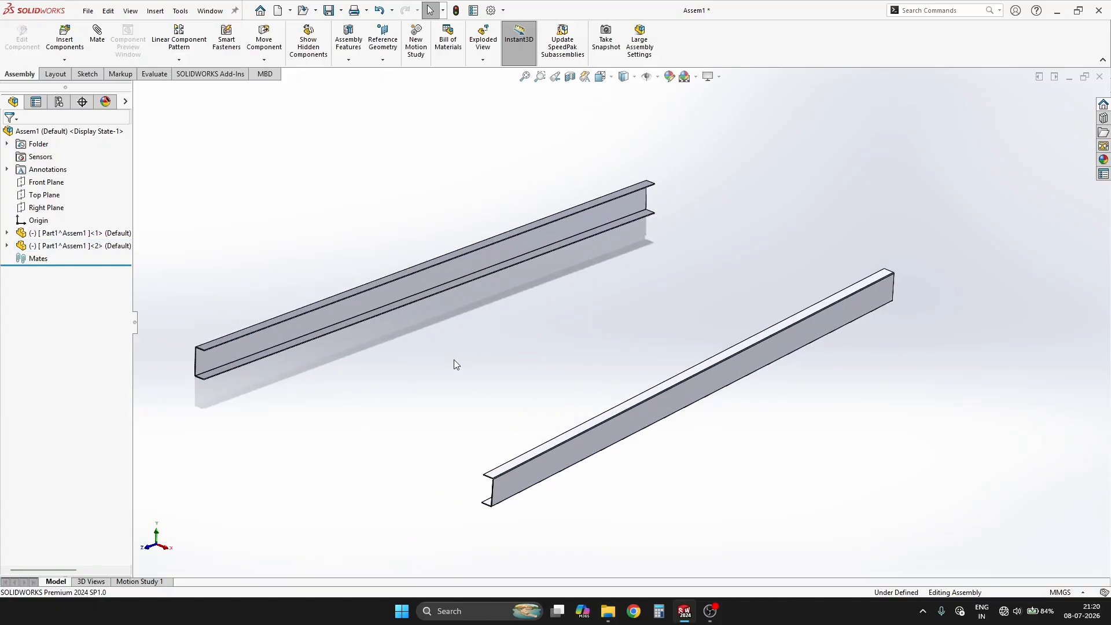
{"action": "scroll", "coordinate": [373, 335], "scroll_direction": "down", "scroll_amount": 4}
{"action": "left_click_drag", "start_coordinate": [355, 270], "coordinate": [411, 243]}
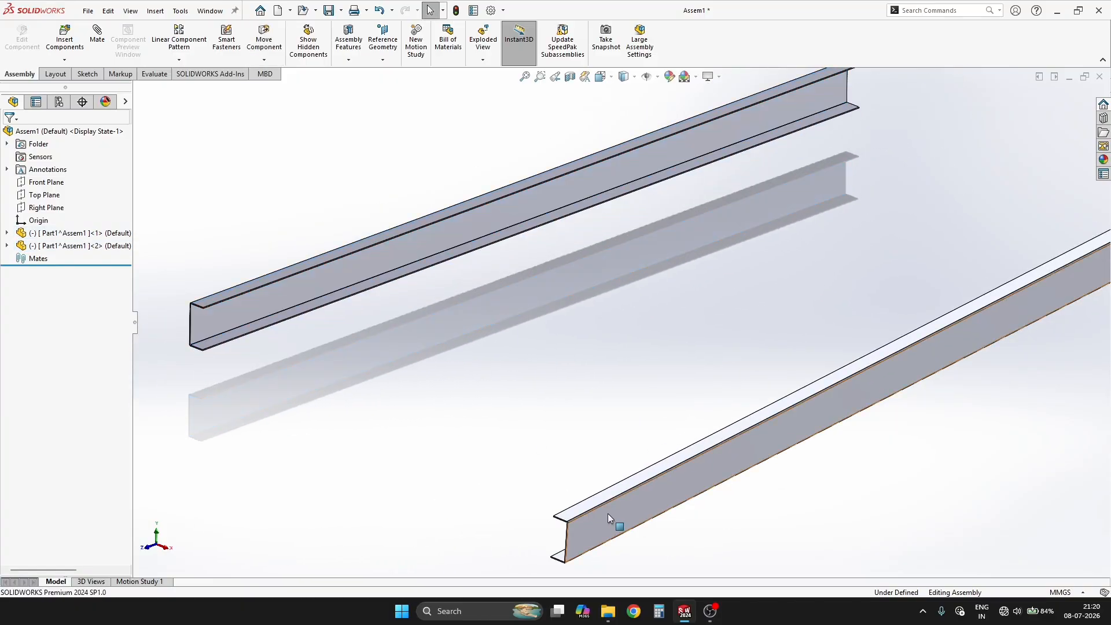
{"action": "left_click_drag", "start_coordinate": [608, 512], "coordinate": [526, 418]}
{"action": "left_click", "coordinate": [279, 424]}
{"action": "scroll", "coordinate": [351, 415], "scroll_direction": "up", "scroll_amount": 5}
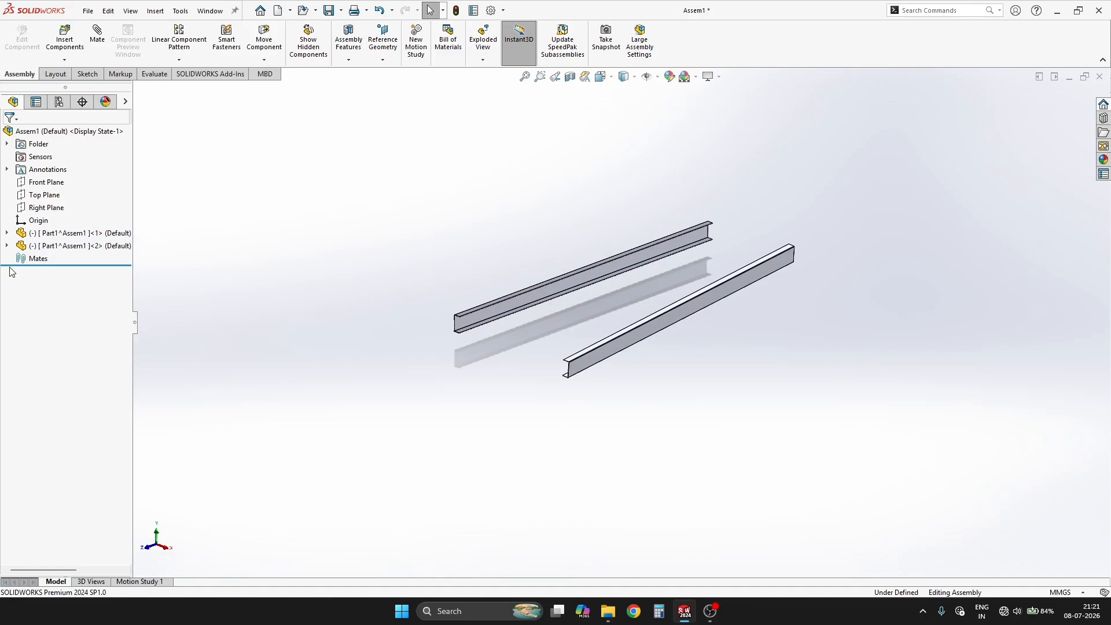
Step: Mate the first channel's origin coincident with the assembly origin to lock its position
{"action": "left_click", "coordinate": [7, 246]}
{"action": "left_click", "coordinate": [51, 372]}
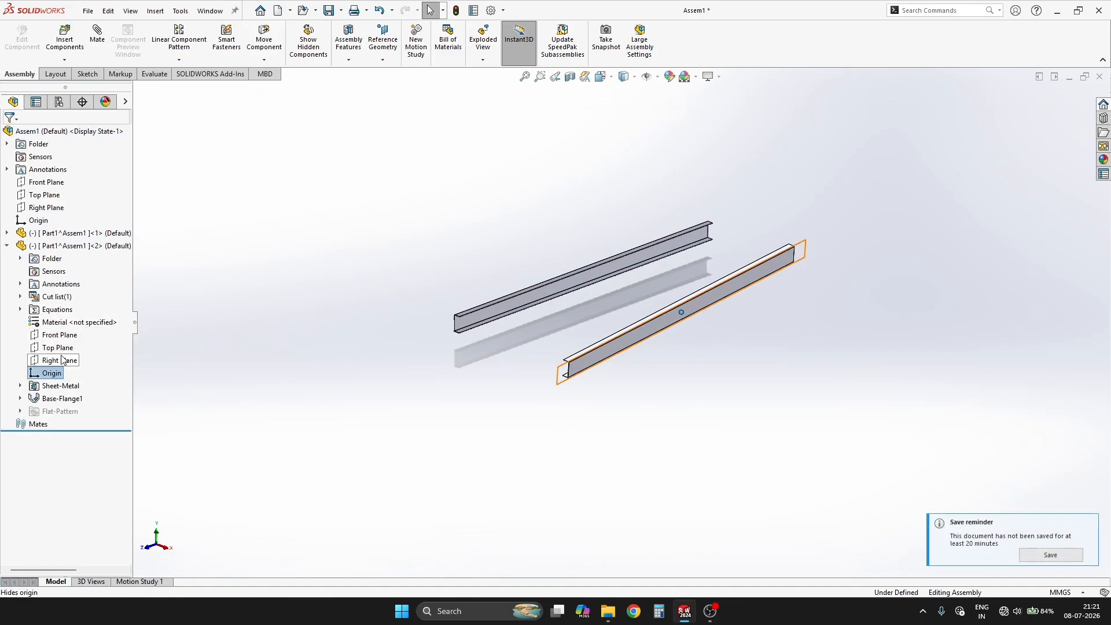
{"action": "left_click", "coordinate": [7, 232]}
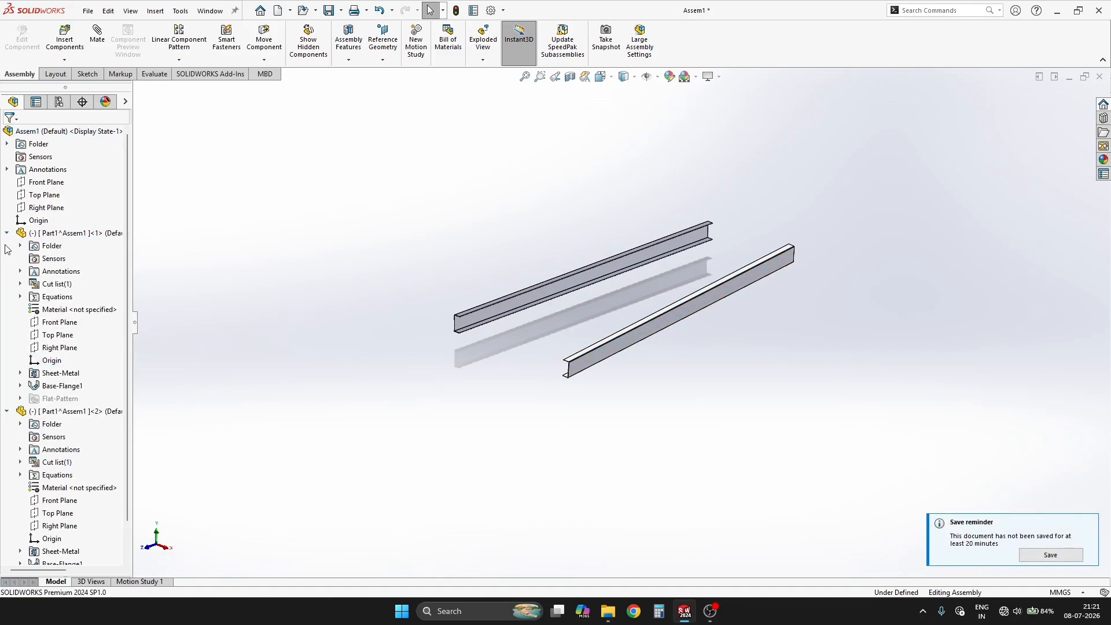
{"action": "left_click", "coordinate": [51, 359]}
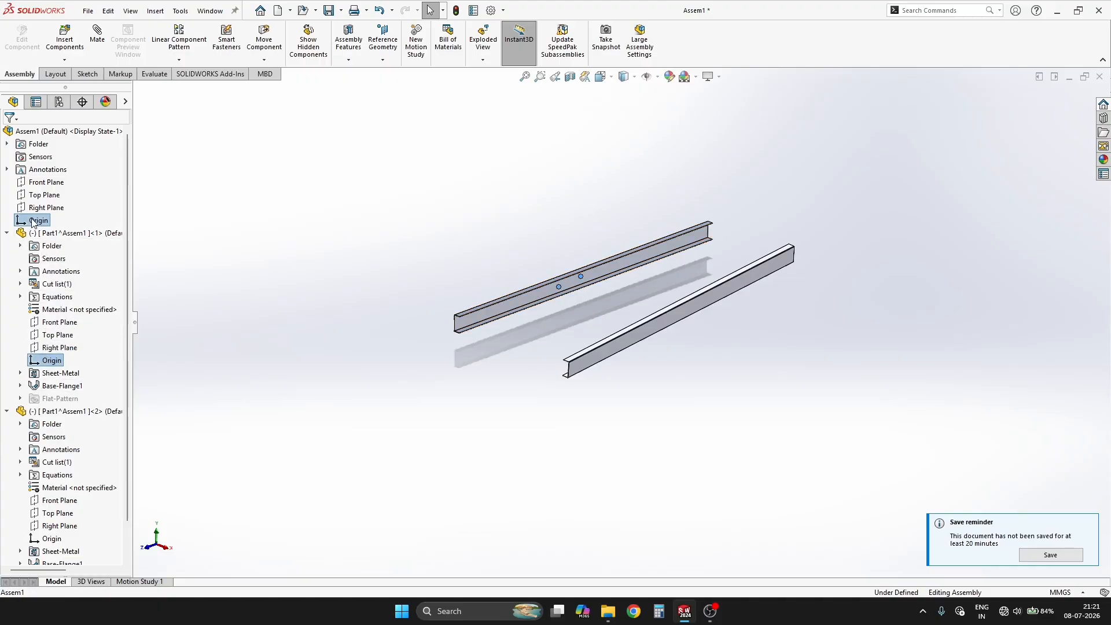
{"action": "left_click", "coordinate": [41, 226]}
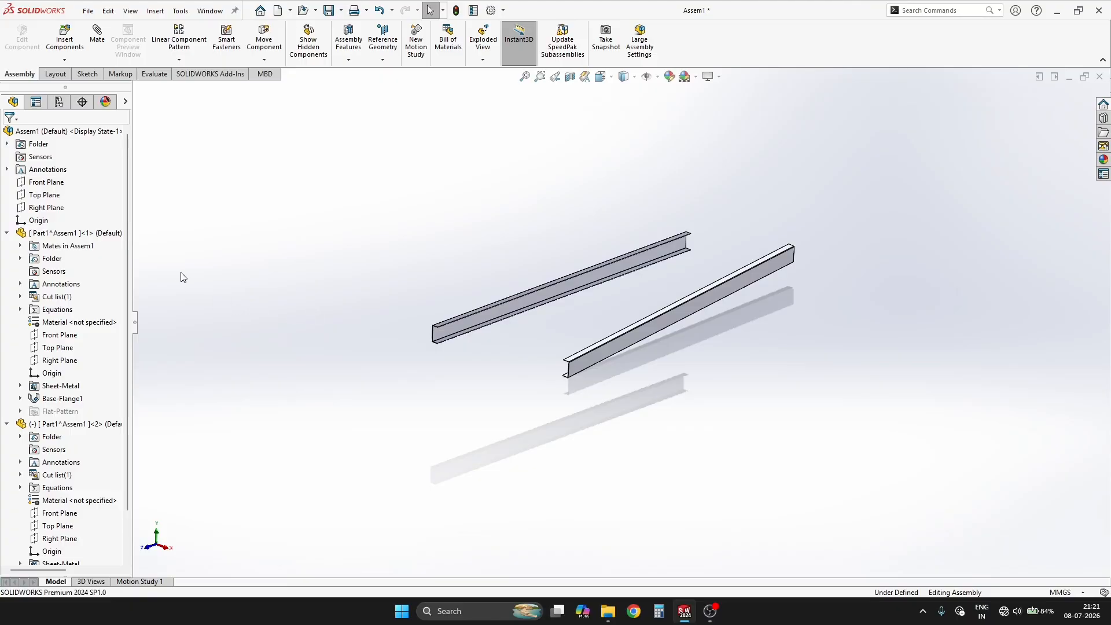
{"action": "key", "text": "ctrl+s"}
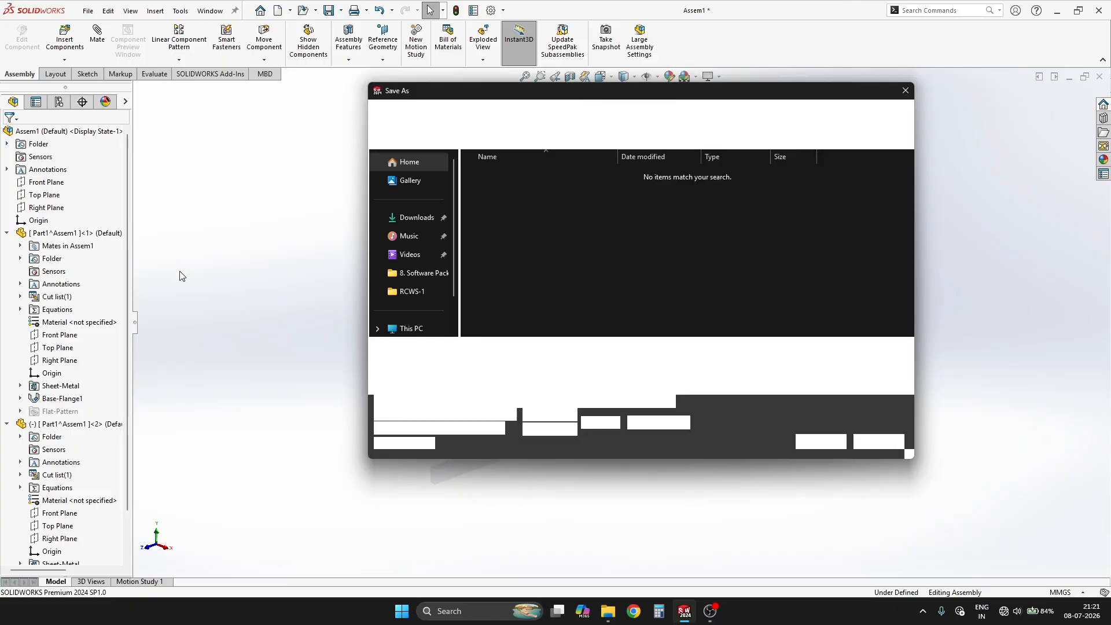
{"action": "type", "text": "C"}
{"action": "key", "text": "Escape"}
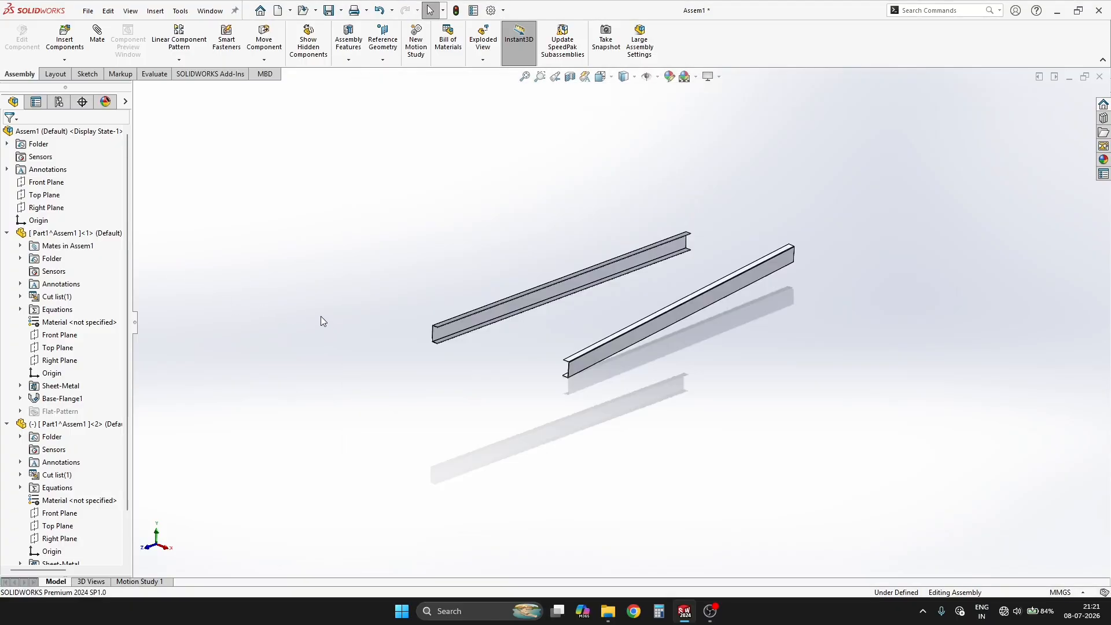
Step: Collapse the feature tree and mate the top flange faces of the two channels coincident so they sit level
{"action": "key", "text": "shift+c"}
{"action": "scroll", "coordinate": [690, 321], "scroll_direction": "down", "scroll_amount": 4}
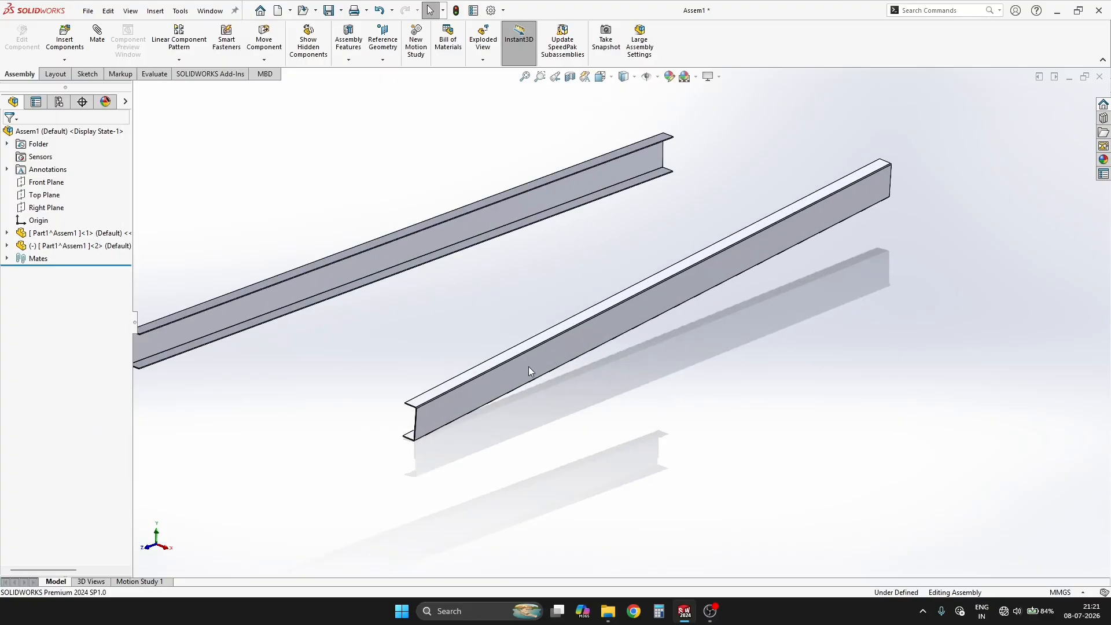
{"action": "left_click_drag", "start_coordinate": [528, 366], "coordinate": [480, 416]}
{"action": "scroll", "coordinate": [310, 450], "scroll_direction": "up", "scroll_amount": 5}
{"action": "scroll", "coordinate": [191, 472], "scroll_direction": "down", "scroll_amount": 9}
{"action": "scroll", "coordinate": [589, 183], "scroll_direction": "up", "scroll_amount": 4}
{"action": "scroll", "coordinate": [711, 159], "scroll_direction": "down", "scroll_amount": 5}
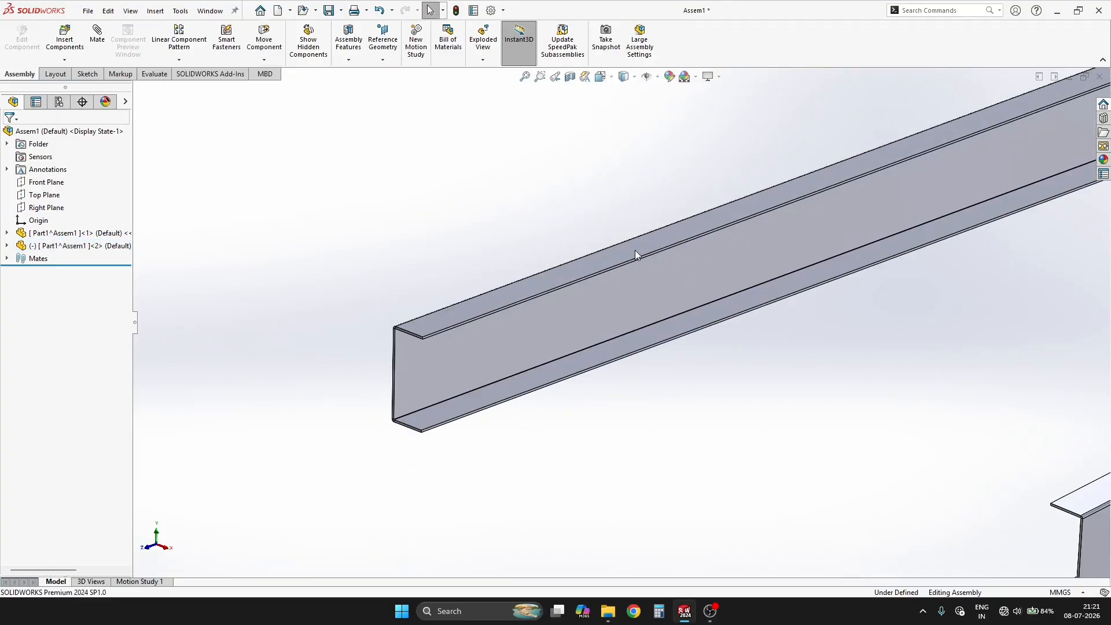
{"action": "left_click", "coordinate": [476, 305]}
{"action": "scroll", "coordinate": [432, 345], "scroll_direction": "up", "scroll_amount": 6}
{"action": "scroll", "coordinate": [879, 312], "scroll_direction": "down", "scroll_amount": 2}
{"action": "scroll", "coordinate": [752, 399], "scroll_direction": "down", "scroll_amount": 5}
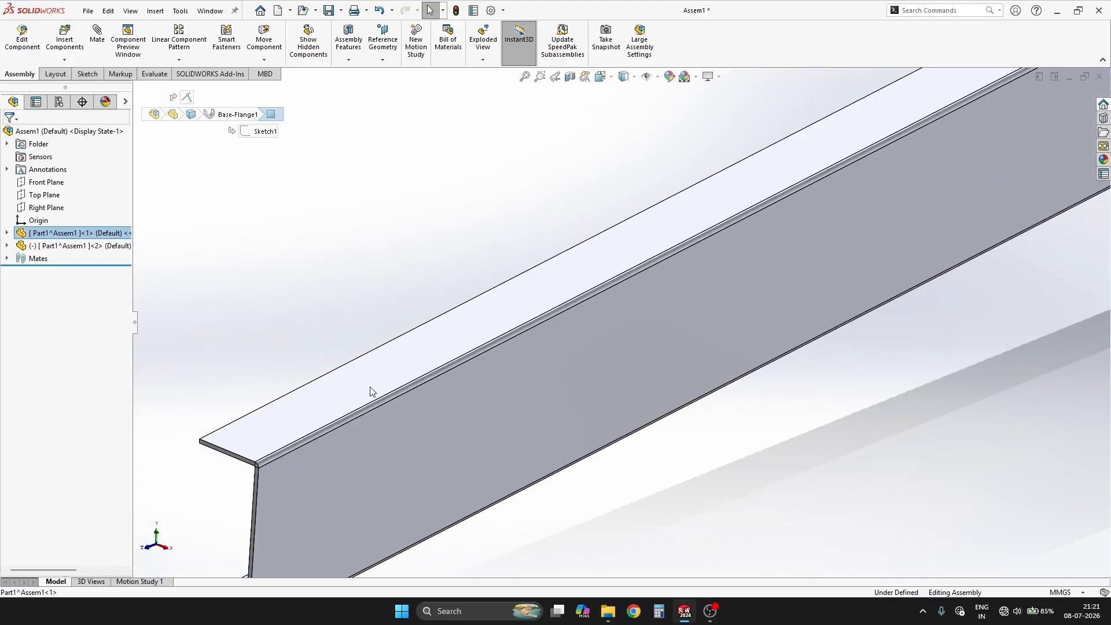
{"action": "left_click", "coordinate": [357, 391]}
{"action": "scroll", "coordinate": [324, 341], "scroll_direction": "up", "scroll_amount": 5}
{"action": "scroll", "coordinate": [249, 324], "scroll_direction": "down", "scroll_amount": 4}
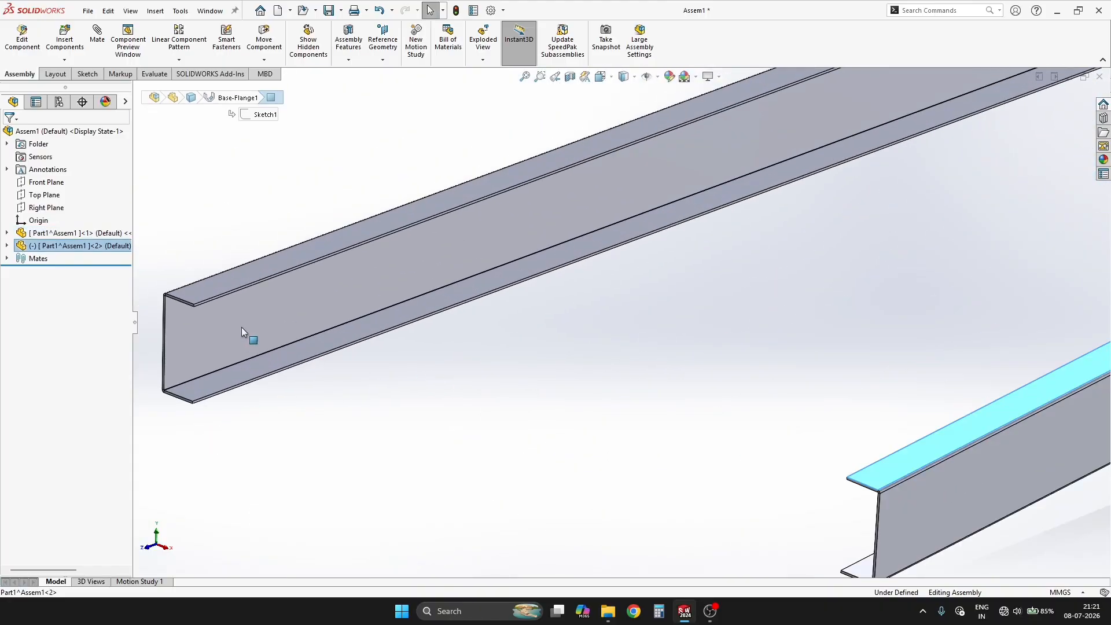
{"action": "left_click", "coordinate": [206, 287], "text": "ctrl"}
{"action": "left_click", "coordinate": [241, 279]}
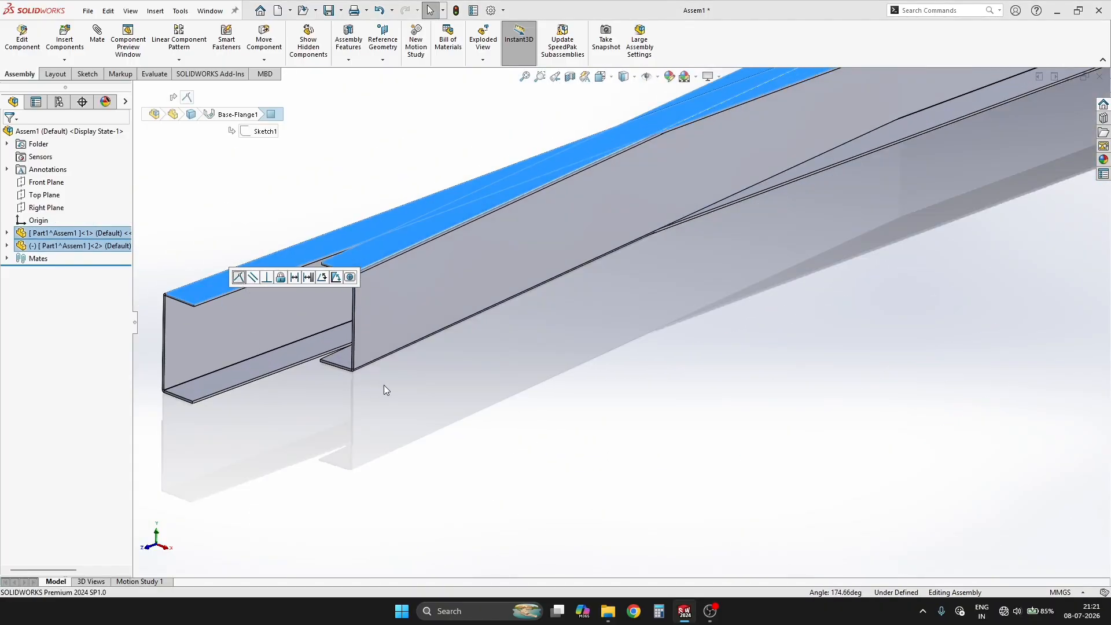
Step: Move the second channel away from the first and add a distance mate of 800+300 mm between their outer web faces
{"action": "left_click_drag", "start_coordinate": [410, 286], "coordinate": [591, 437]}
{"action": "left_click", "coordinate": [553, 440]}
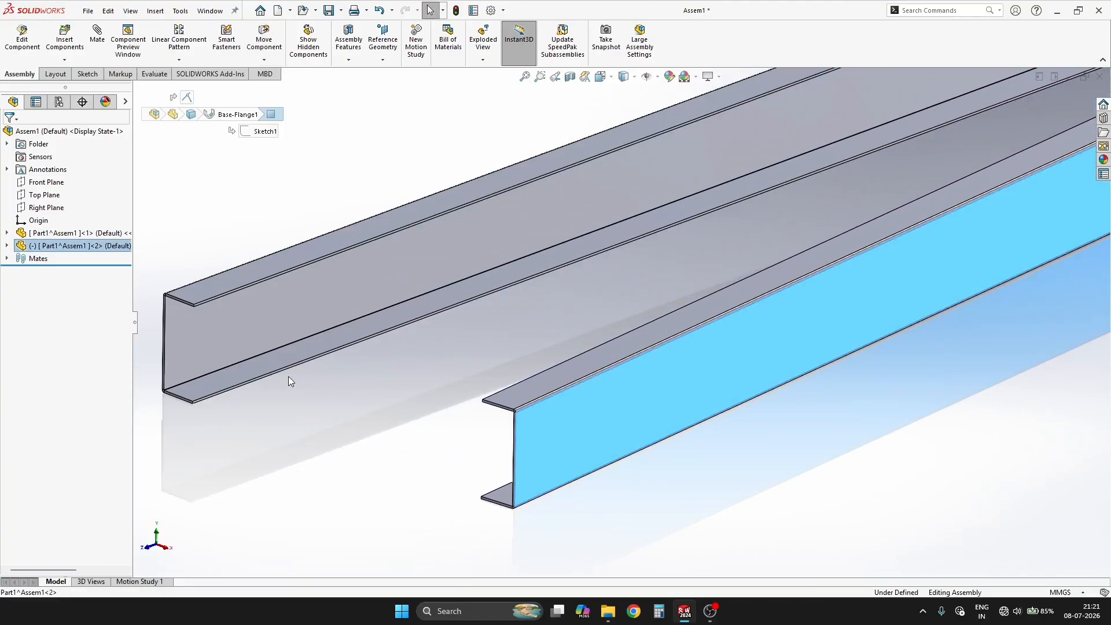
{"action": "middle_click_drag", "start_coordinate": [288, 376], "coordinate": [379, 379]}
{"action": "left_click", "coordinate": [275, 310], "text": "ctrl"}
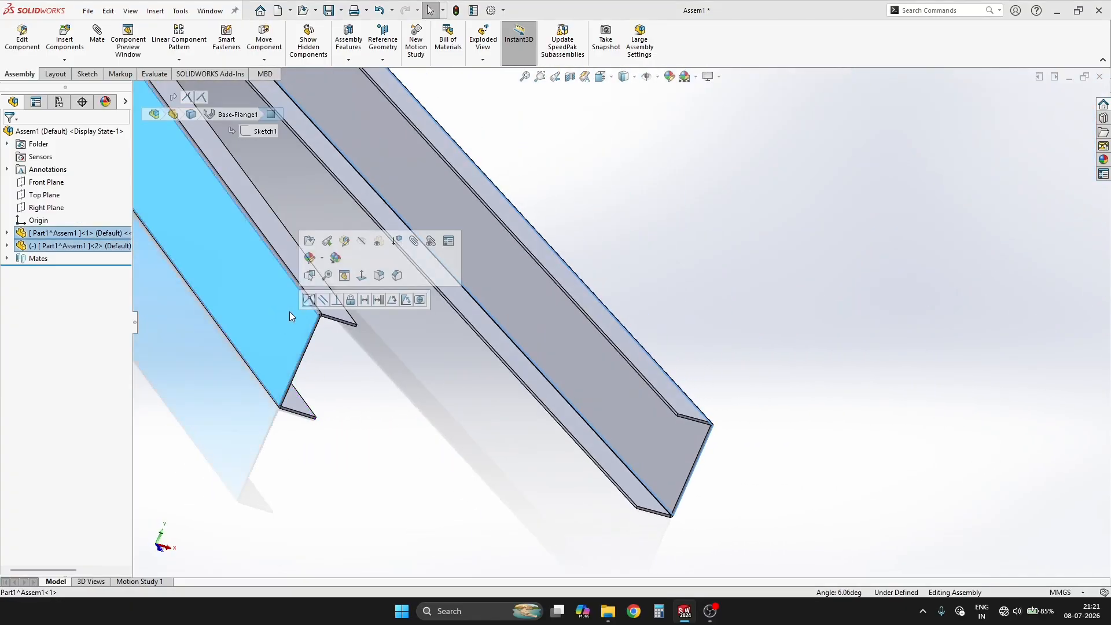
{"action": "left_click", "coordinate": [364, 300]}
{"action": "type", "text": "800+300"}
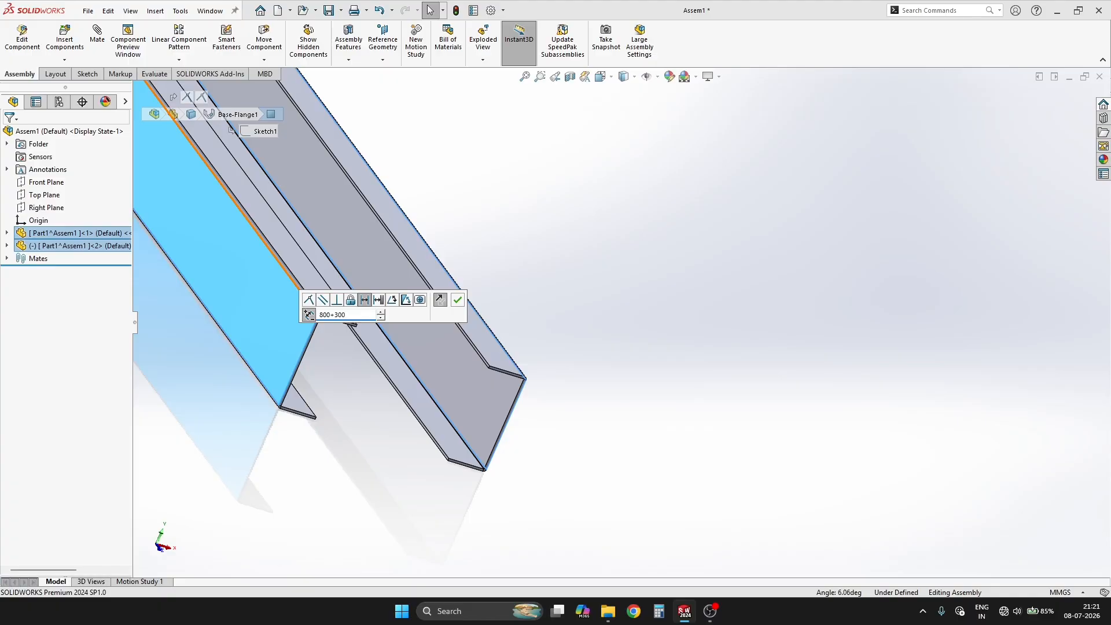
{"action": "key", "text": "Return"}
{"action": "key", "text": "Return"}
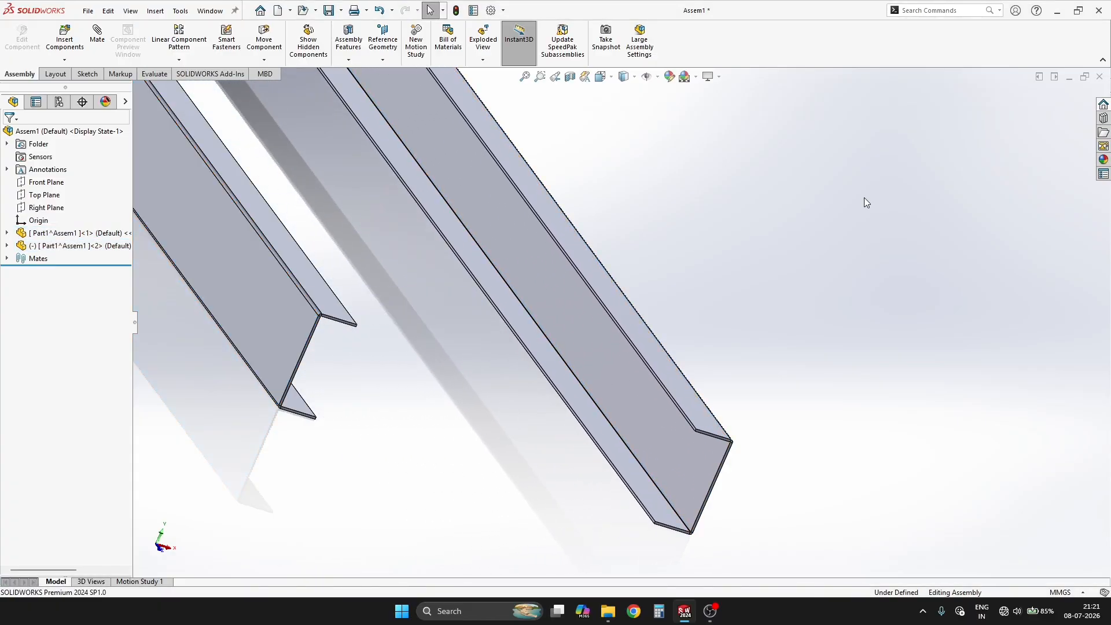
Step: Mate the flange end faces of both channels coincident so their ends are flush
{"action": "scroll", "coordinate": [863, 197], "scroll_direction": "up", "scroll_amount": 2}
{"action": "scroll", "coordinate": [435, 342], "scroll_direction": "down", "scroll_amount": 15}
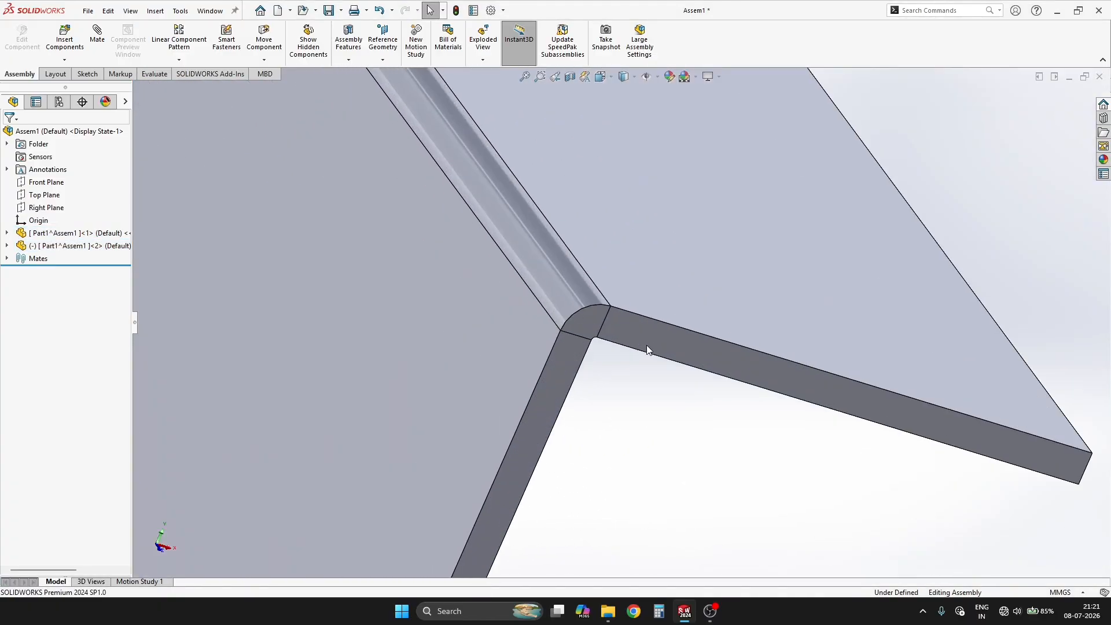
{"action": "left_click", "coordinate": [651, 343]}
{"action": "scroll", "coordinate": [932, 383], "scroll_direction": "up", "scroll_amount": 3}
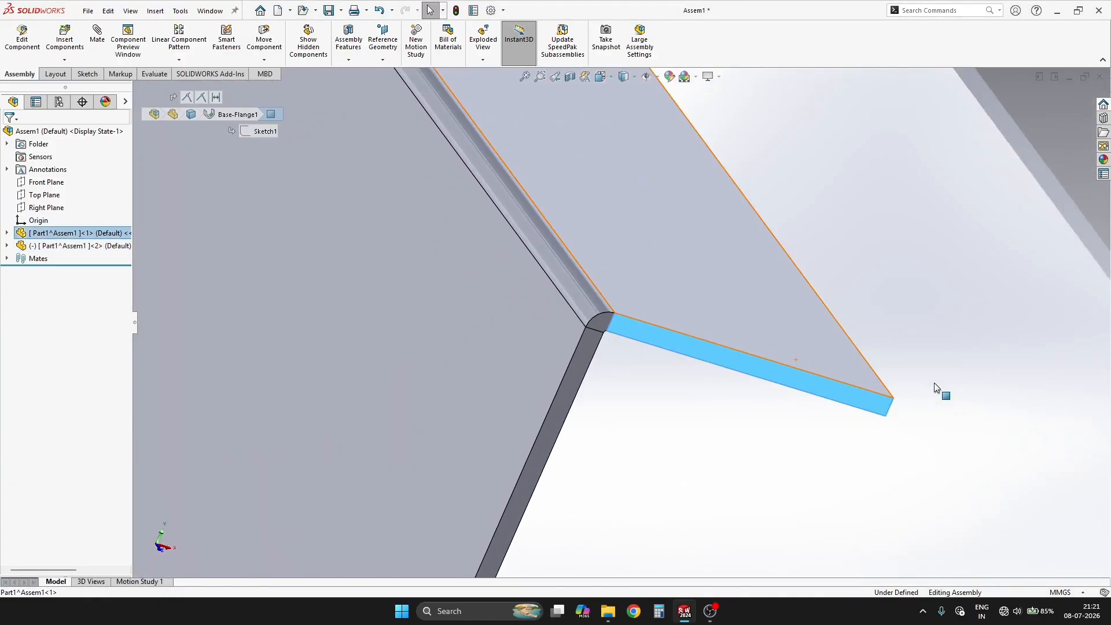
{"action": "scroll", "coordinate": [933, 383], "scroll_direction": "up", "scroll_amount": 12}
{"action": "scroll", "coordinate": [885, 409], "scroll_direction": "down", "scroll_amount": 8}
{"action": "scroll", "coordinate": [527, 216], "scroll_direction": "down", "scroll_amount": 7}
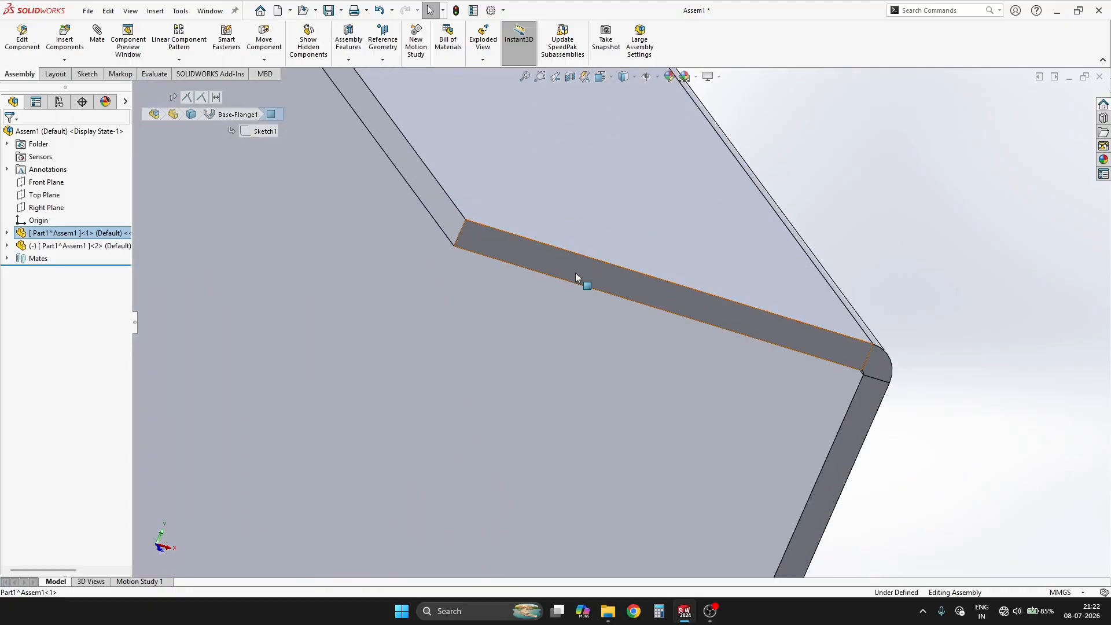
{"action": "left_click", "coordinate": [575, 273], "text": "ctrl"}
{"action": "left_click", "coordinate": [607, 264]}
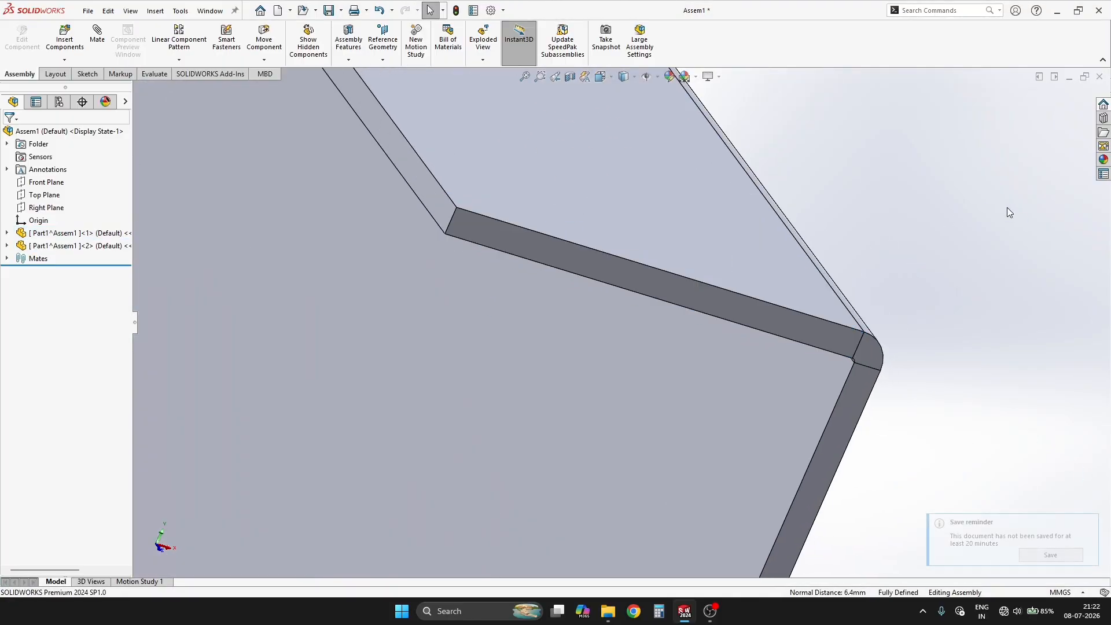
Step: Inspect the alignment and spacing of the two mated channels from several angles
{"action": "key", "text": "ctrl+7"}
{"action": "scroll", "coordinate": [442, 416], "scroll_direction": "down", "scroll_amount": 5}
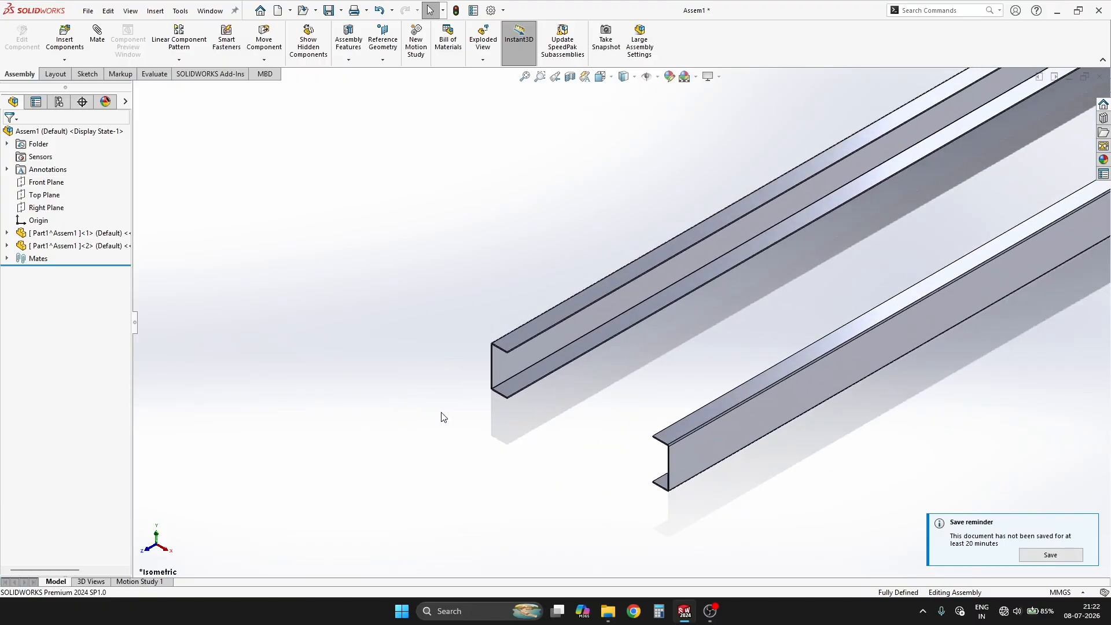
{"action": "scroll", "coordinate": [442, 413], "scroll_direction": "up", "scroll_amount": 1}
{"action": "middle_click_drag", "start_coordinate": [558, 365], "coordinate": [761, 238]}
{"action": "scroll", "coordinate": [544, 399], "scroll_direction": "up", "scroll_amount": 2}
{"action": "scroll", "coordinate": [657, 318], "scroll_direction": "down", "scroll_amount": 4}
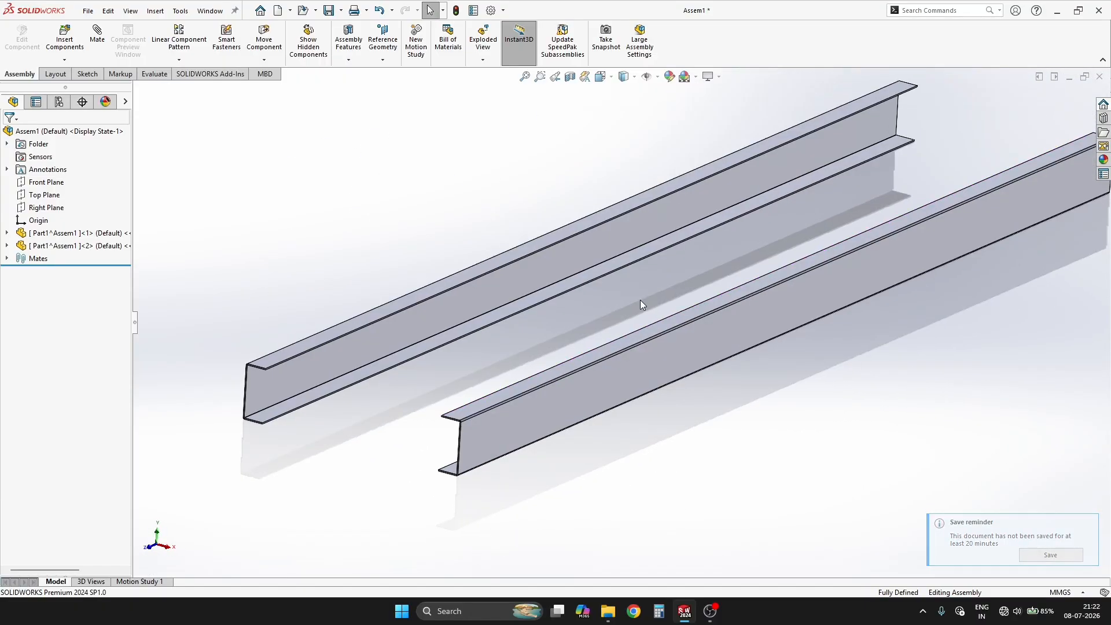
{"action": "scroll", "coordinate": [640, 299], "scroll_direction": "up", "scroll_amount": 2}
{"action": "middle_click_drag", "start_coordinate": [456, 397], "coordinate": [542, 434]}
{"action": "scroll", "coordinate": [544, 436], "scroll_direction": "down", "scroll_amount": 4}
{"action": "scroll", "coordinate": [630, 415], "scroll_direction": "up", "scroll_amount": 3}
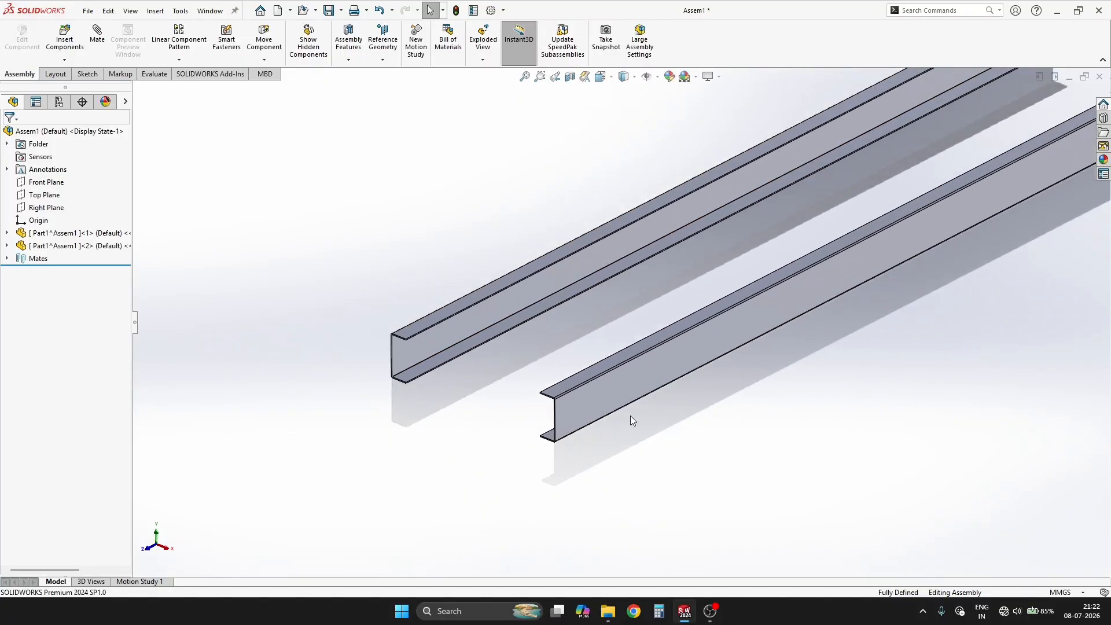
{"action": "scroll", "coordinate": [755, 416], "scroll_direction": "up", "scroll_amount": 3}
{"action": "scroll", "coordinate": [645, 405], "scroll_direction": "down", "scroll_amount": 4}
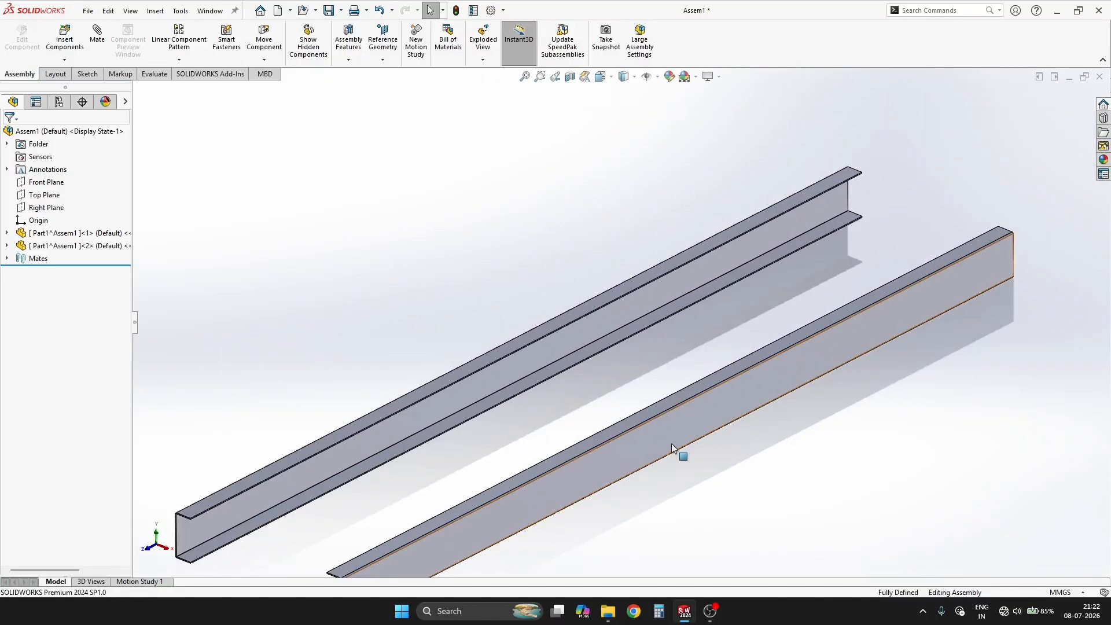
{"action": "scroll", "coordinate": [721, 461], "scroll_direction": "up", "scroll_amount": 2}
{"action": "middle_click_drag", "start_coordinate": [721, 461], "coordinate": [593, 391]}
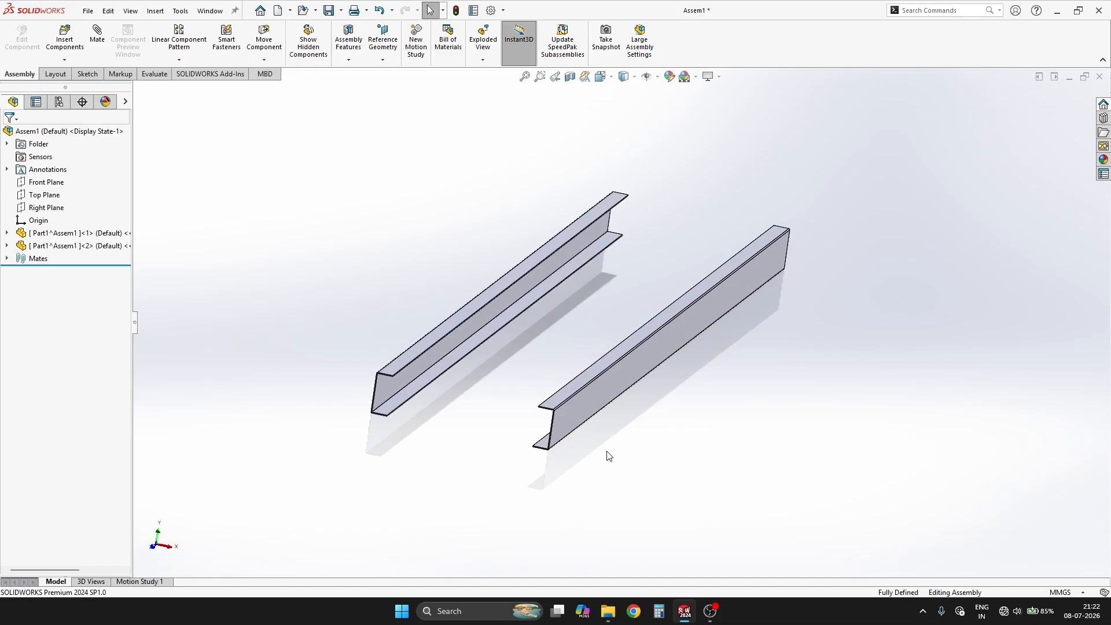
{"action": "middle_click_drag", "start_coordinate": [748, 270], "coordinate": [744, 352]}
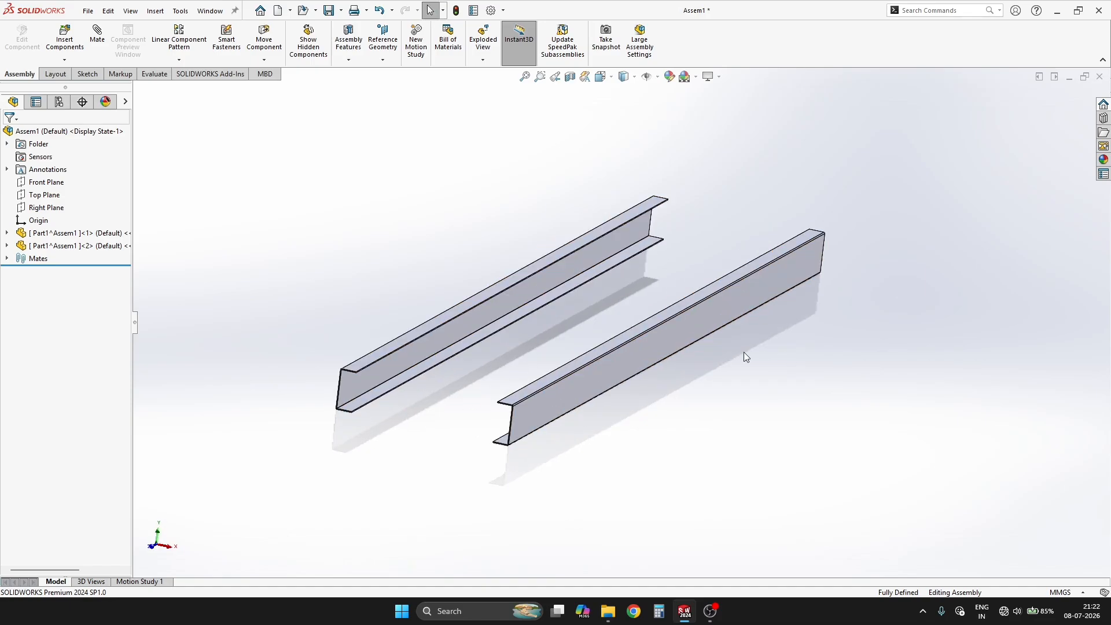
{"action": "scroll", "coordinate": [450, 367], "scroll_direction": "down", "scroll_amount": 3}
{"action": "scroll", "coordinate": [600, 428], "scroll_direction": "up", "scroll_amount": 2}
{"action": "middle_click_drag", "start_coordinate": [810, 302], "coordinate": [746, 373]}
{"action": "scroll", "coordinate": [595, 380], "scroll_direction": "up", "scroll_amount": 2}
{"action": "middle_click_drag", "start_coordinate": [595, 380], "coordinate": [630, 315]}
{"action": "scroll", "coordinate": [621, 319], "scroll_direction": "down", "scroll_amount": 4}
{"action": "scroll", "coordinate": [624, 327], "scroll_direction": "up", "scroll_amount": 2}
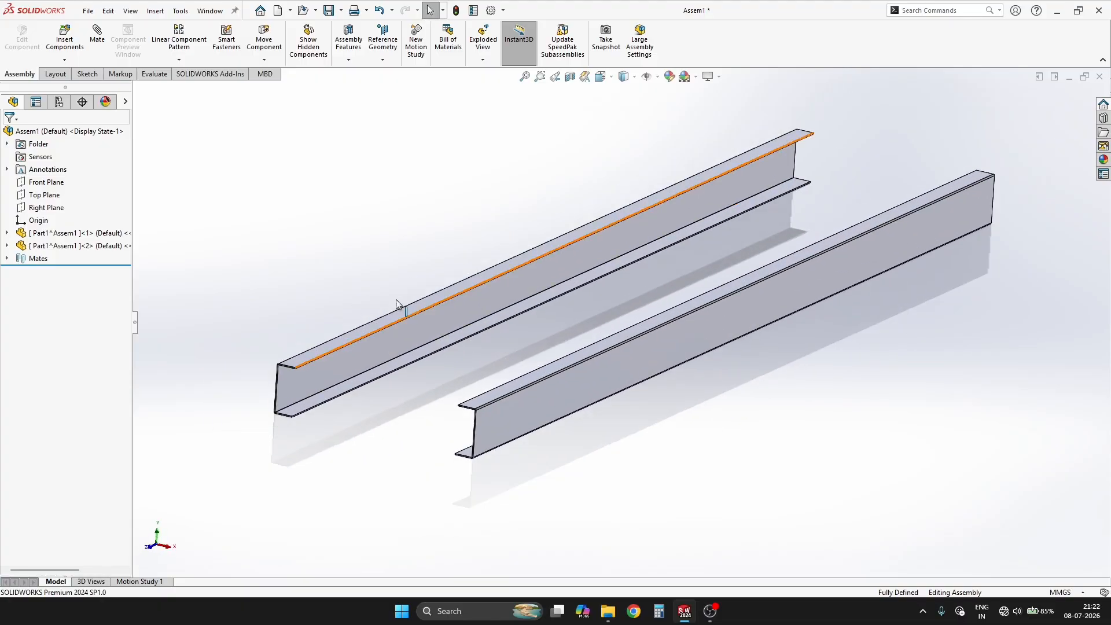
Step: Insert a new part into the assembly and float it so it is no longer fixed
{"action": "left_click", "coordinate": [64, 60]}
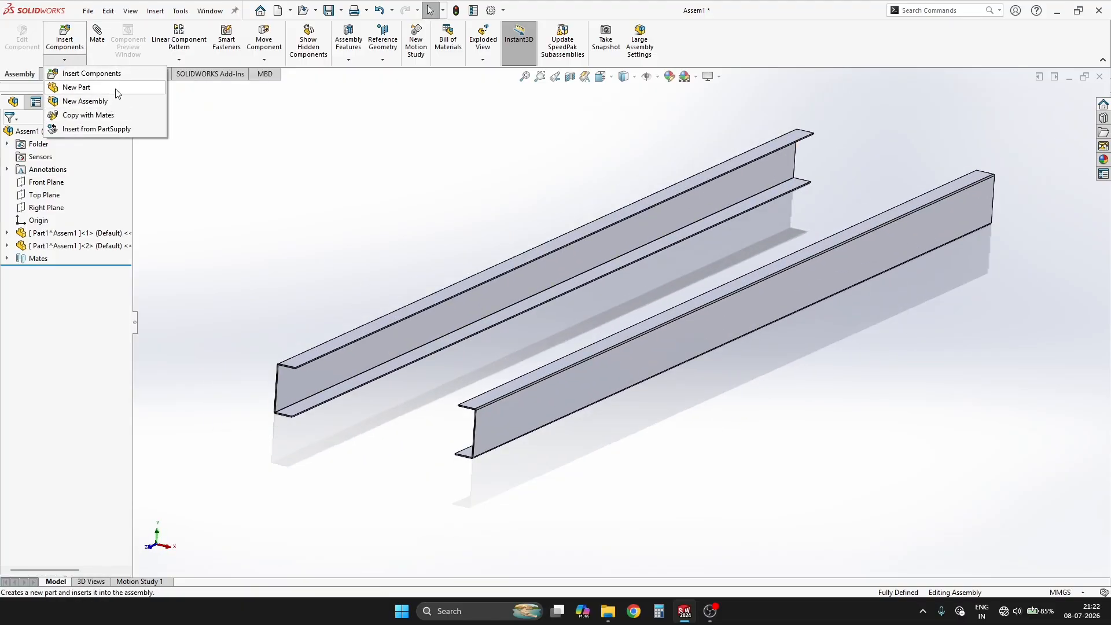
{"action": "left_click", "coordinate": [76, 86]}
{"action": "right_click", "coordinate": [73, 264]}
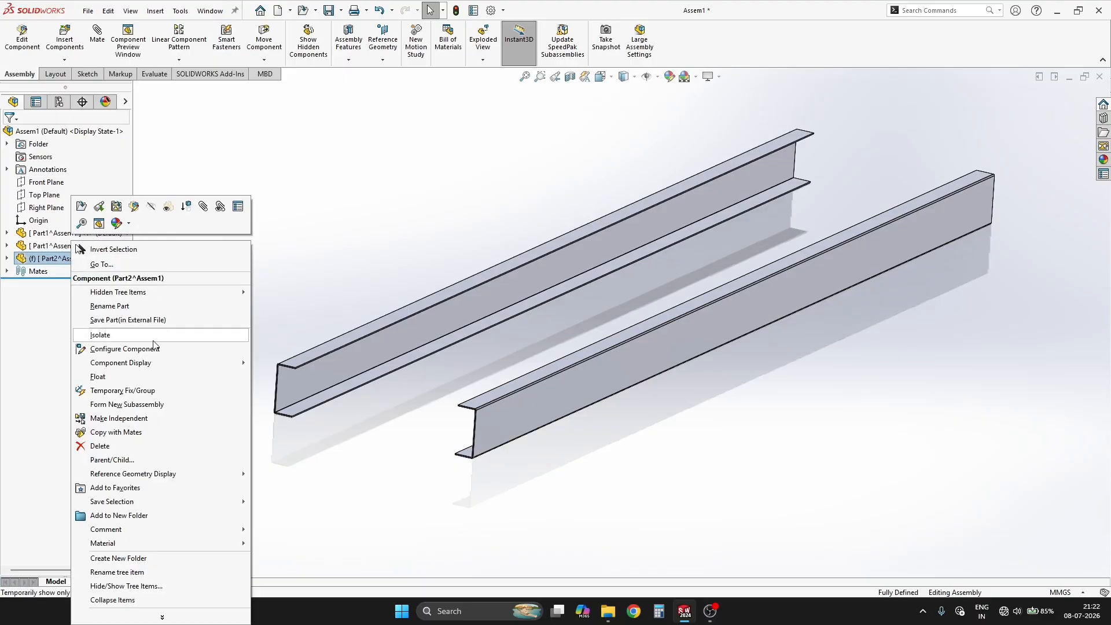
{"action": "left_click", "coordinate": [226, 375]}
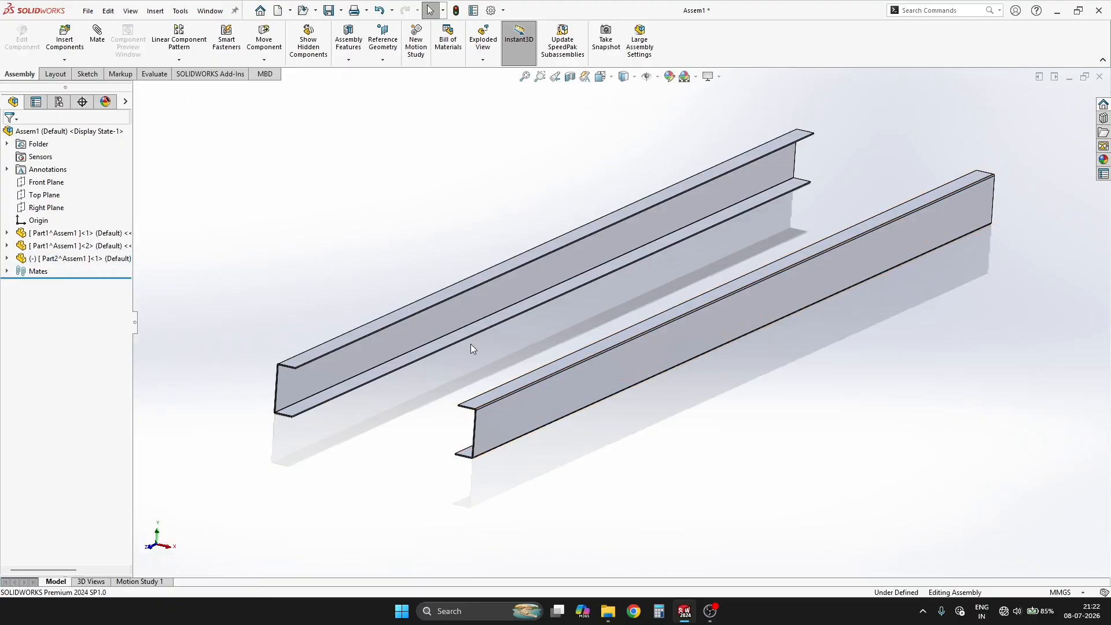
Step: Measure the distance between the two channels' outer web faces, then restore the isometric view
{"action": "left_click", "coordinate": [523, 397]}
{"action": "middle_click_drag", "start_coordinate": [523, 397], "coordinate": [638, 383]}
{"action": "left_click", "coordinate": [638, 384], "text": "ctrl"}
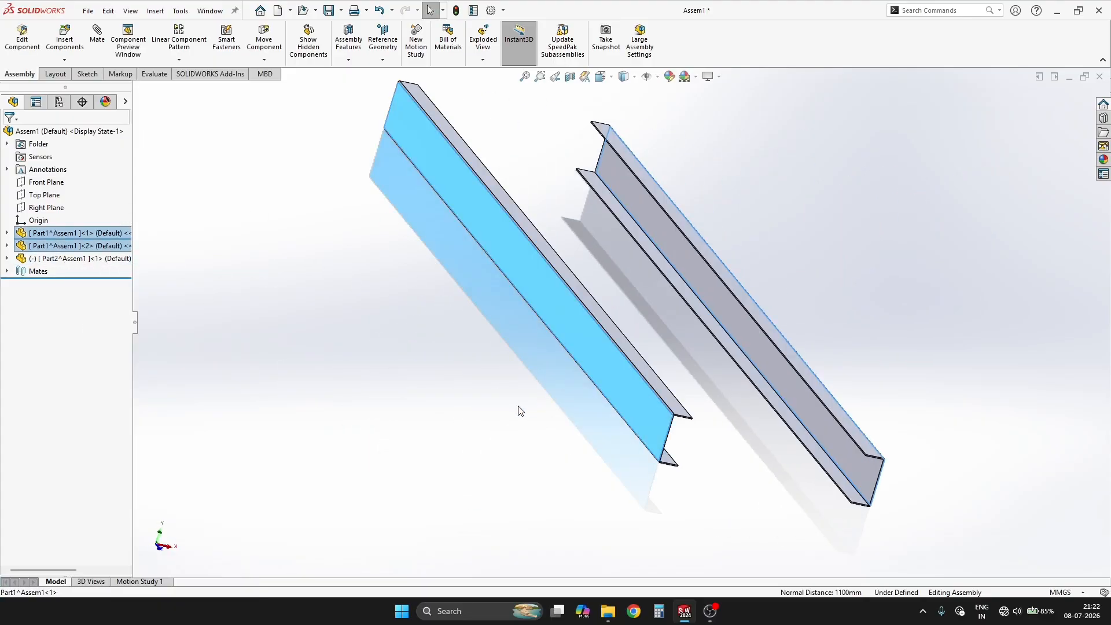
{"action": "left_click", "coordinate": [933, 390]}
{"action": "scroll", "coordinate": [828, 407], "scroll_direction": "up", "scroll_amount": 1}
{"action": "middle_click_drag", "start_coordinate": [828, 406], "coordinate": [755, 372]}
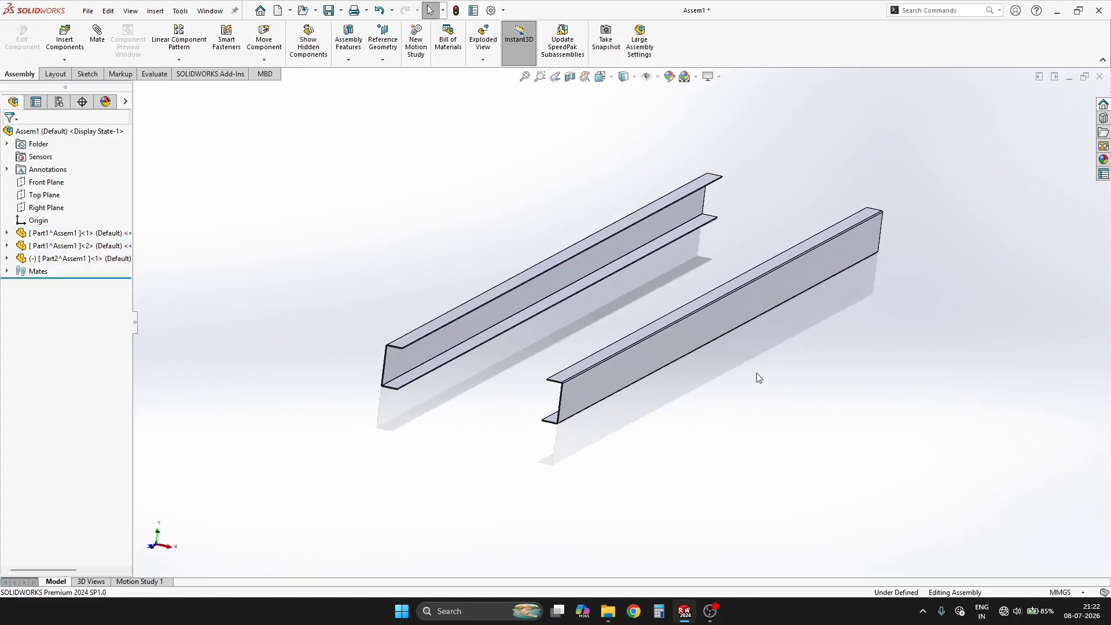
{"action": "key", "text": "ctrl+7"}
Step: Open the new part in its own window and start a sketch on its Top Plane
{"action": "left_click", "coordinate": [64, 258]}
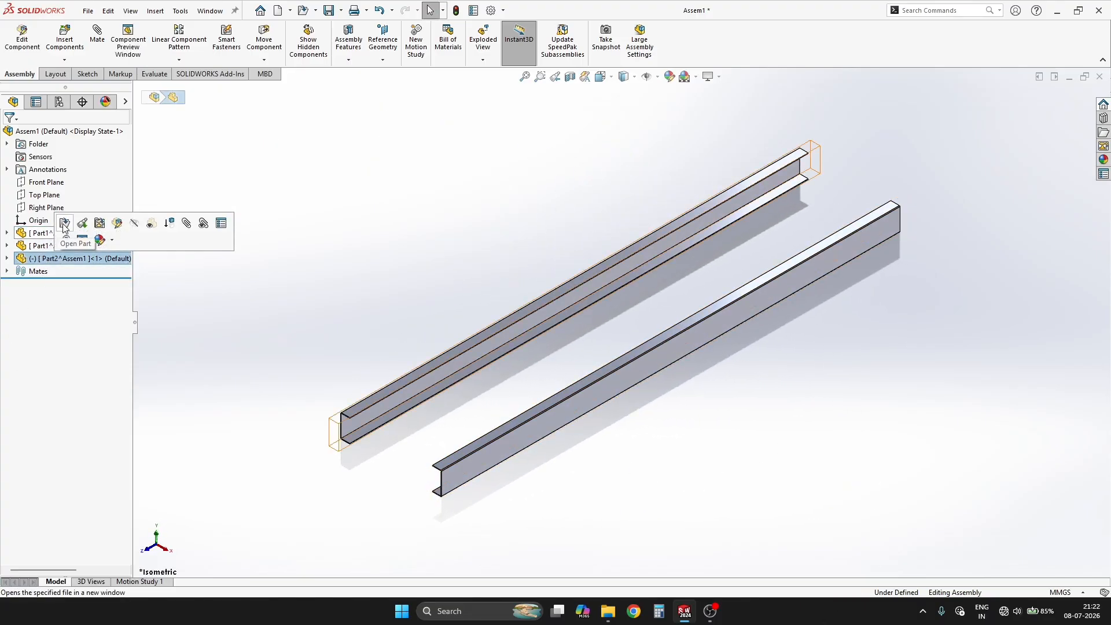
{"action": "left_click", "coordinate": [120, 224]}
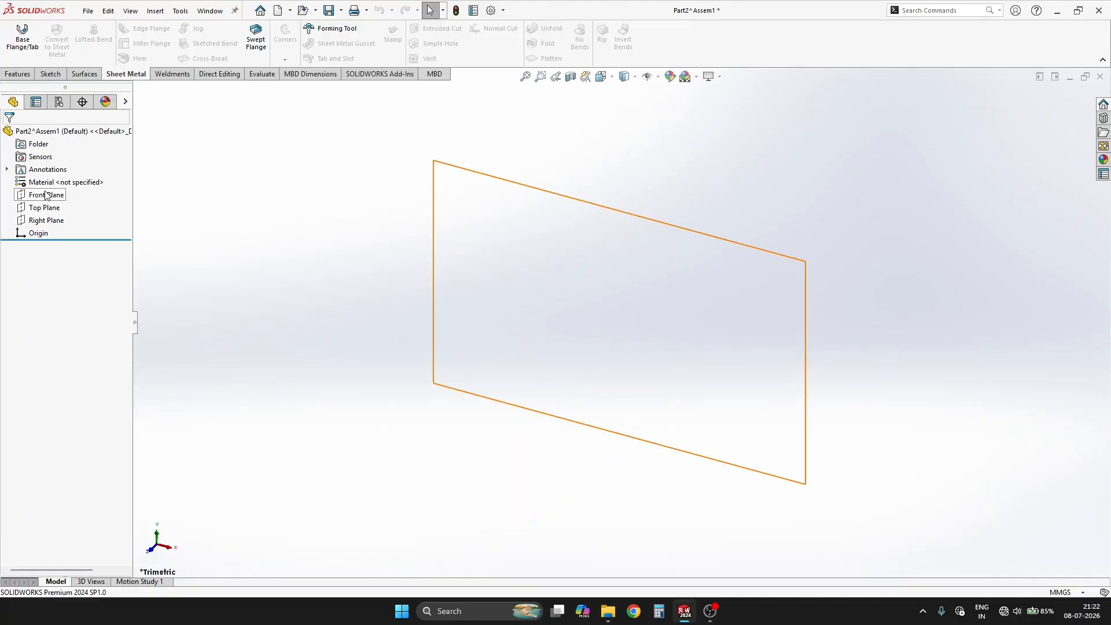
{"action": "left_click", "coordinate": [45, 207]}
{"action": "left_click", "coordinate": [54, 186]}
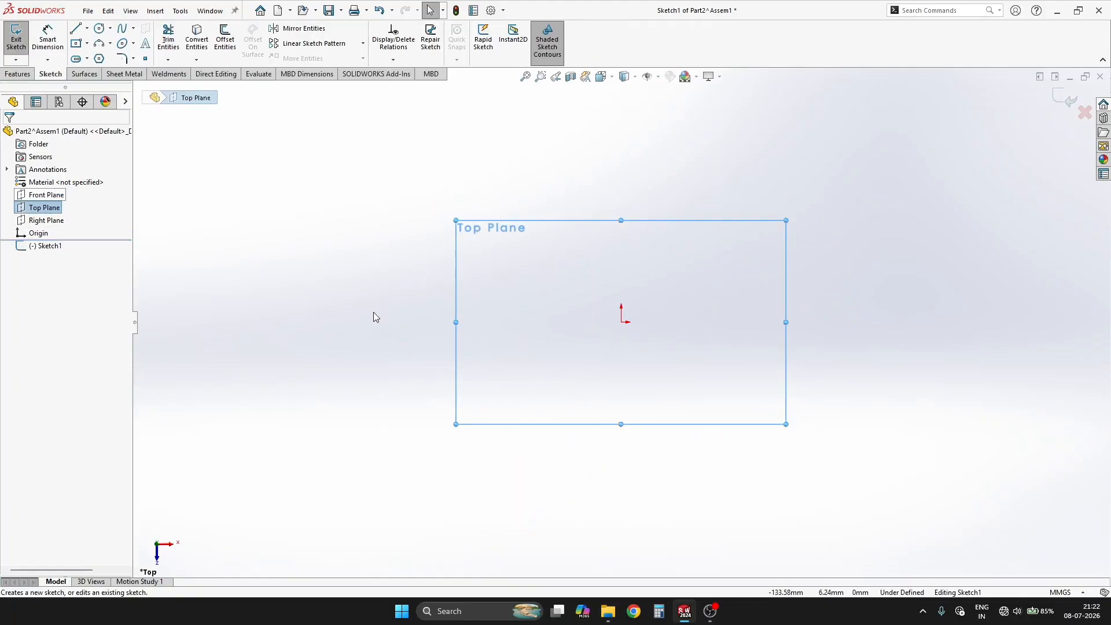
Step: Draw a horizontal midpoint line about 128 mm long, centred on the sketch origin
{"action": "key", "text": "s"}
{"action": "left_click", "coordinate": [524, 343]}
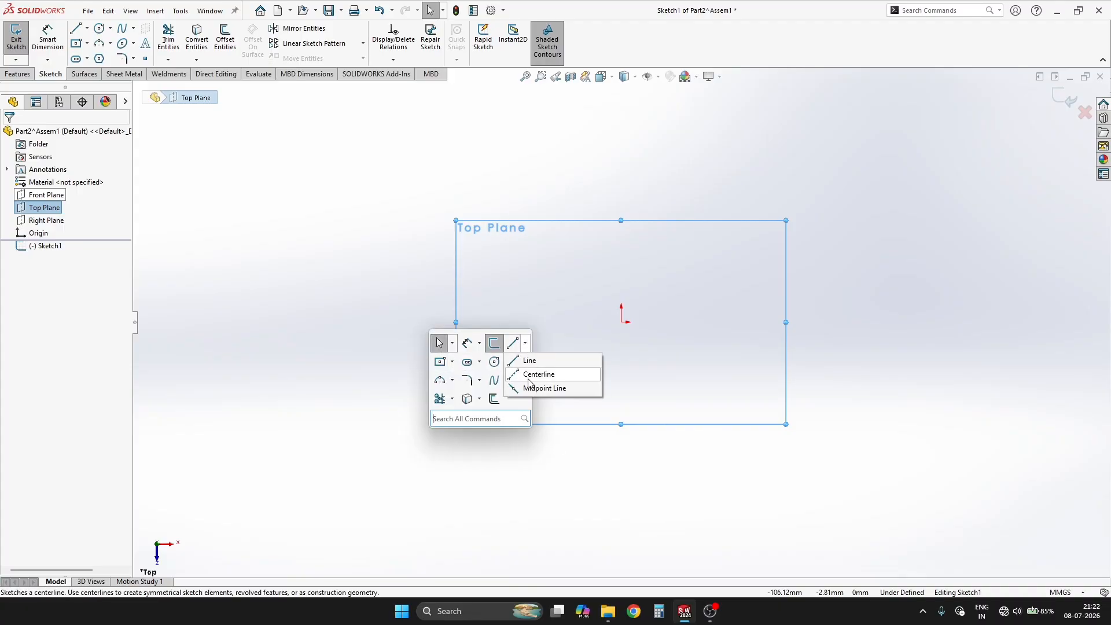
{"action": "left_click", "coordinate": [529, 387]}
{"action": "left_click", "coordinate": [620, 321]}
{"action": "left_click", "coordinate": [502, 321]}
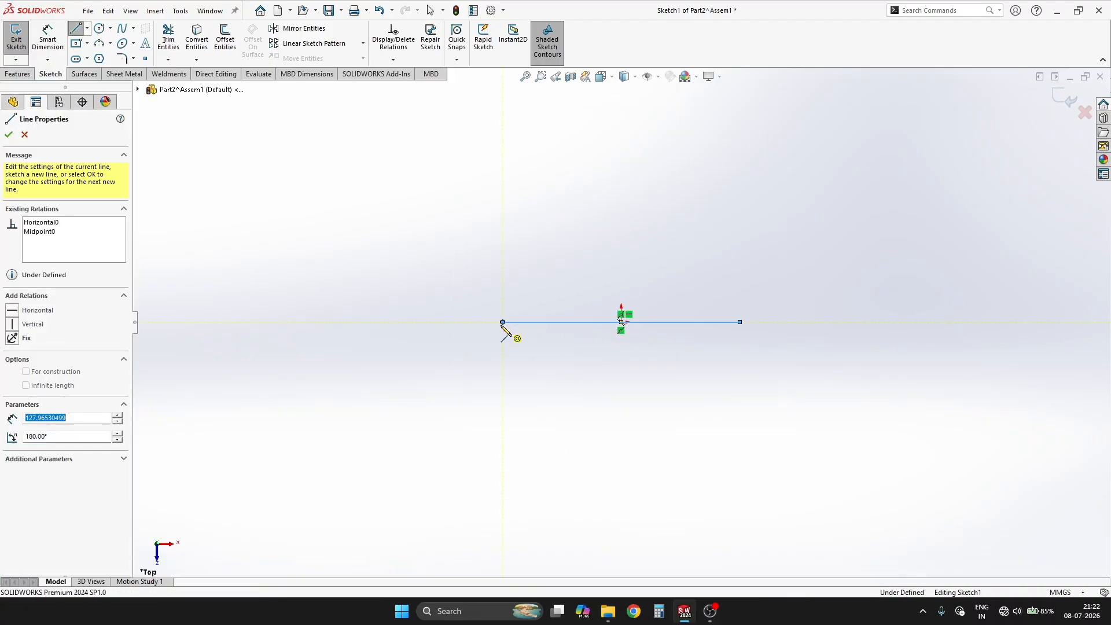
Step: Dimension the horizontal line to 1100 mm, exit the sketch and show the isometric view
{"action": "key", "text": "Escape"}
{"action": "left_click", "coordinate": [572, 323]}
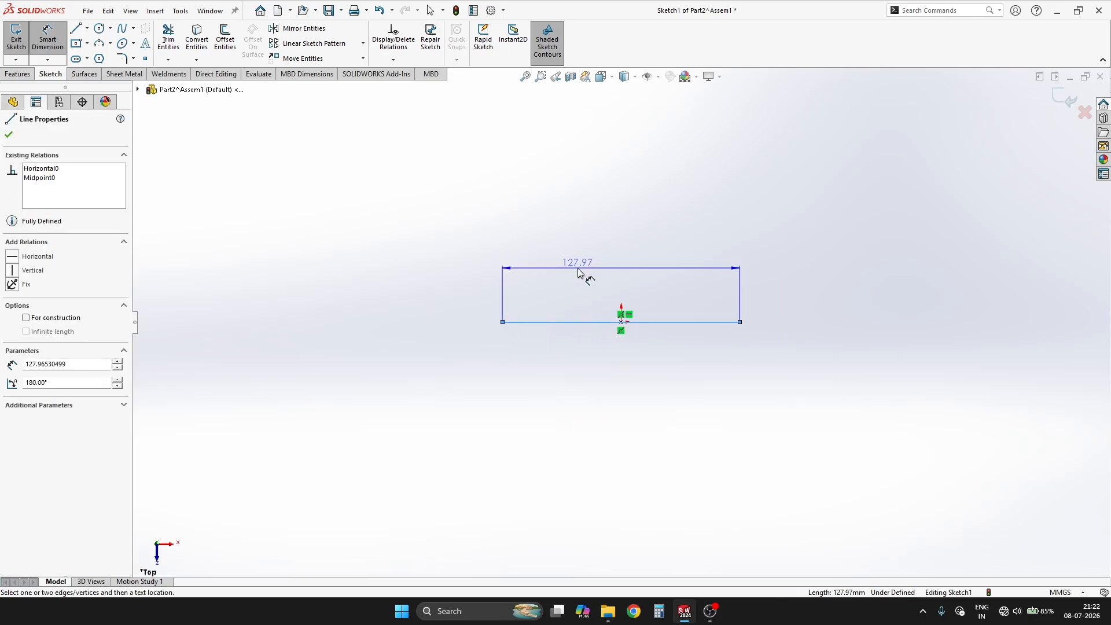
{"action": "left_click", "coordinate": [582, 273]}
{"action": "type", "text": "111"}
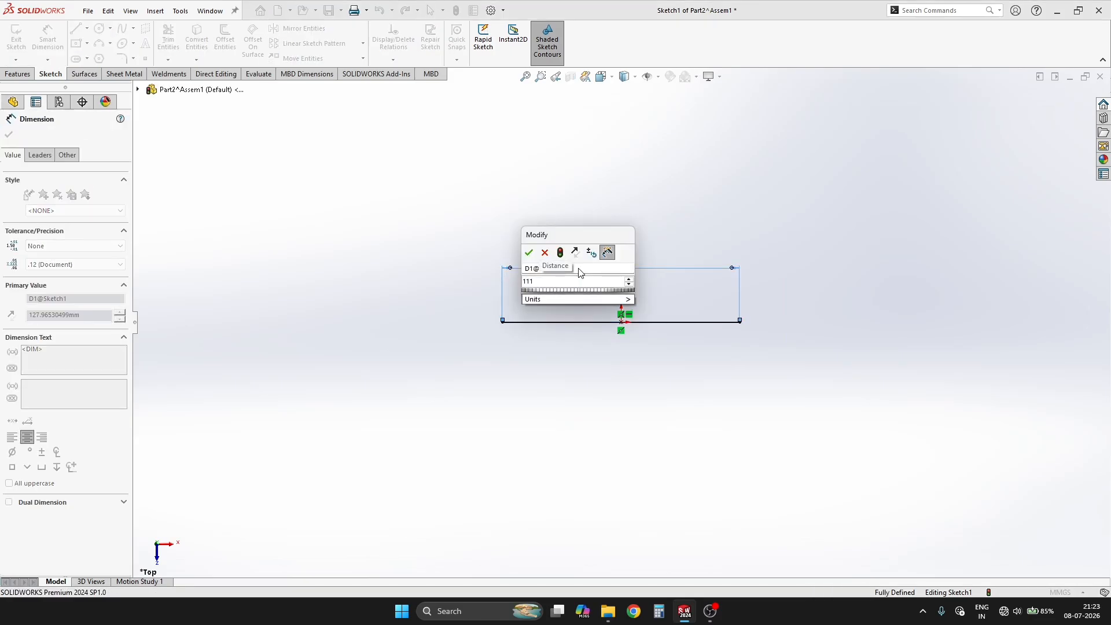
{"action": "key", "text": "BackSpace"}
{"action": "type", "text": "00"}
{"action": "key", "text": "Return"}
{"action": "left_click", "coordinate": [798, 241]}
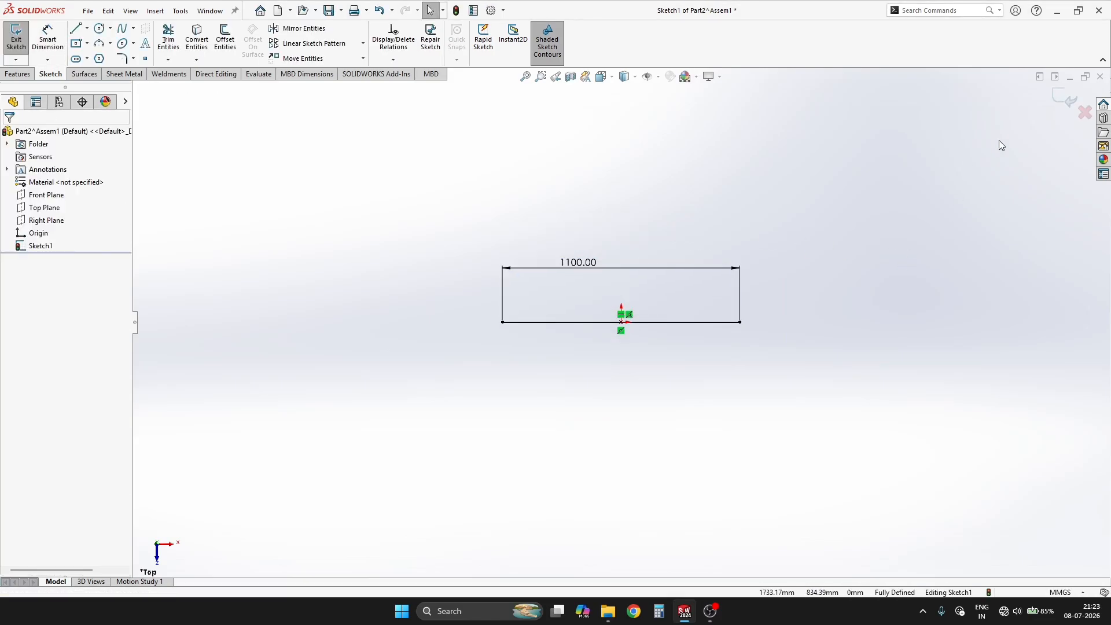
{"action": "left_click", "coordinate": [1058, 99]}
{"action": "key", "text": "ctrl+7"}
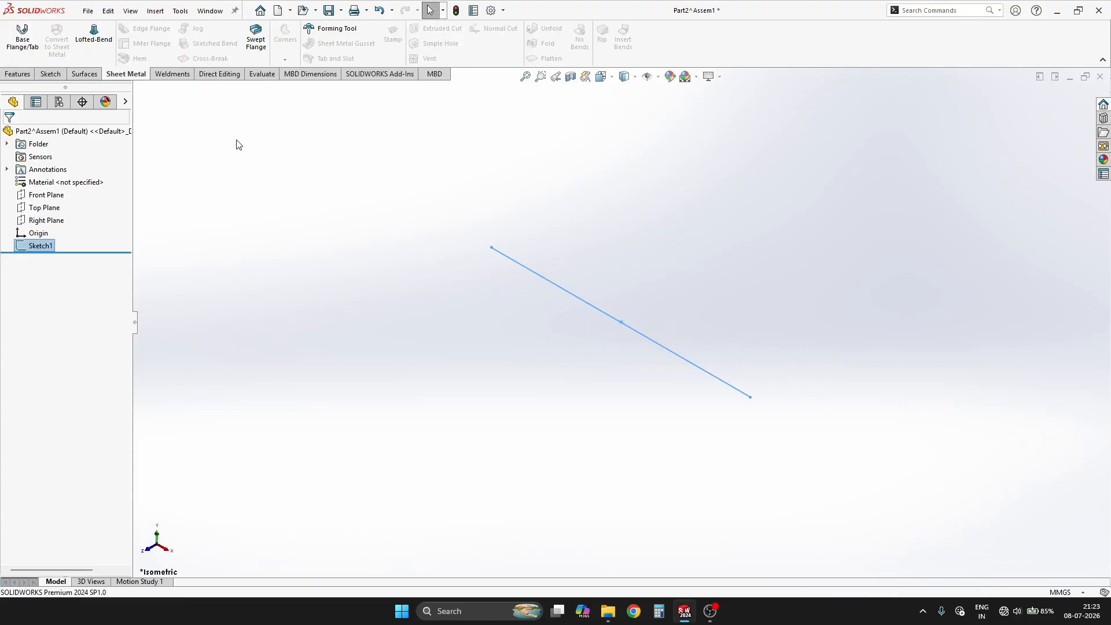
Step: Create a weldment structural member along the sketched line using the iso angle iron profile, size 35 x 35 x 5
{"action": "left_click", "coordinate": [173, 74]}
{"action": "left_click", "coordinate": [47, 35]}
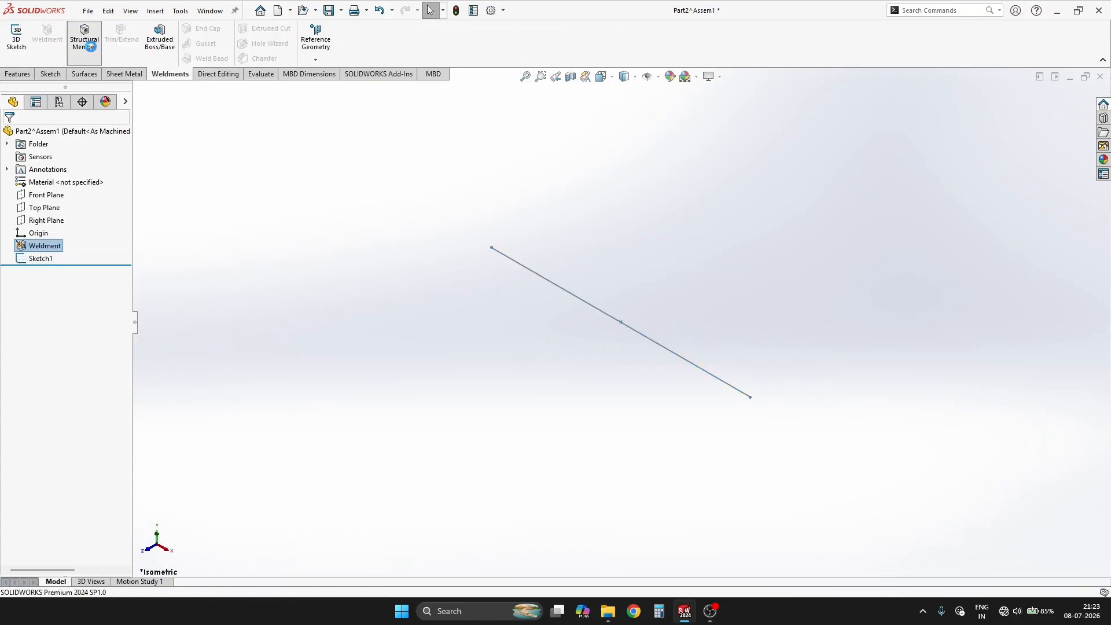
{"action": "left_click", "coordinate": [85, 41]}
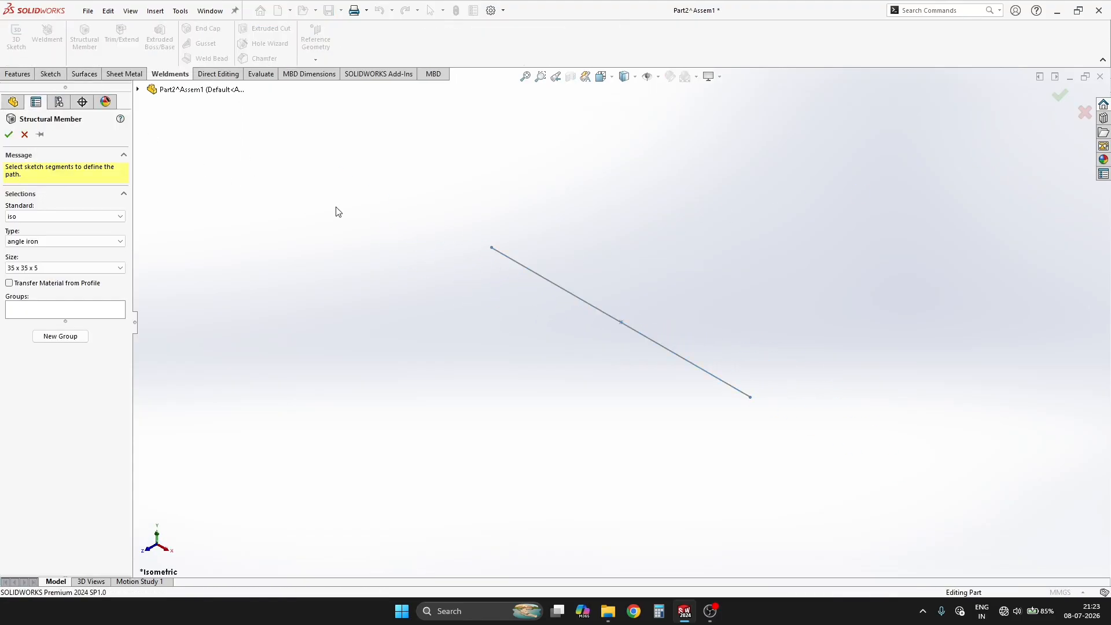
{"action": "left_click", "coordinate": [550, 283]}
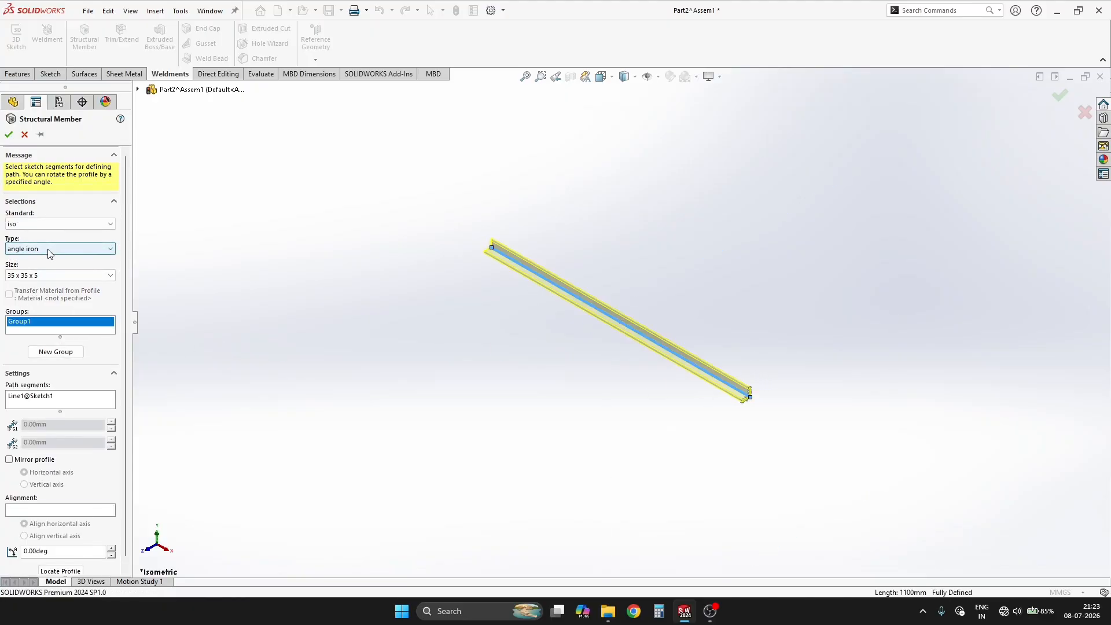
{"action": "scroll", "coordinate": [810, 376], "scroll_direction": "down", "scroll_amount": 5}
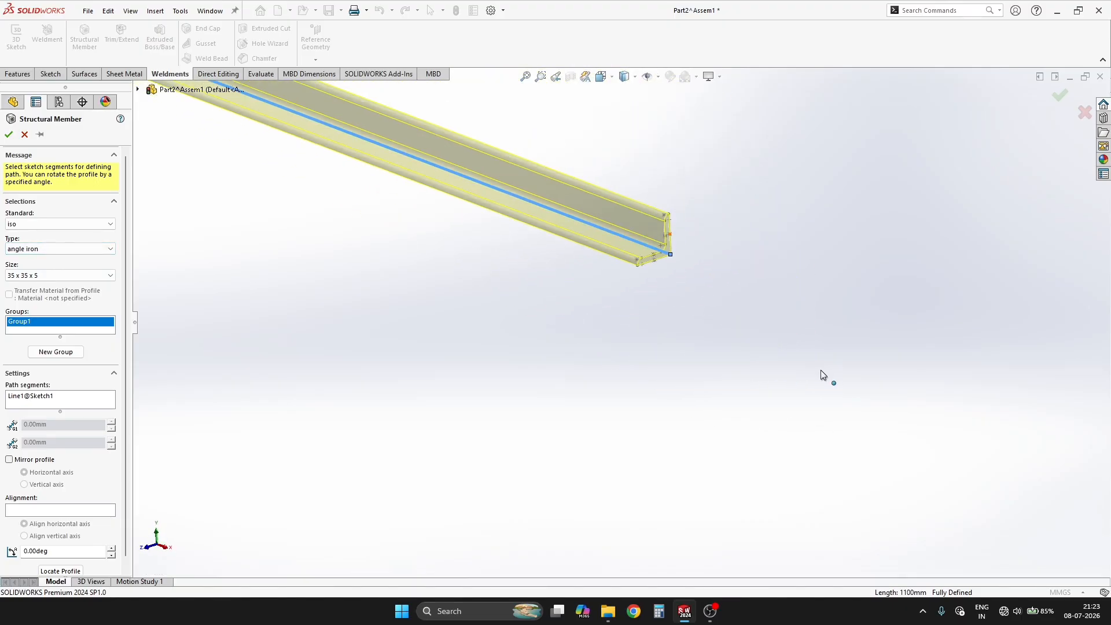
{"action": "scroll", "coordinate": [616, 196], "scroll_direction": "up", "scroll_amount": 5}
{"action": "scroll", "coordinate": [533, 196], "scroll_direction": "down", "scroll_amount": 3}
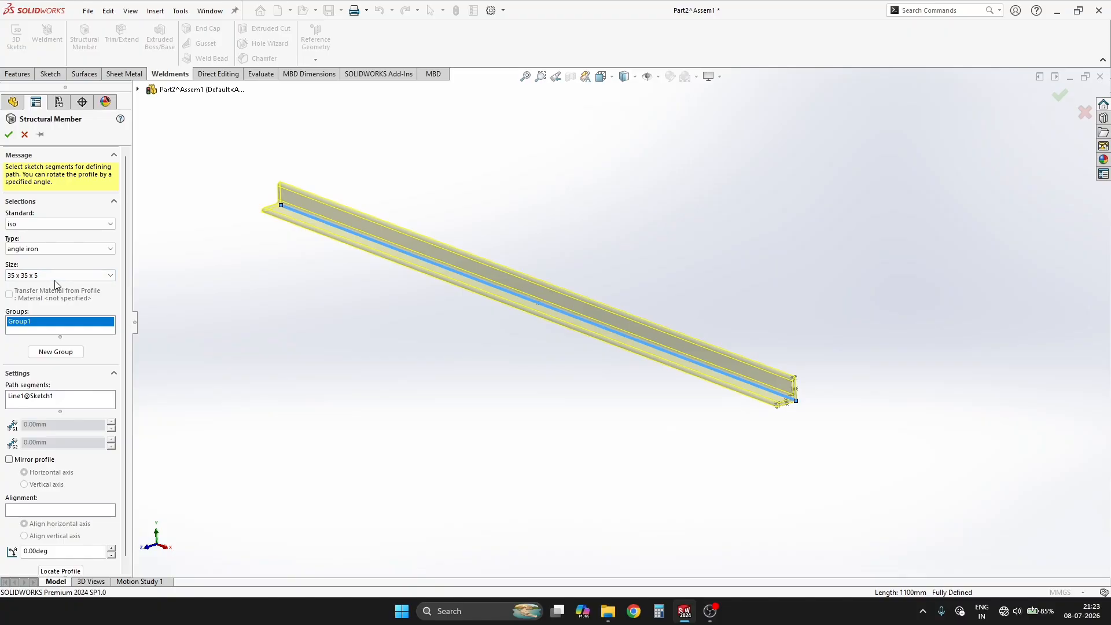
{"action": "left_click", "coordinate": [179, 273]}
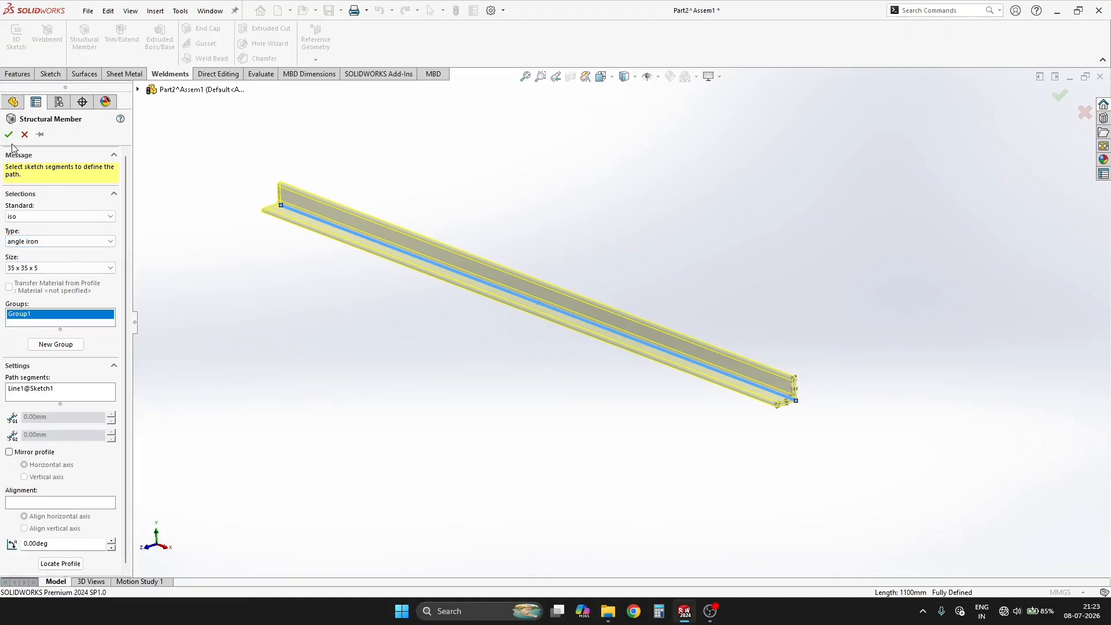
{"action": "key", "text": "Return"}
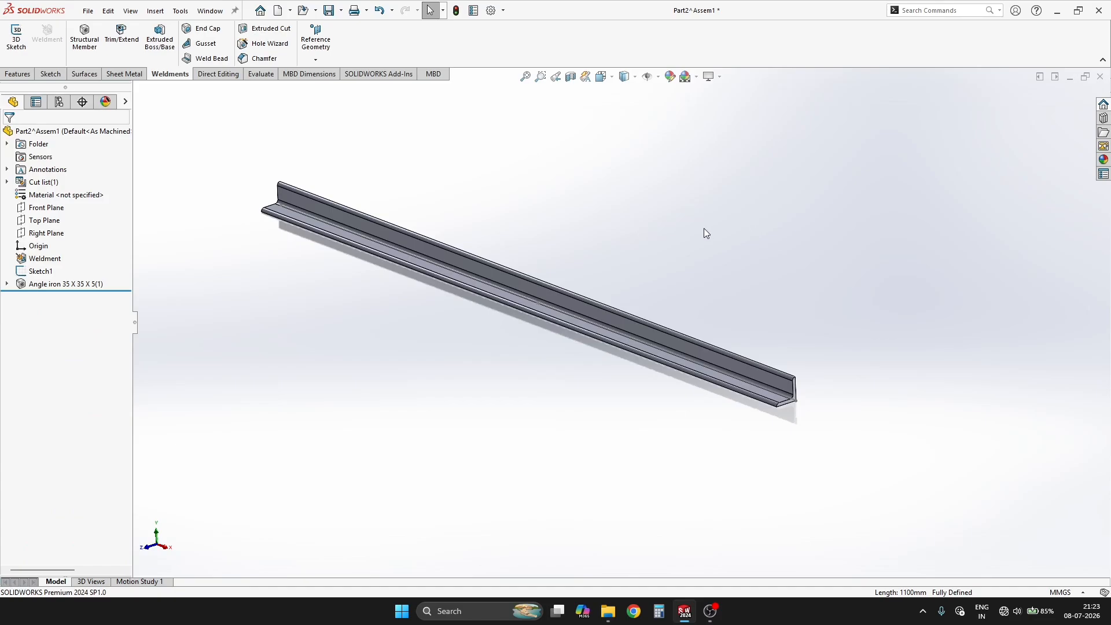
Step: Hide the path sketch and close the part window to return to the assembly
{"action": "left_click", "coordinate": [41, 271]}
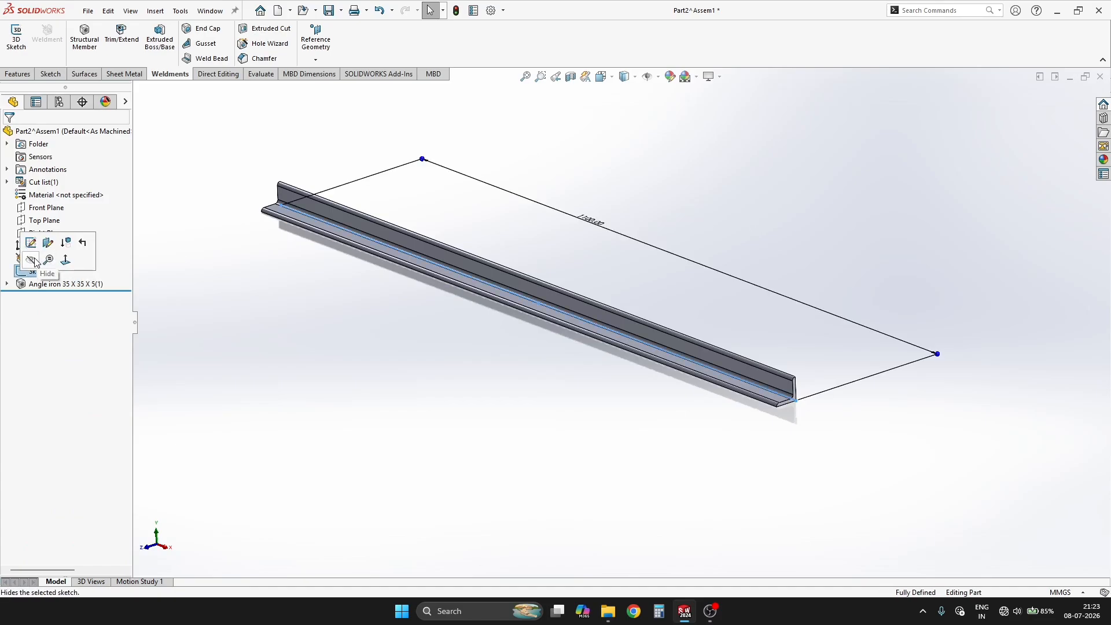
{"action": "left_click", "coordinate": [30, 259]}
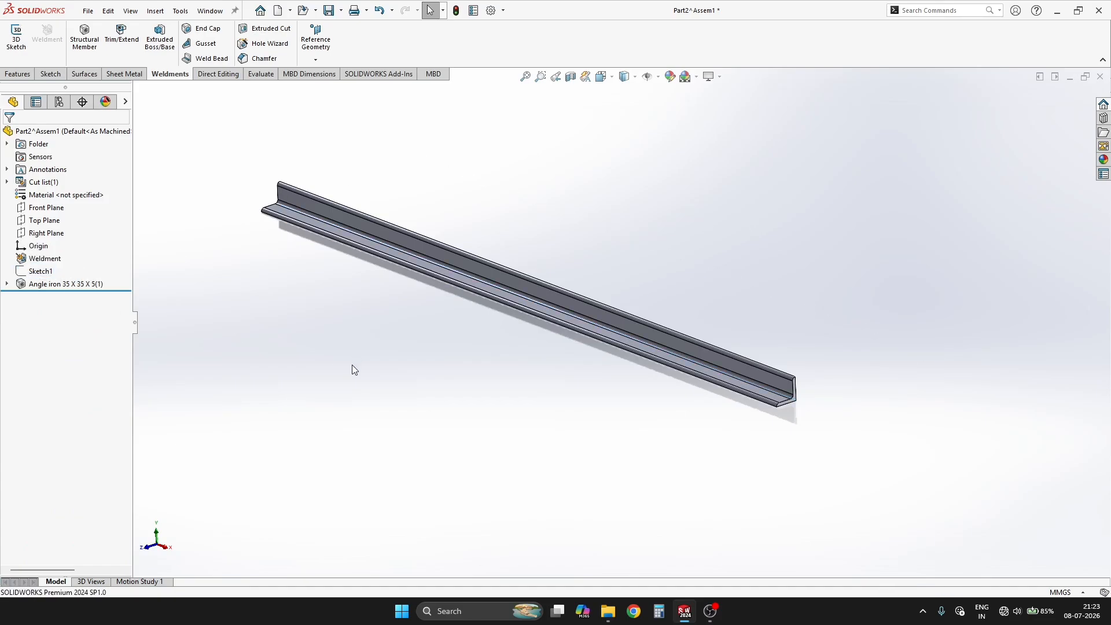
{"action": "left_click", "coordinate": [1100, 77]}
Step: Move the angle iron clear of the channels and rotate it so that a flat outer face points upward
{"action": "scroll", "coordinate": [622, 328], "scroll_direction": "down", "scroll_amount": 5}
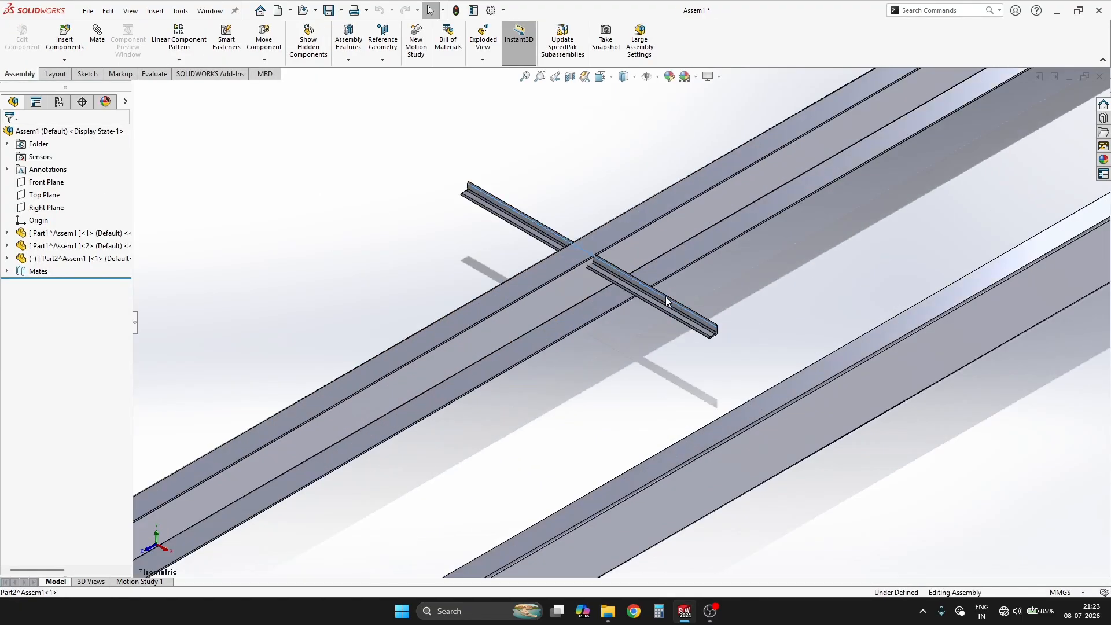
{"action": "left_click_drag", "start_coordinate": [665, 299], "coordinate": [300, 355]}
{"action": "scroll", "coordinate": [354, 328], "scroll_direction": "up", "scroll_amount": 4}
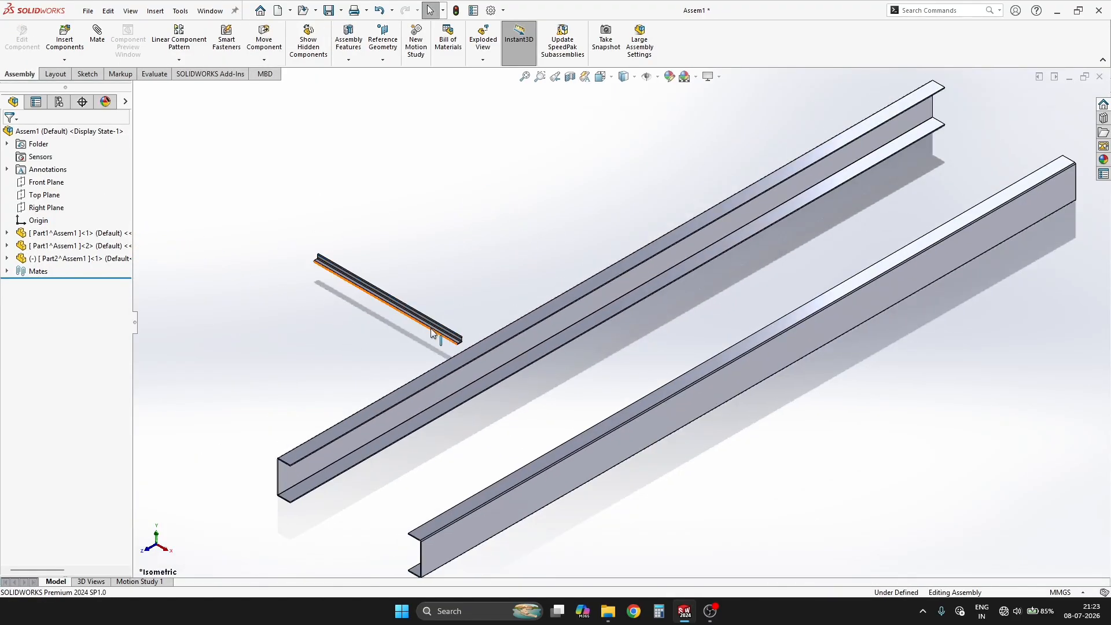
{"action": "right_click_drag", "start_coordinate": [431, 333], "coordinate": [126, 353]}
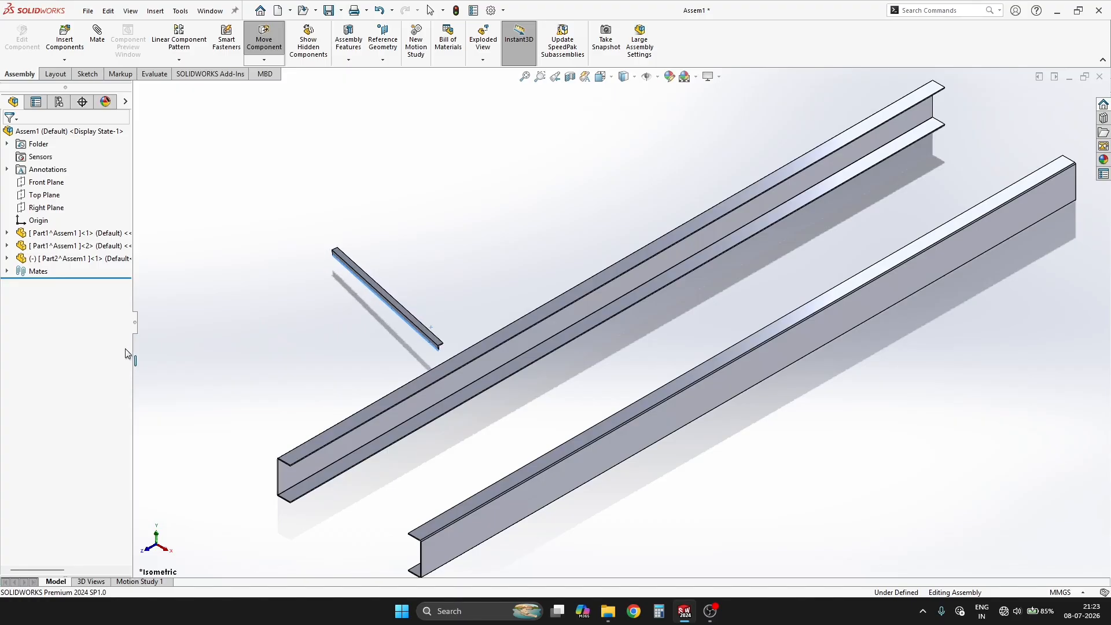
{"action": "left_click", "coordinate": [406, 257]}
{"action": "scroll", "coordinate": [464, 330], "scroll_direction": "up", "scroll_amount": 5}
{"action": "scroll", "coordinate": [413, 390], "scroll_direction": "down", "scroll_amount": 6}
{"action": "scroll", "coordinate": [605, 320], "scroll_direction": "up", "scroll_amount": 2}
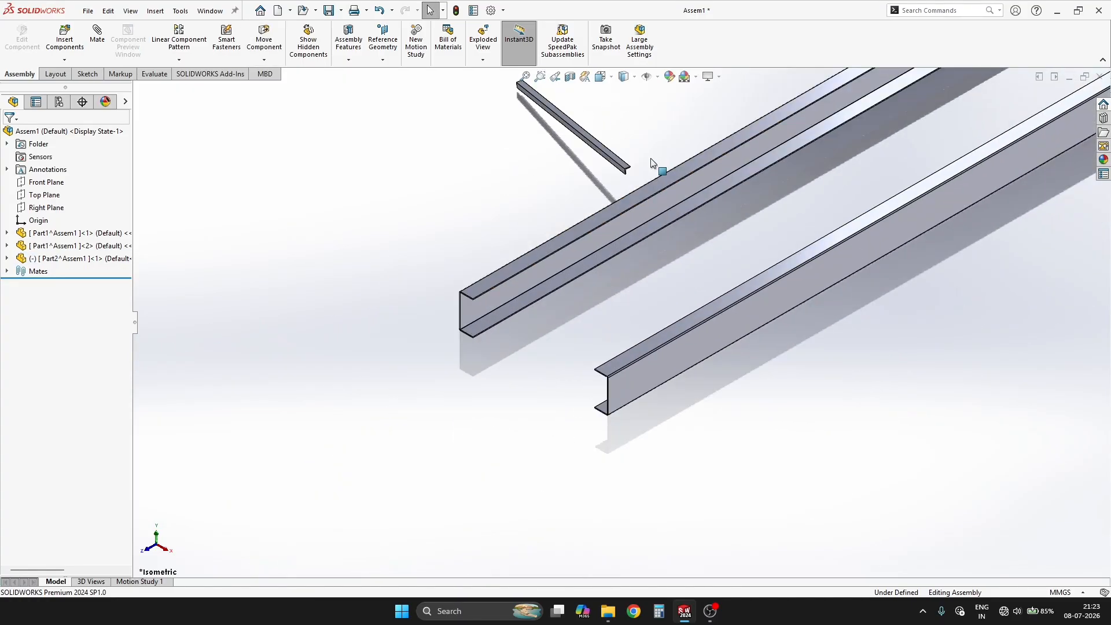
Step: Move the angle iron to span between the two channels near their front ends
{"action": "scroll", "coordinate": [652, 157], "scroll_direction": "down", "scroll_amount": 3}
{"action": "left_click", "coordinate": [593, 195]}
{"action": "left_click_drag", "start_coordinate": [592, 226], "coordinate": [634, 521]}
{"action": "scroll", "coordinate": [629, 463], "scroll_direction": "up", "scroll_amount": 2}
{"action": "scroll", "coordinate": [628, 454], "scroll_direction": "down", "scroll_amount": 6}
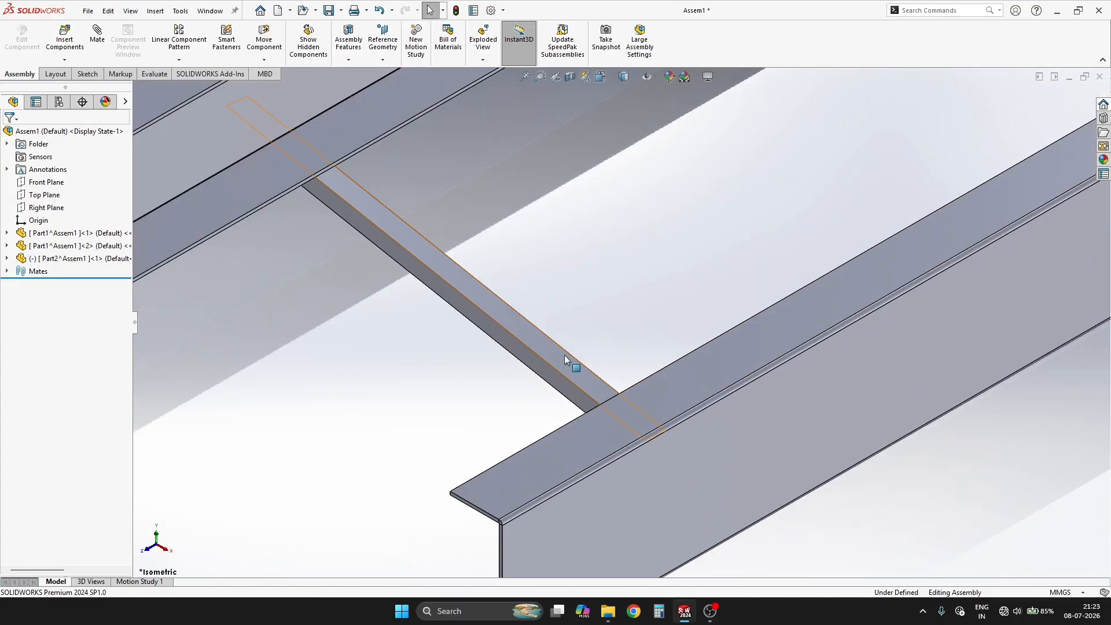
Step: Mate the angle iron's flat upper face coincident with the underside of the channel's bottom flange
{"action": "left_click_drag", "start_coordinate": [561, 356], "coordinate": [575, 384]}
{"action": "scroll", "coordinate": [574, 383], "scroll_direction": "up", "scroll_amount": 4}
{"action": "middle_click_drag", "start_coordinate": [781, 425], "coordinate": [658, 270]}
{"action": "scroll", "coordinate": [579, 277], "scroll_direction": "down", "scroll_amount": 3}
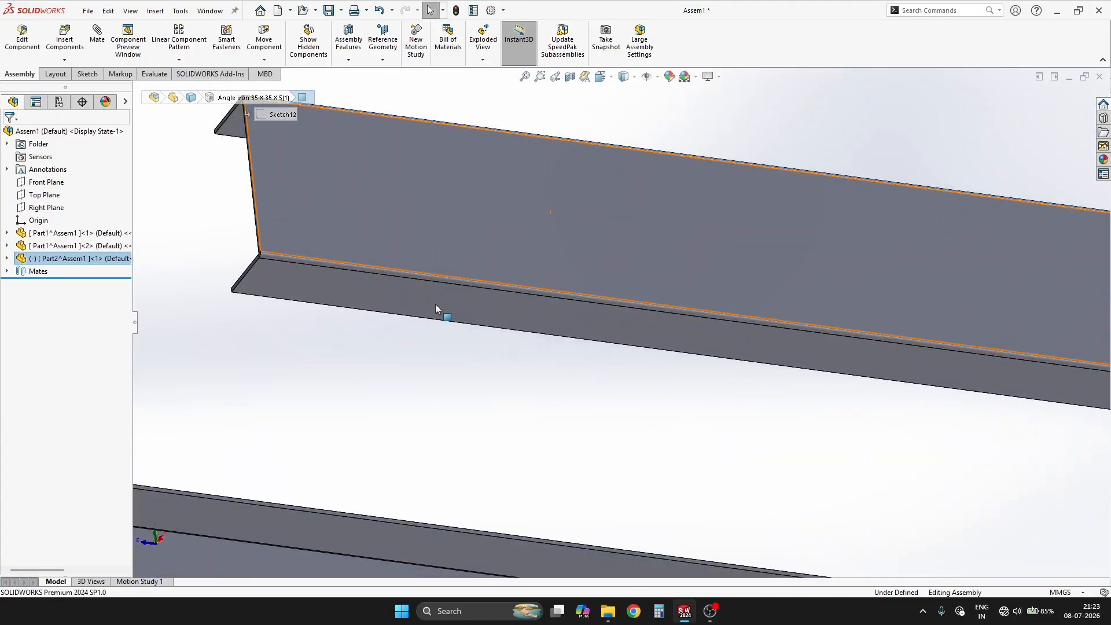
{"action": "left_click", "coordinate": [464, 305], "text": "ctrl"}
{"action": "left_click", "coordinate": [468, 294]}
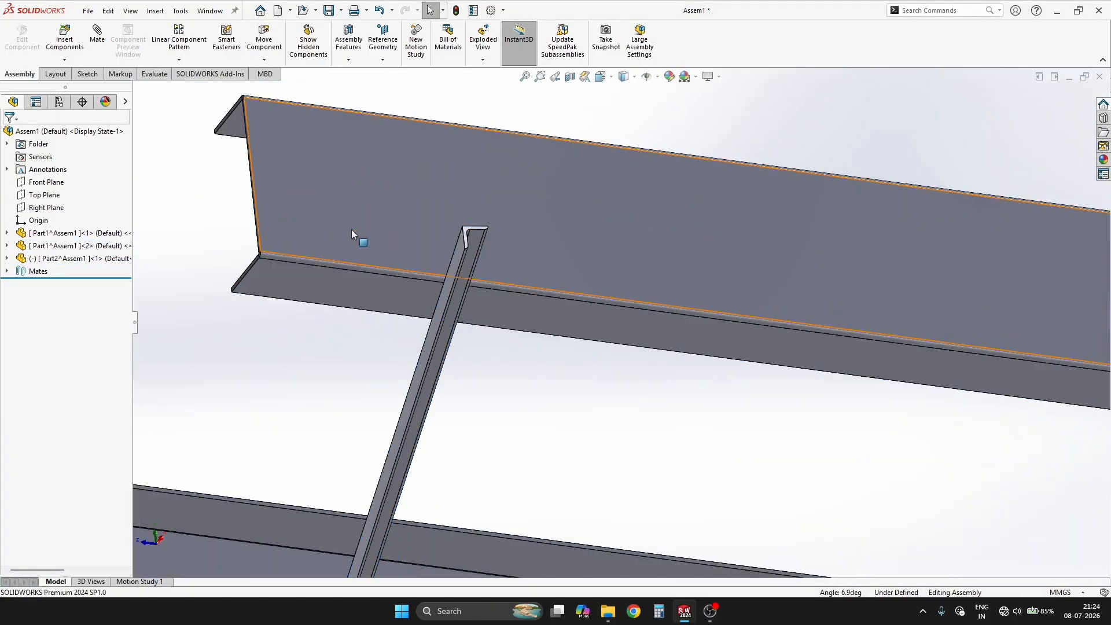
Step: Add a width mate centring the angle iron's two end faces between the outer web faces of the channels
{"action": "scroll", "coordinate": [457, 229], "scroll_direction": "down", "scroll_amount": 8}
{"action": "left_click", "coordinate": [552, 307]}
{"action": "left_click", "coordinate": [406, 327], "text": "ctrl"}
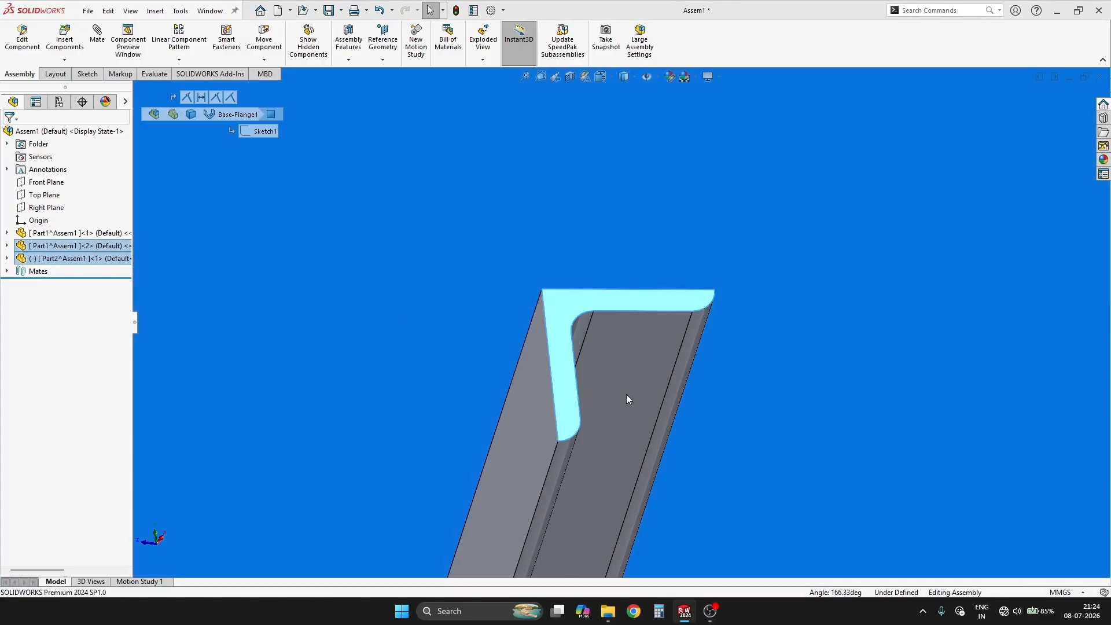
{"action": "scroll", "coordinate": [521, 352], "scroll_direction": "up", "scroll_amount": 5}
{"action": "middle_click_drag", "start_coordinate": [521, 354], "coordinate": [331, 351]}
{"action": "scroll", "coordinate": [332, 351], "scroll_direction": "down", "scroll_amount": 10}
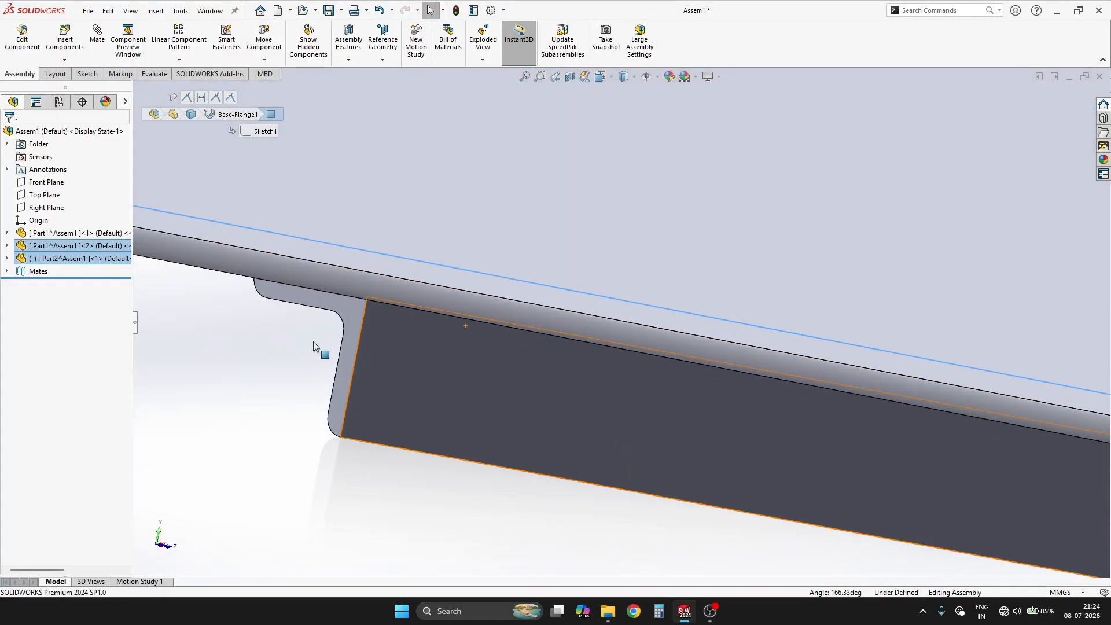
{"action": "left_click", "coordinate": [674, 183], "text": "ctrl"}
{"action": "left_click", "coordinate": [707, 173]}
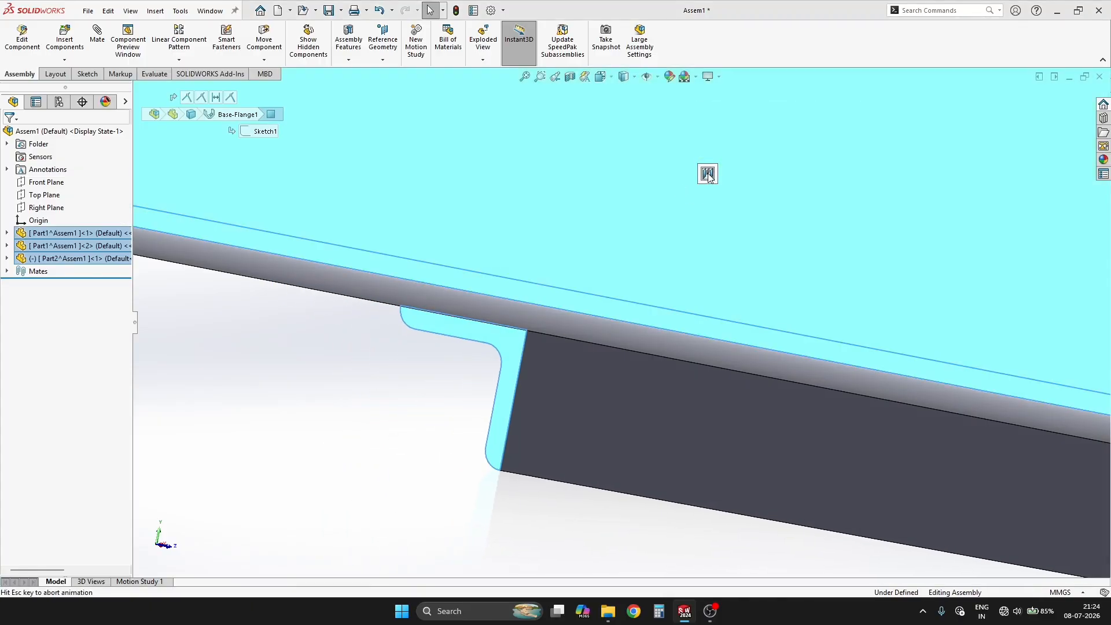
{"action": "right_click", "coordinate": [707, 172]}
Step: Open the angle iron part in its own window and show it in isometric view
{"action": "scroll", "coordinate": [560, 356], "scroll_direction": "up", "scroll_amount": 7}
{"action": "middle_click_drag", "start_coordinate": [548, 398], "coordinate": [463, 435]}
{"action": "scroll", "coordinate": [573, 376], "scroll_direction": "up", "scroll_amount": 6}
{"action": "mouse_move", "coordinate": [576, 375]}
{"action": "middle_mouse_down"}
{"action": "mouse_move", "coordinate": [562, 379]}
{"action": "mouse_move", "coordinate": [588, 378]}
{"action": "mouse_move", "coordinate": [598, 409]}
{"action": "mouse_move", "coordinate": [581, 391]}
{"action": "middle_mouse_up"}
{"action": "left_click_drag", "start_coordinate": [532, 347], "coordinate": [533, 377]}
{"action": "scroll", "coordinate": [421, 298], "scroll_direction": "up", "scroll_amount": 5}
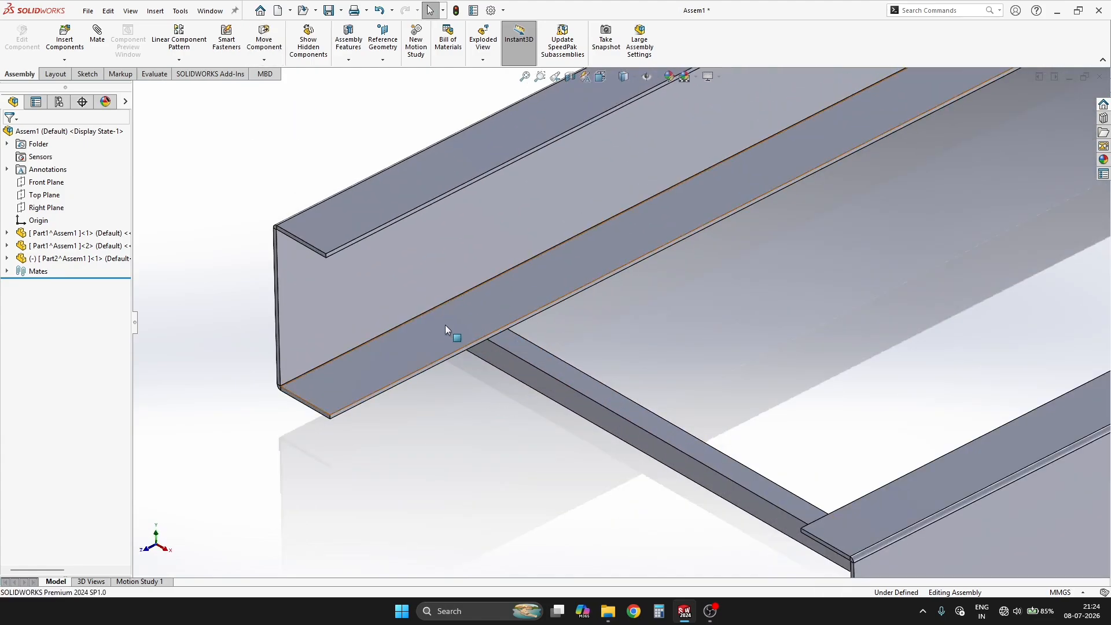
{"action": "middle_click_drag", "start_coordinate": [446, 325], "coordinate": [747, 359]}
{"action": "scroll", "coordinate": [631, 382], "scroll_direction": "up", "scroll_amount": 3}
{"action": "left_click", "coordinate": [665, 382]}
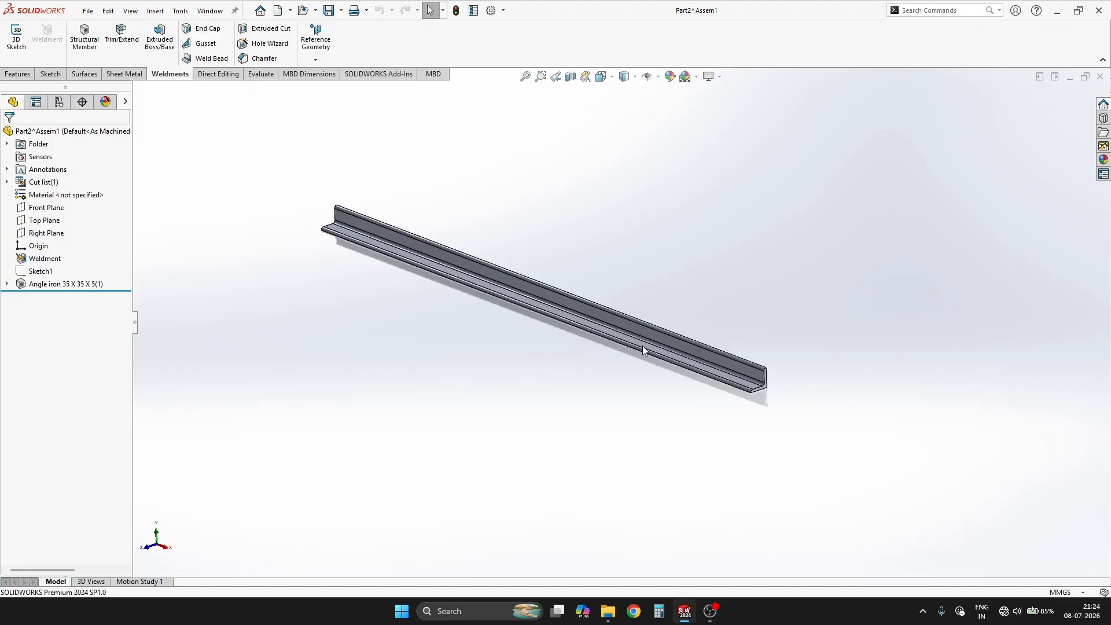
{"action": "scroll", "coordinate": [642, 346], "scroll_direction": "down", "scroll_amount": 2}
{"action": "middle_click_drag", "start_coordinate": [644, 347], "coordinate": [561, 373]}
{"action": "key", "text": "ctrl+7"}
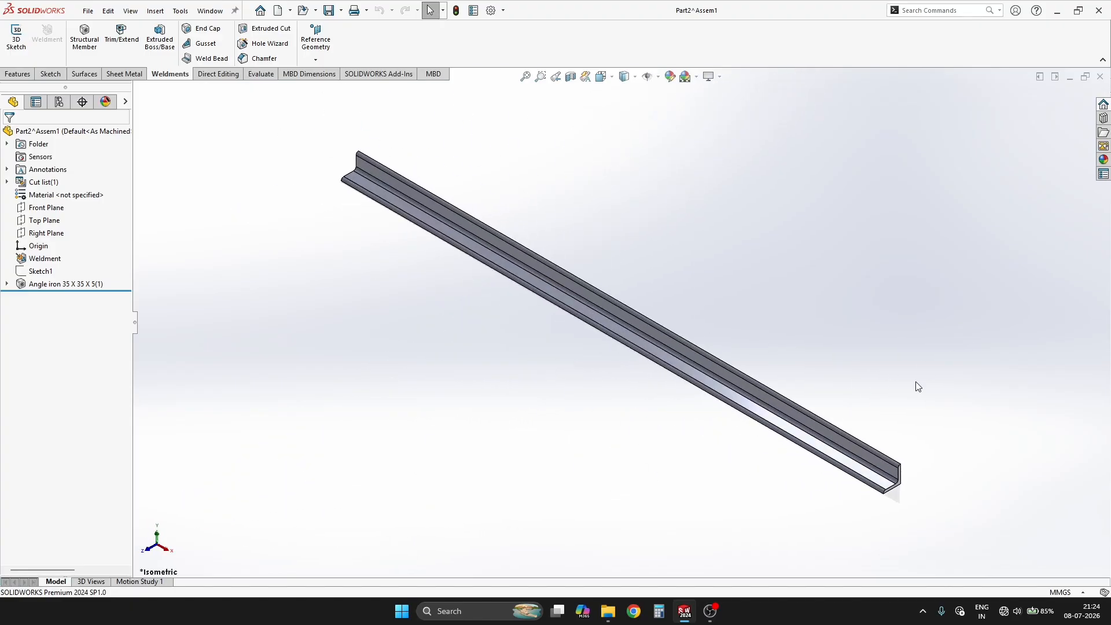
Step: Start a Hole Wizard feature on the outer face of the angle's horizontal leg and place one hole point near each end
{"action": "scroll", "coordinate": [721, 416], "scroll_direction": "down", "scroll_amount": 4}
{"action": "middle_click_drag", "start_coordinate": [585, 360], "coordinate": [745, 328]}
{"action": "key", "text": "s"}
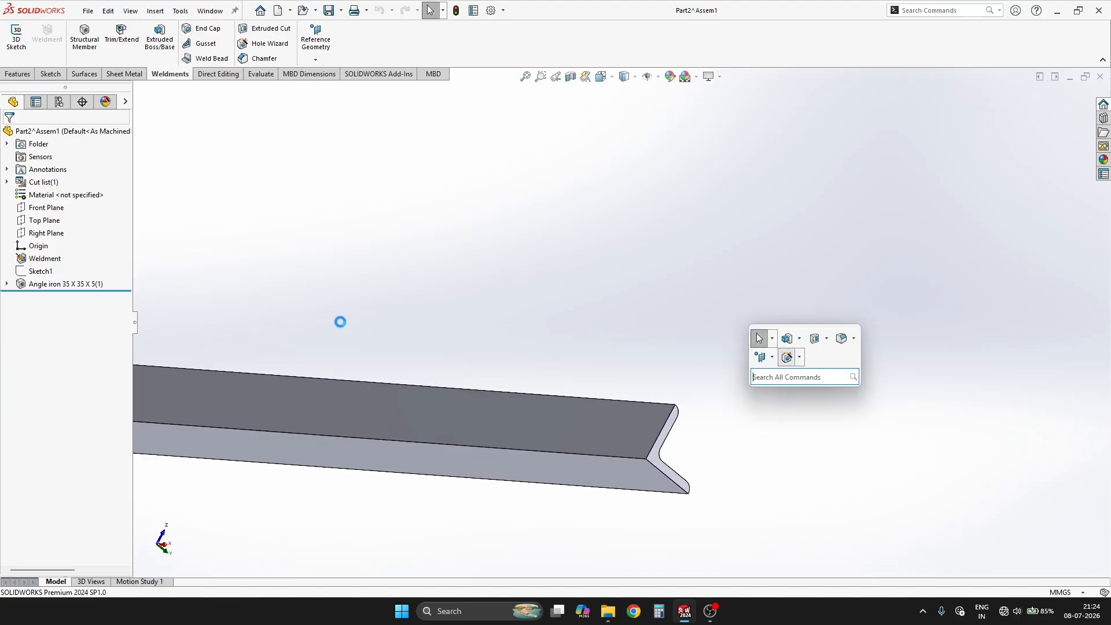
{"action": "left_click", "coordinate": [65, 156]}
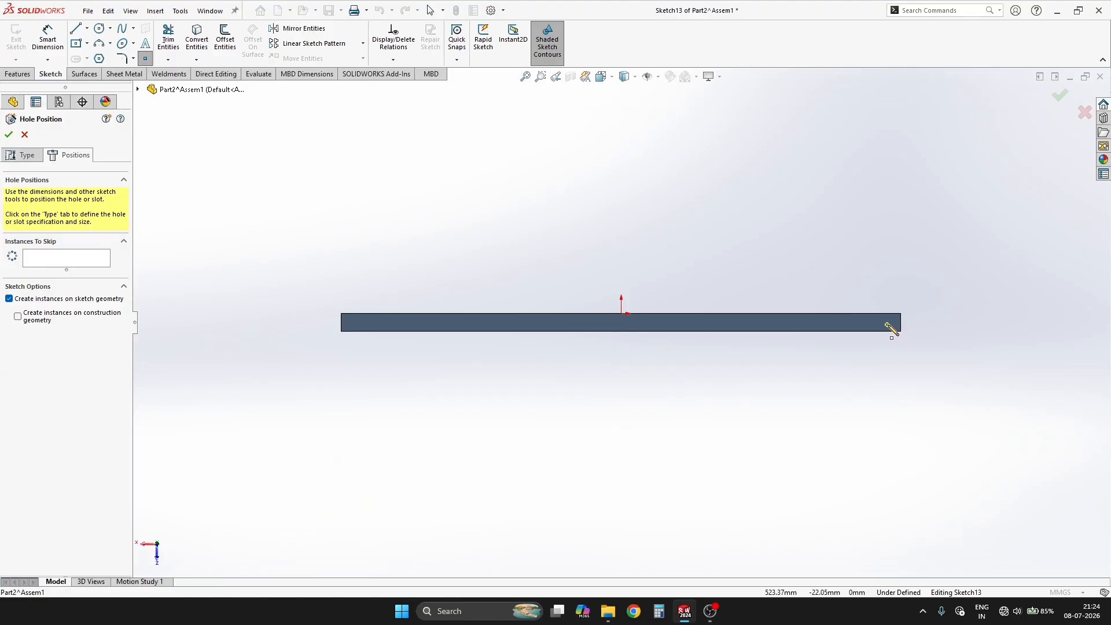
{"action": "left_click", "coordinate": [889, 323]}
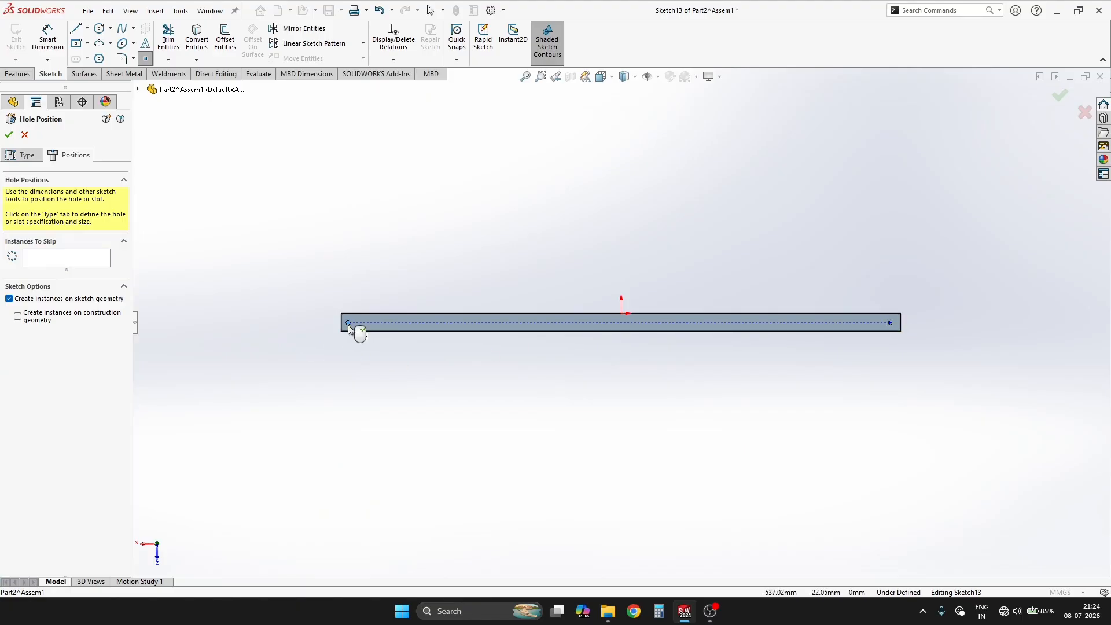
{"action": "scroll", "coordinate": [348, 325], "scroll_direction": "down", "scroll_amount": 5}
{"action": "key", "text": "Escape"}
Step: Draw a construction centerline along the face between the midpoints of the angle's two short end edges
{"action": "scroll", "coordinate": [368, 335], "scroll_direction": "down", "scroll_amount": 4}
{"action": "key", "text": "s"}
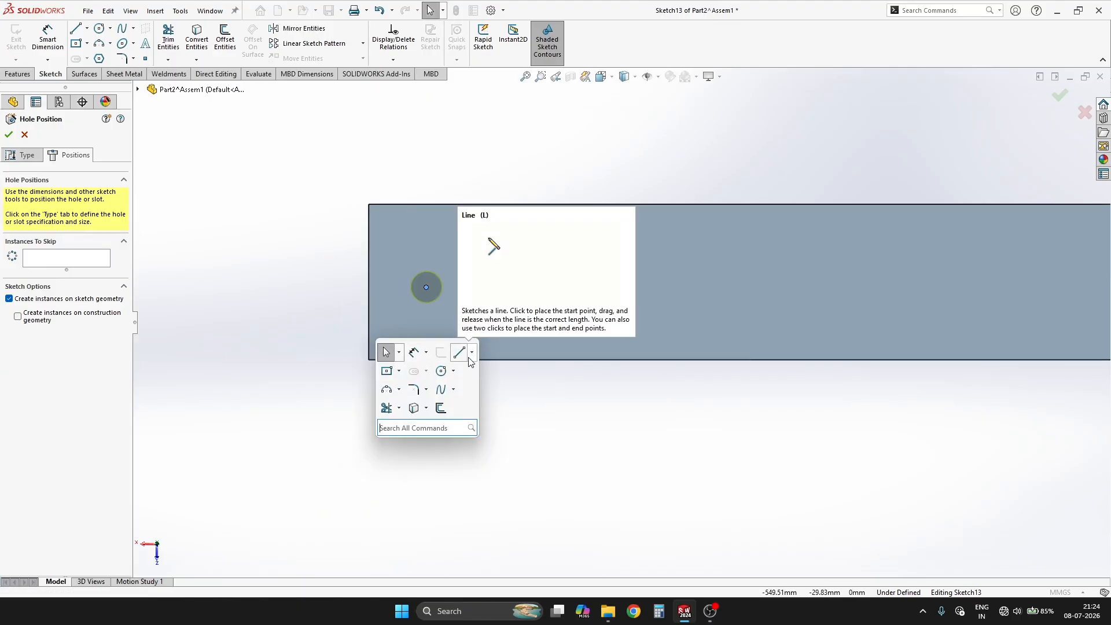
{"action": "left_click", "coordinate": [471, 353]}
{"action": "left_click", "coordinate": [480, 382]}
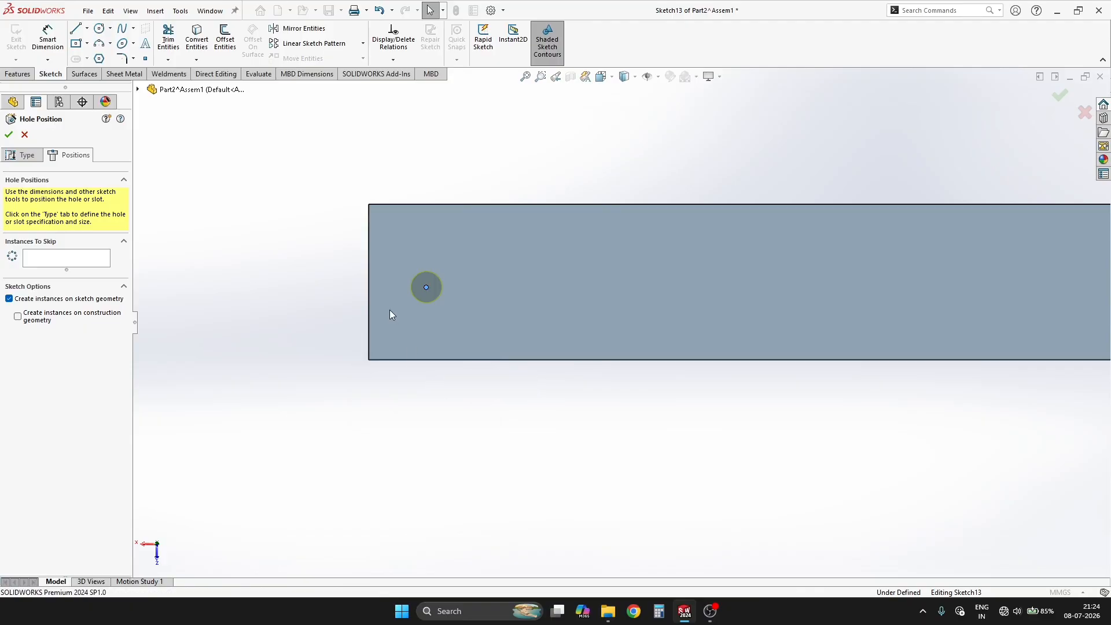
{"action": "left_click", "coordinate": [369, 284]}
{"action": "scroll", "coordinate": [700, 341], "scroll_direction": "up", "scroll_amount": 5}
{"action": "scroll", "coordinate": [798, 332], "scroll_direction": "down", "scroll_amount": 3}
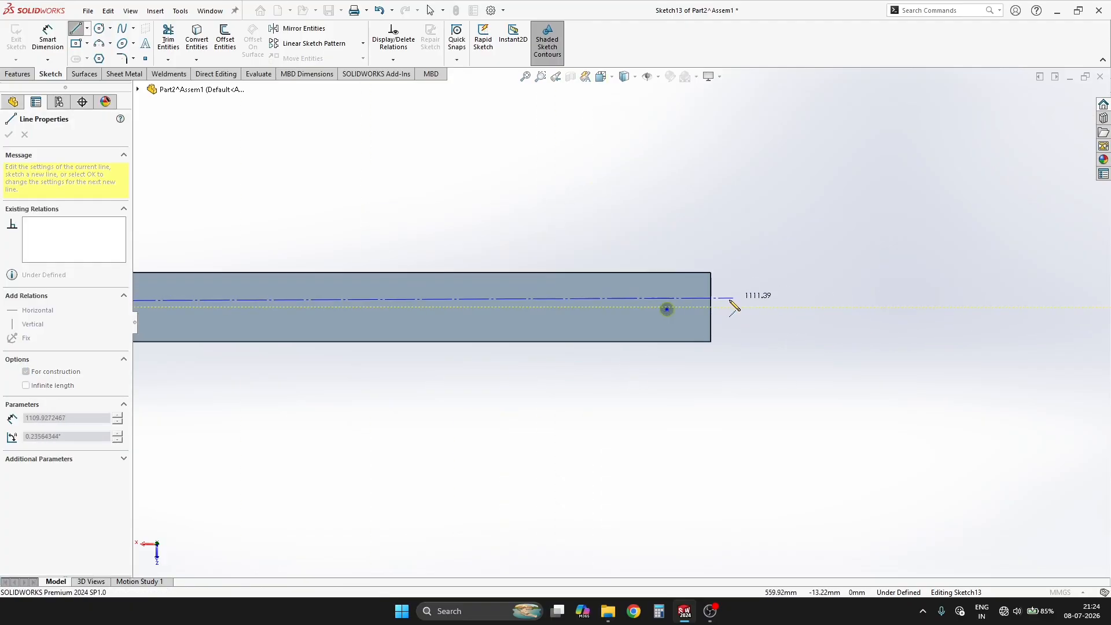
{"action": "left_click", "coordinate": [710, 306]}
{"action": "key", "text": "Escape"}
{"action": "key", "text": "Escape"}
Step: Make the right-hand hole point coincident with the centerline
{"action": "left_click_drag", "start_coordinate": [686, 243], "coordinate": [650, 345]}
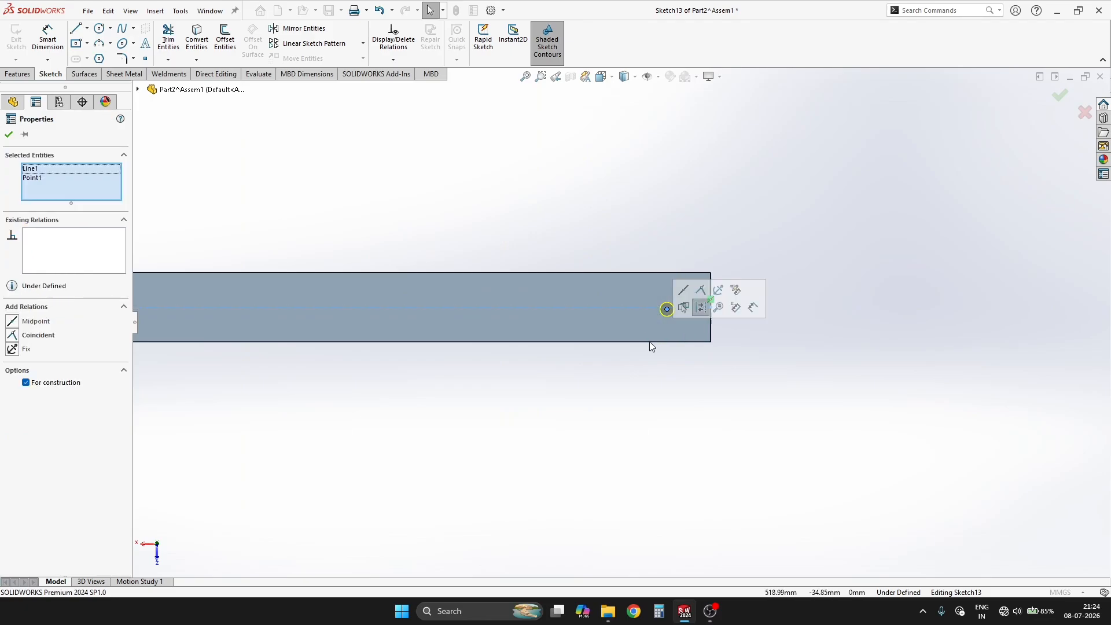
{"action": "left_click", "coordinate": [704, 287]}
{"action": "left_click", "coordinate": [870, 308]}
Step: Dimension the constrained hole point 50 mm from the angle's adjacent short end edge
{"action": "key", "text": "d"}
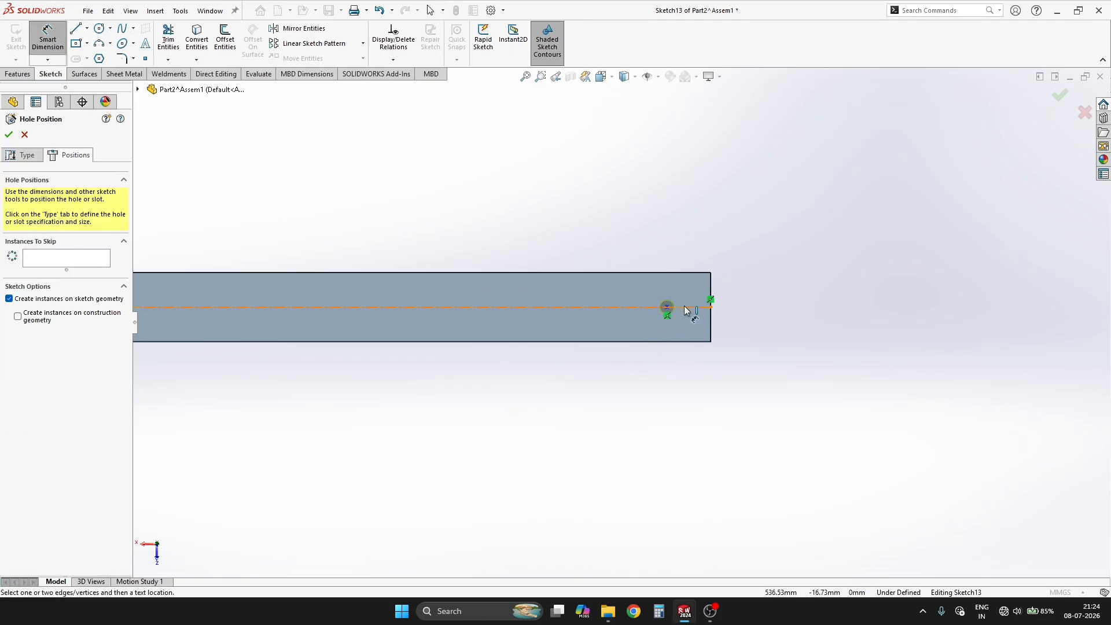
{"action": "left_click", "coordinate": [690, 343]}
{"action": "left_click", "coordinate": [733, 400]}
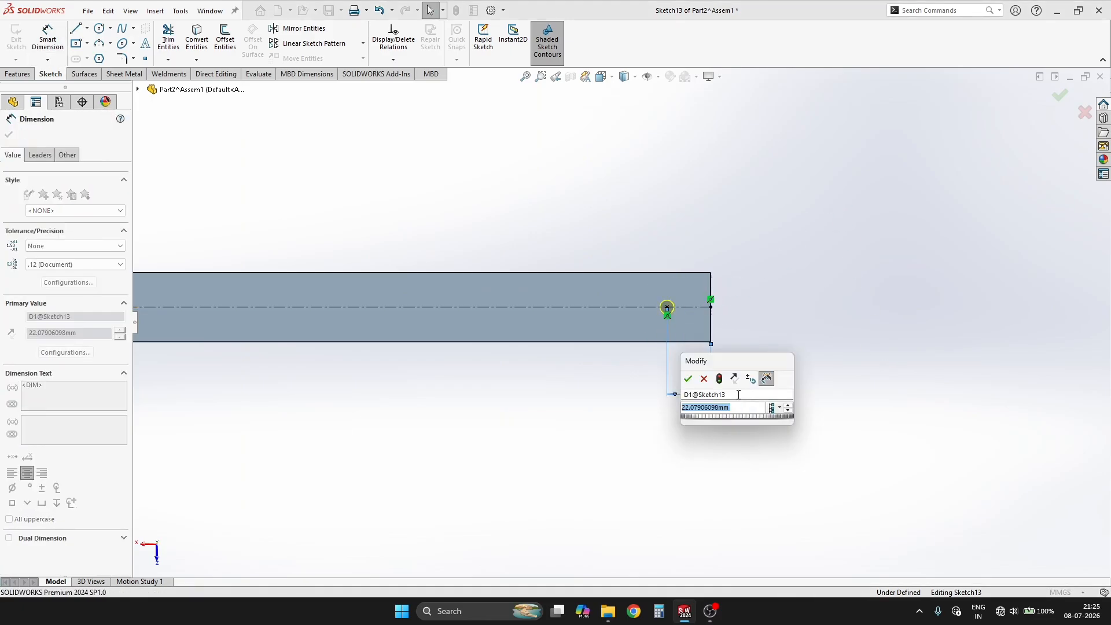
{"action": "key", "text": "Return"}
Step: Place a hole point on the construction centerline near the opposite end of the angle's face
{"action": "scroll", "coordinate": [503, 362], "scroll_direction": "up", "scroll_amount": 11}
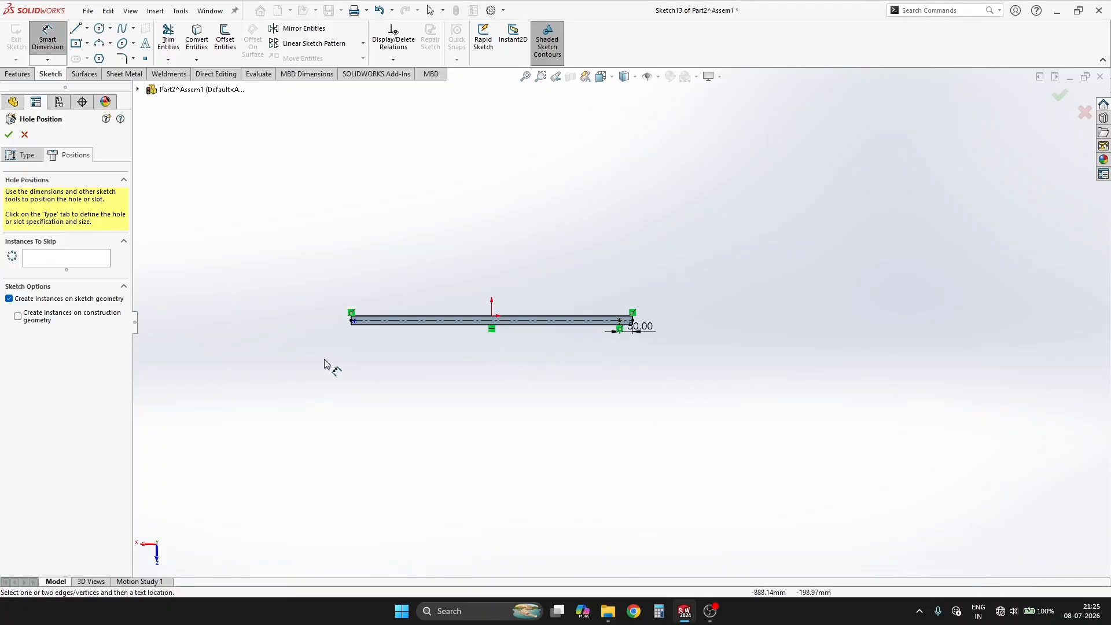
{"action": "scroll", "coordinate": [325, 364], "scroll_direction": "down", "scroll_amount": 5}
{"action": "scroll", "coordinate": [738, 324], "scroll_direction": "up", "scroll_amount": 5}
{"action": "key", "text": "Escape"}
{"action": "left_click_drag", "start_coordinate": [760, 248], "coordinate": [726, 327]}
{"action": "left_click", "coordinate": [752, 287]}
{"action": "left_click", "coordinate": [593, 419]}
{"action": "right_click_drag", "start_coordinate": [593, 419], "coordinate": [607, 370]}
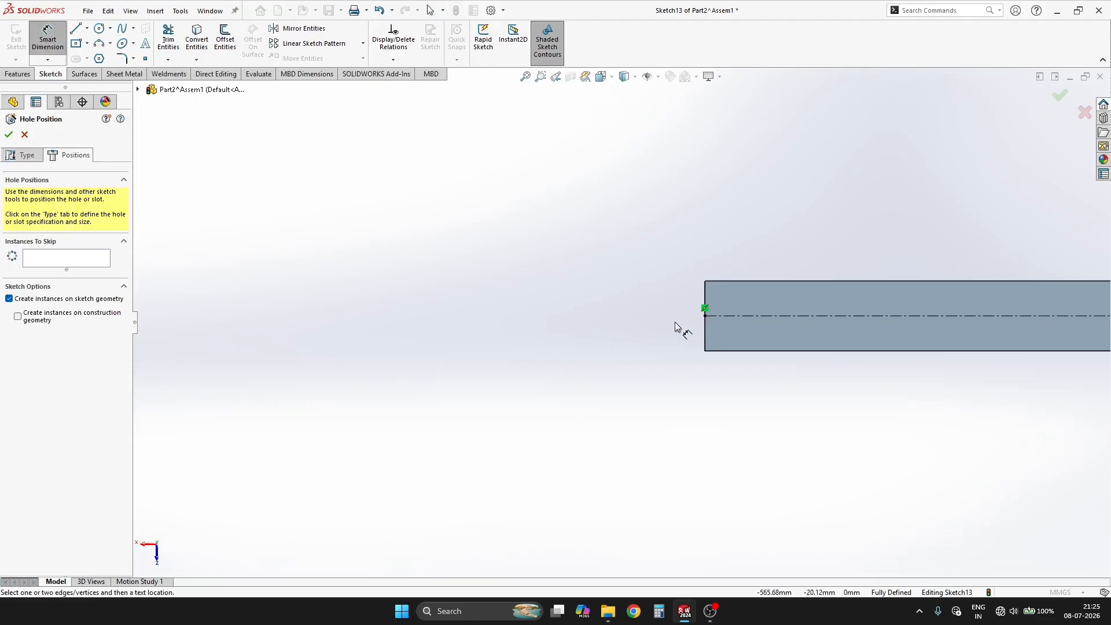
{"action": "key", "text": "Escape"}
{"action": "left_click", "coordinate": [732, 316]}
{"action": "scroll", "coordinate": [758, 315], "scroll_direction": "up", "scroll_amount": 3}
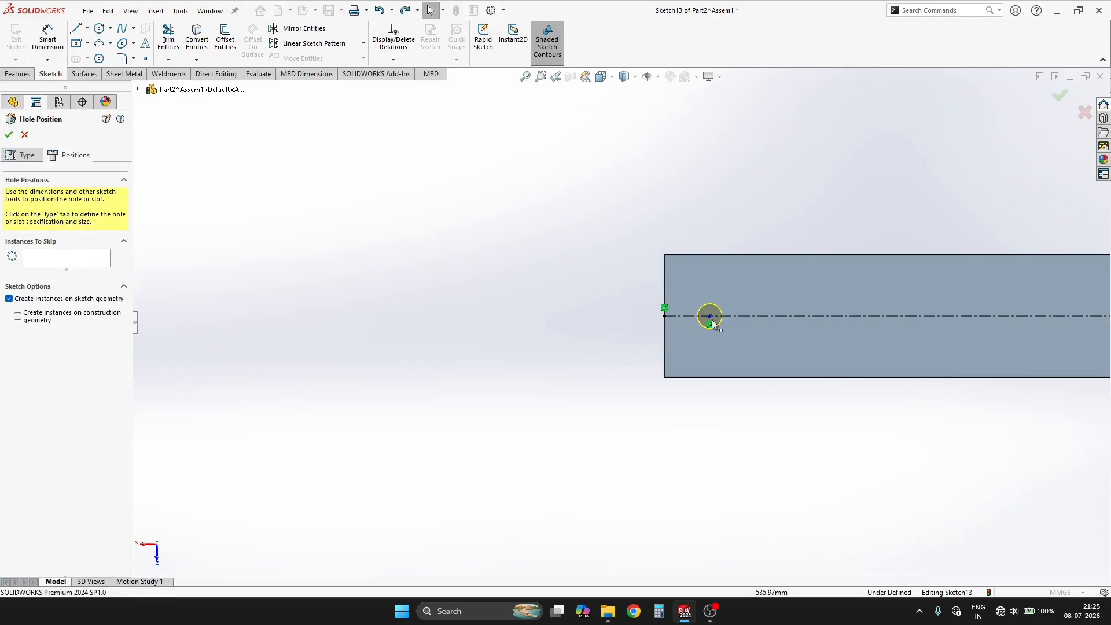
Step: Dimension the new hole point 50 mm from its nearest end edge and complete the hole feature
{"action": "right_click_drag", "start_coordinate": [572, 352], "coordinate": [581, 310]}
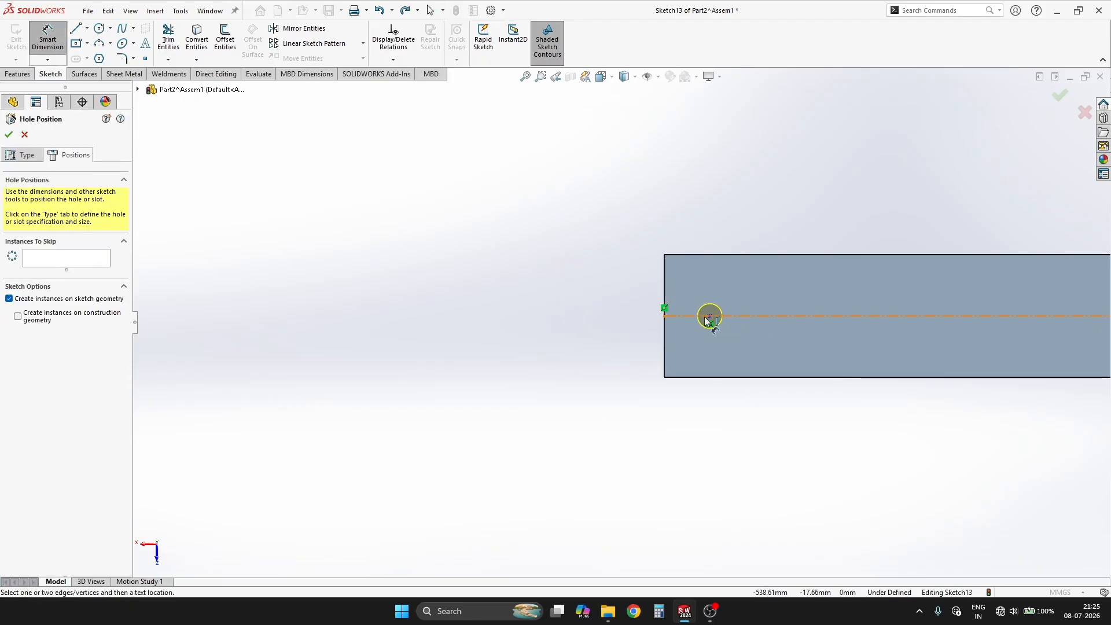
{"action": "left_click", "coordinate": [709, 317]}
{"action": "left_click", "coordinate": [600, 436]}
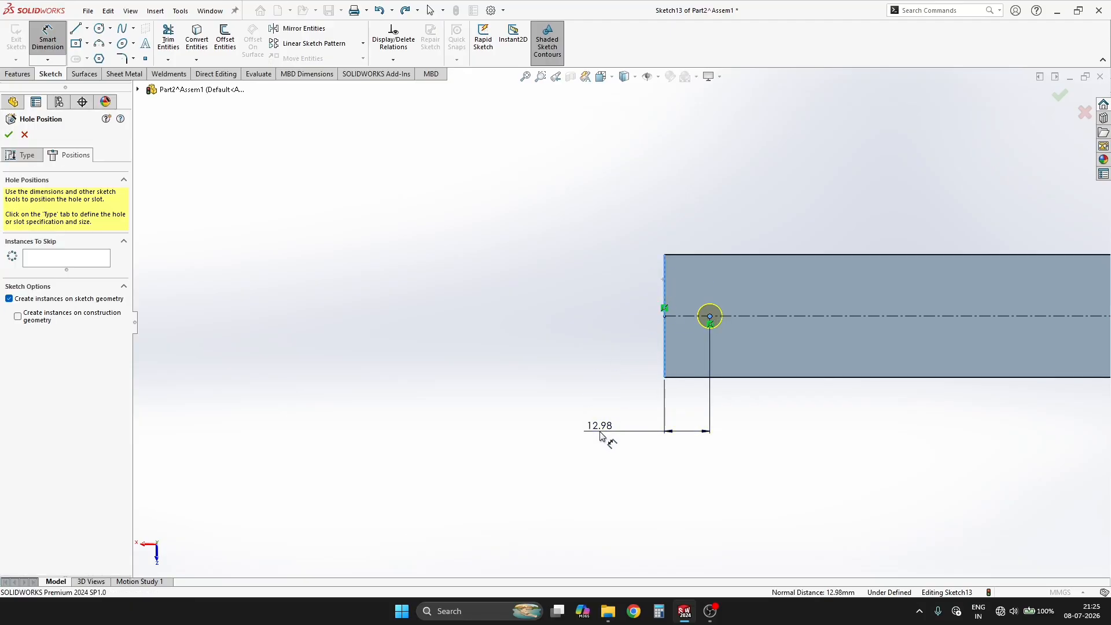
{"action": "type", "text": "50"}
{"action": "key", "text": "Return"}
{"action": "scroll", "coordinate": [695, 332], "scroll_direction": "up", "scroll_amount": 3}
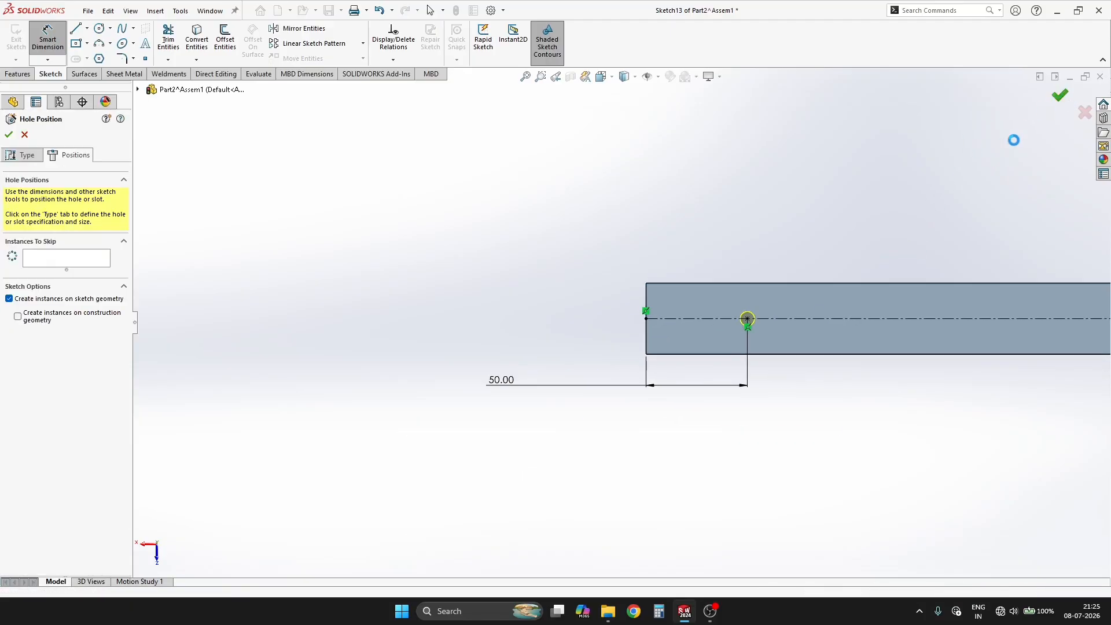
{"action": "middle_click_drag", "start_coordinate": [924, 200], "coordinate": [723, 301]}
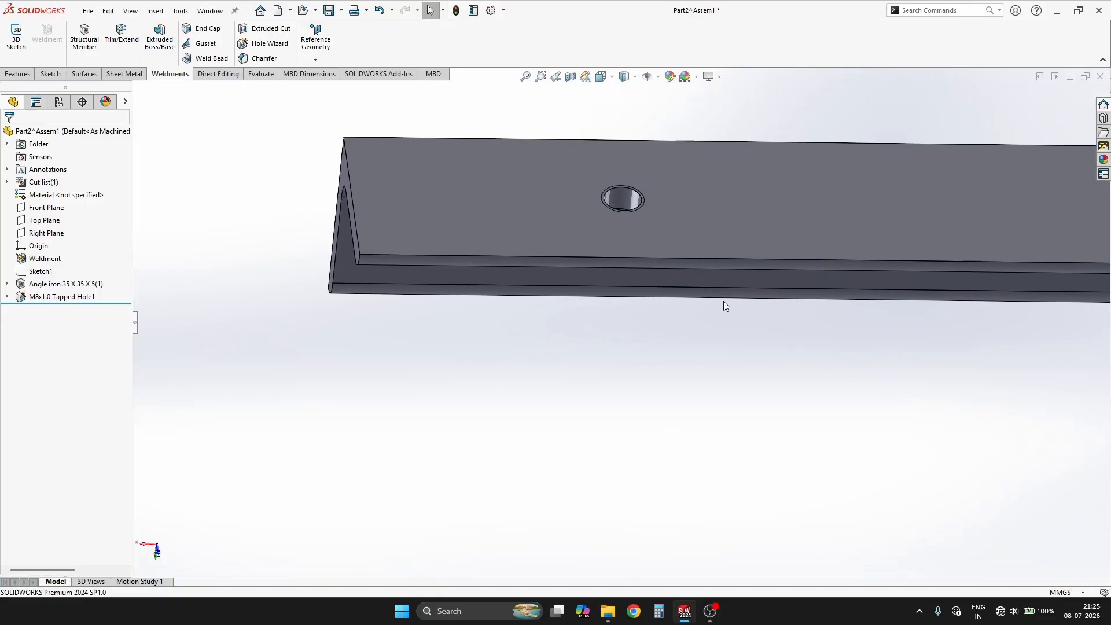
{"action": "scroll", "coordinate": [515, 230], "scroll_direction": "down", "scroll_amount": 5}
{"action": "scroll", "coordinate": [508, 342], "scroll_direction": "up", "scroll_amount": 5}
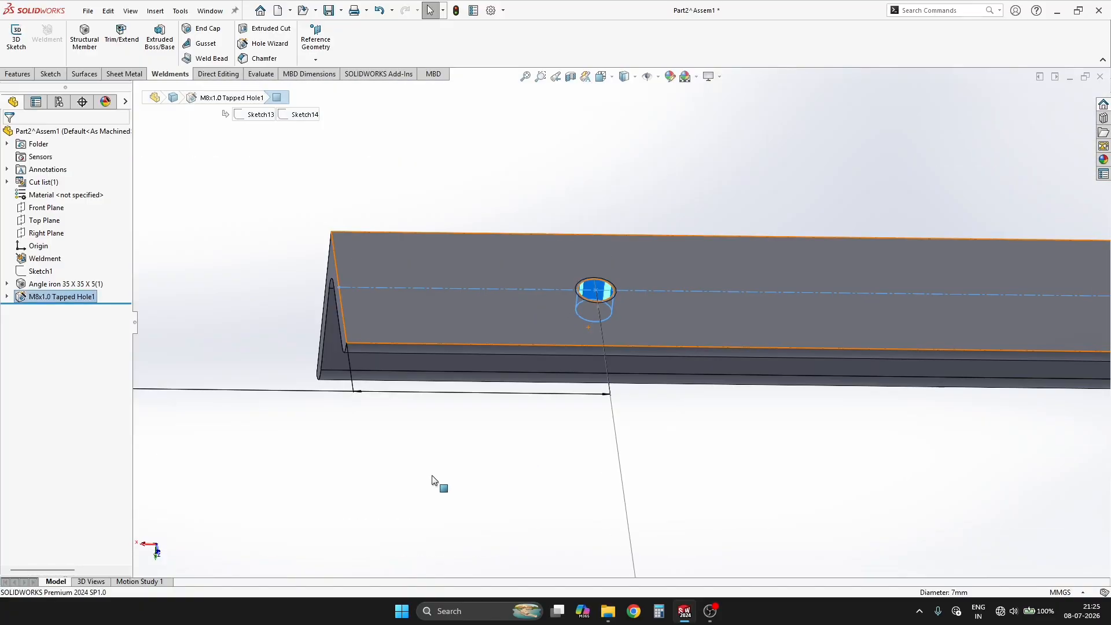
Step: Change the tapped hole feature to a plain hole of type Screw Clearances, size M12 with Normal fit
{"action": "left_click", "coordinate": [40, 297]}
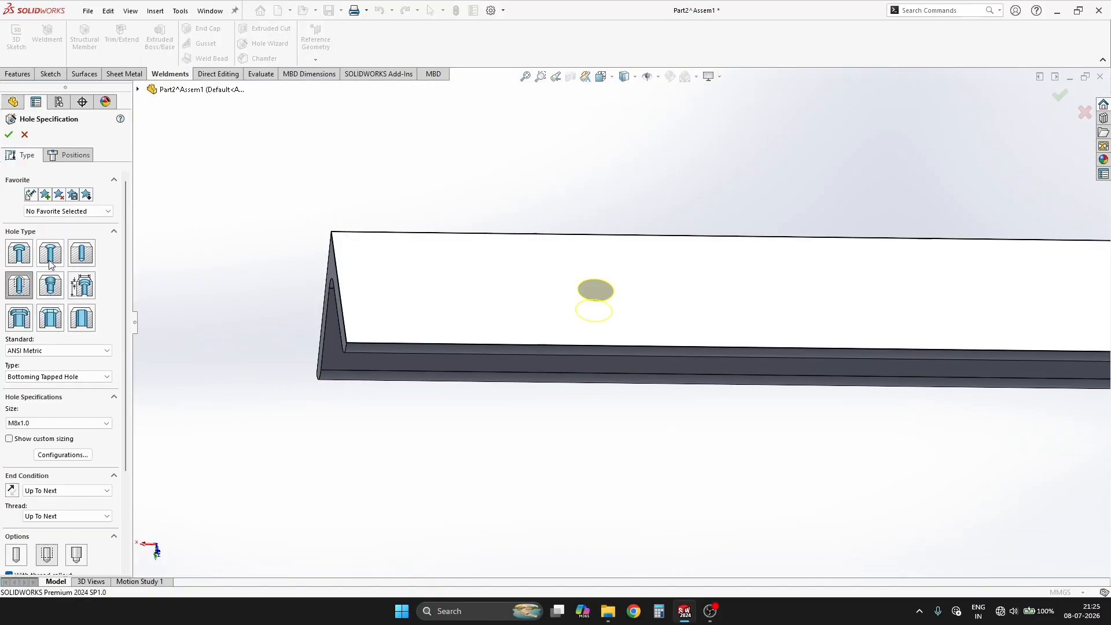
{"action": "left_click", "coordinate": [81, 253]}
{"action": "left_click", "coordinate": [579, 304]}
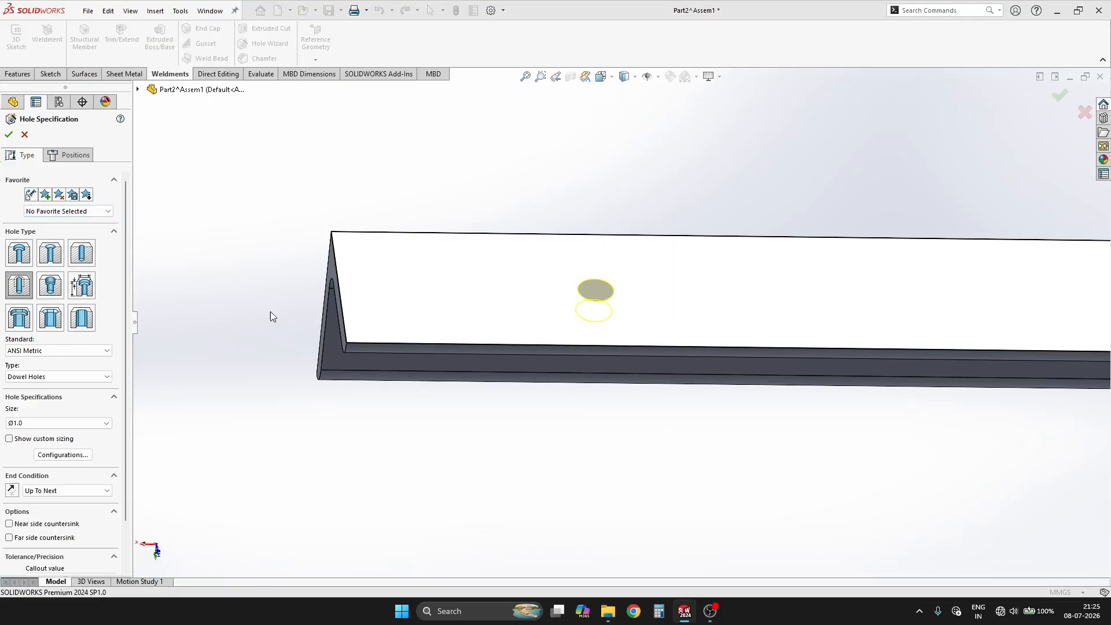
{"action": "left_click", "coordinate": [58, 377]}
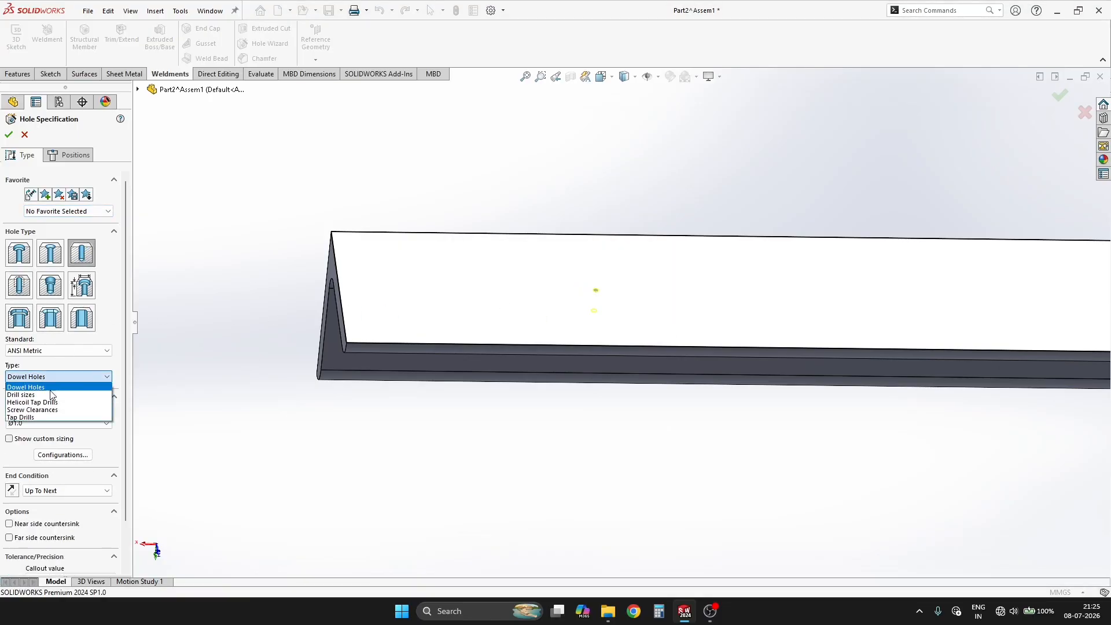
{"action": "left_click", "coordinate": [26, 393]}
{"action": "left_click", "coordinate": [55, 418]}
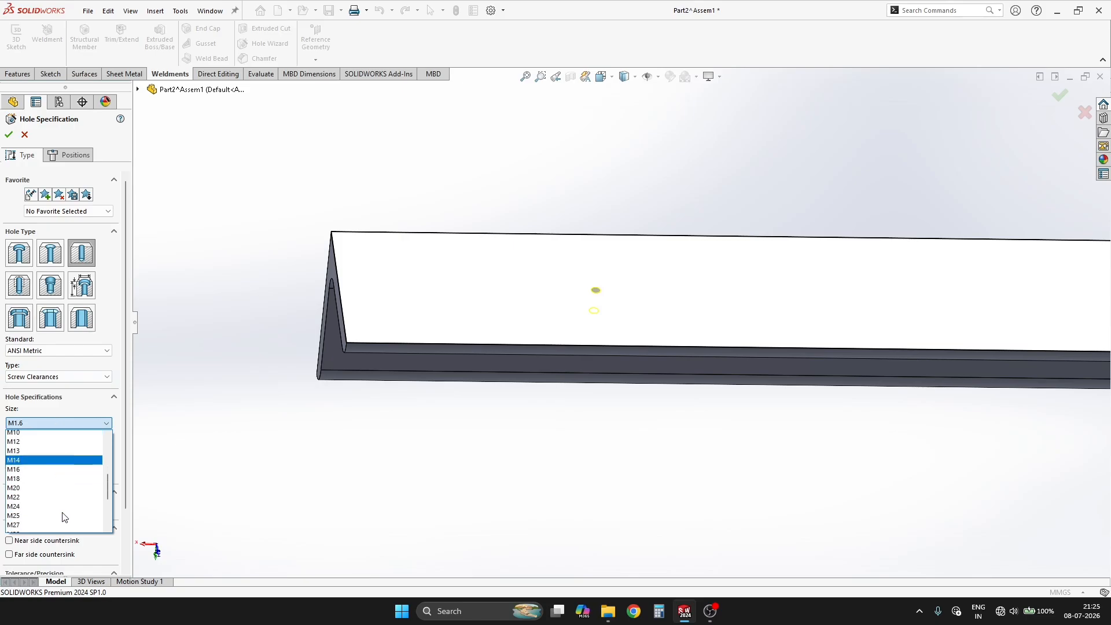
{"action": "left_click", "coordinate": [44, 435]}
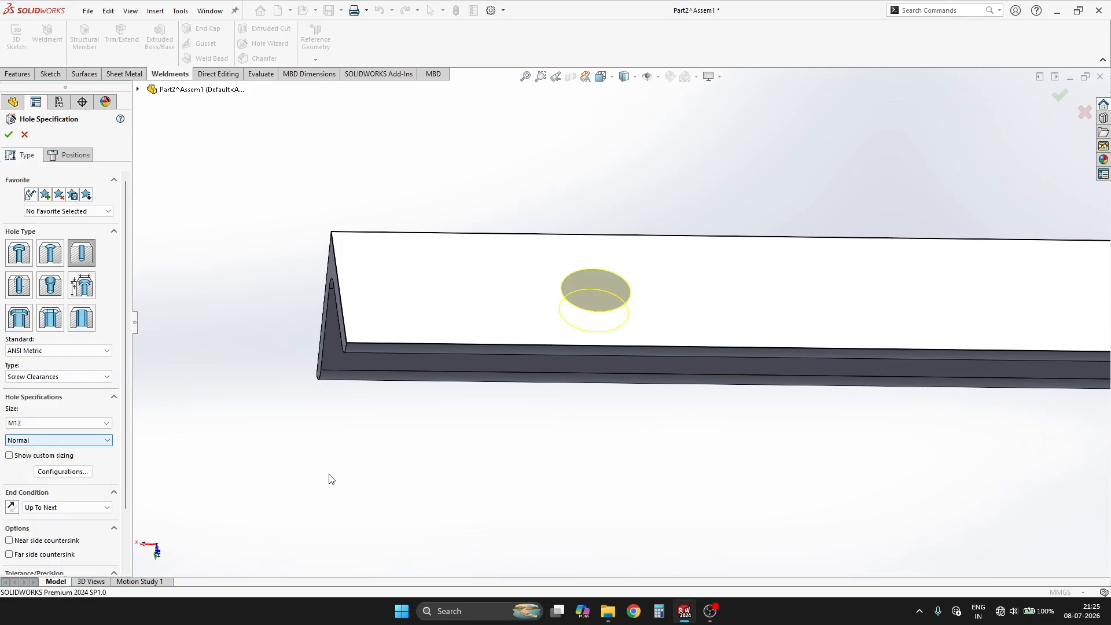
{"action": "scroll", "coordinate": [703, 425], "scroll_direction": "up", "scroll_amount": 2}
{"action": "middle_click_drag", "start_coordinate": [714, 423], "coordinate": [712, 485]}
{"action": "scroll", "coordinate": [712, 486], "scroll_direction": "up", "scroll_amount": 2}
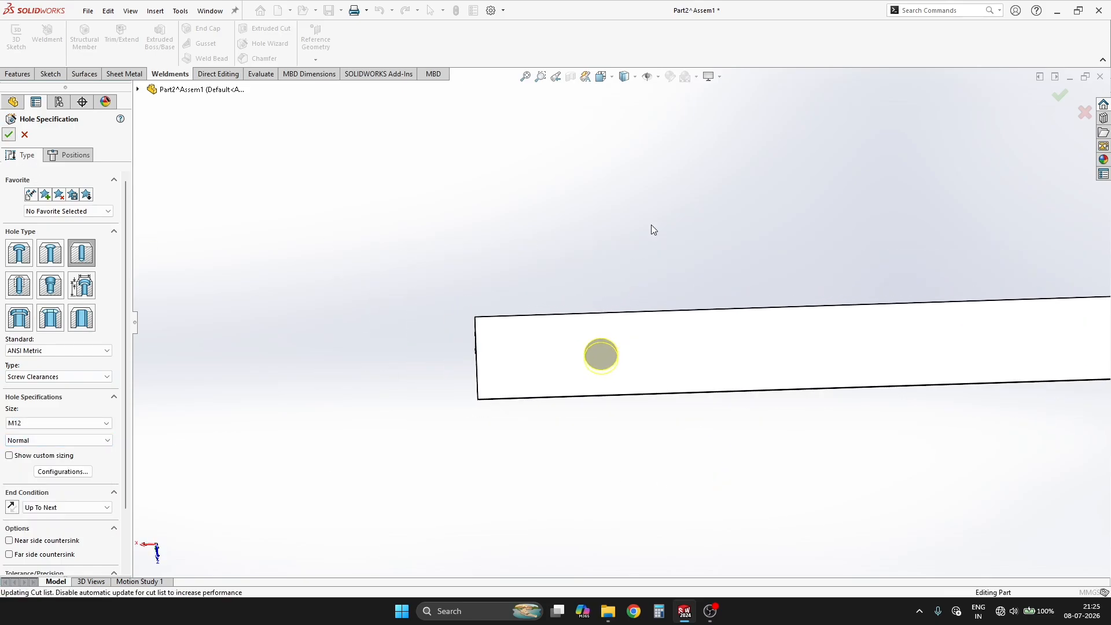
{"action": "scroll", "coordinate": [862, 210], "scroll_direction": "up", "scroll_amount": 4}
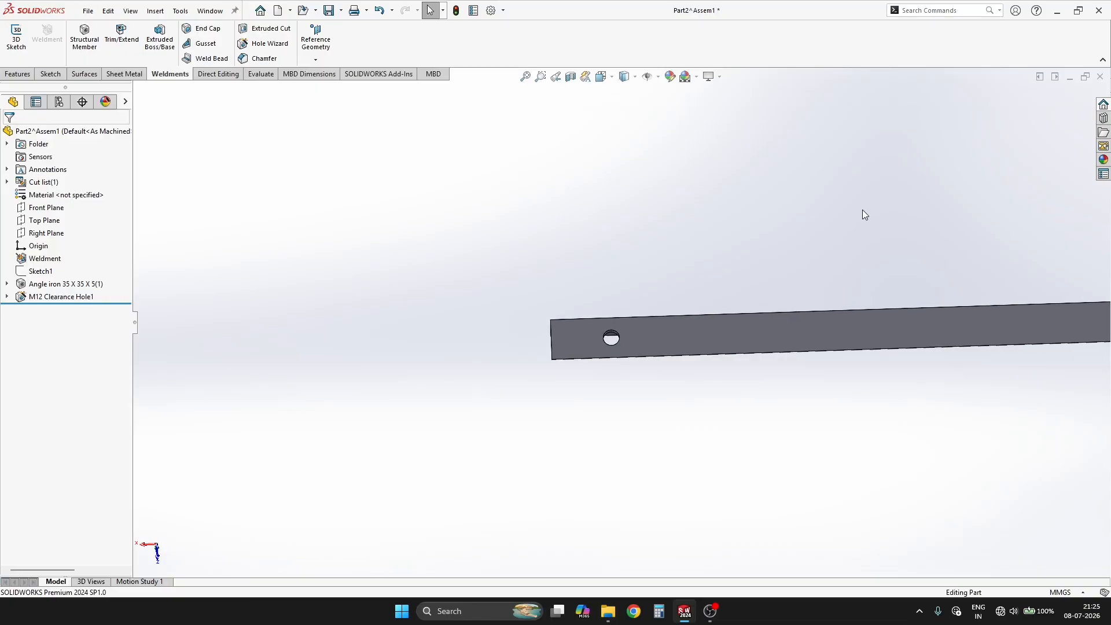
Step: Close the angle iron's part window, return to the assembly and bring its drilled leg into view
{"action": "left_click", "coordinate": [1101, 77]}
{"action": "left_click", "coordinate": [531, 302]}
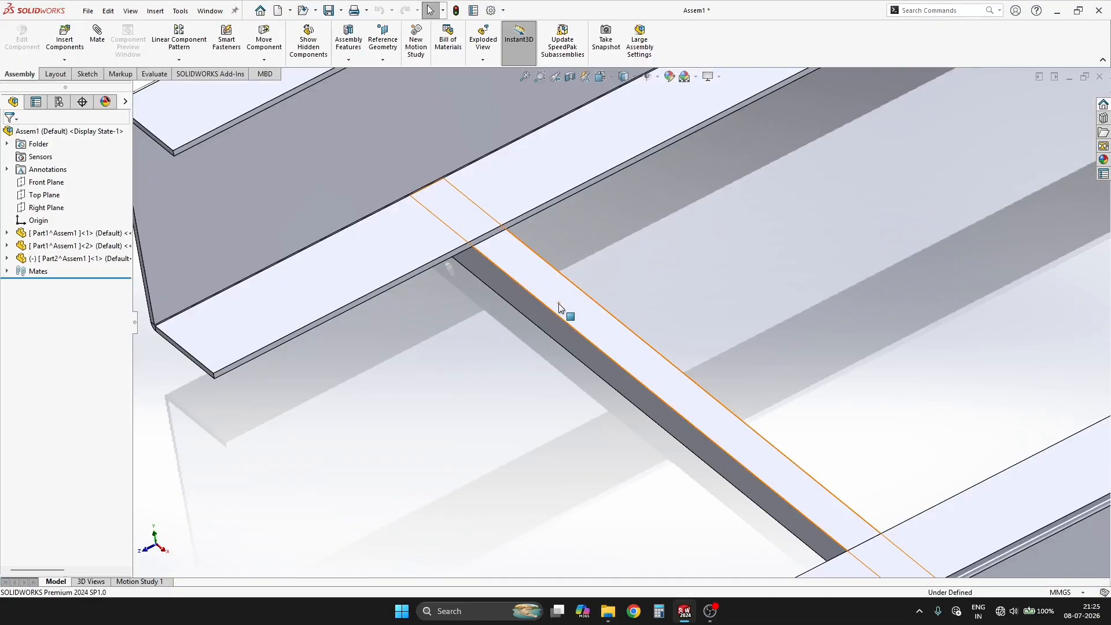
{"action": "middle_click_drag", "start_coordinate": [558, 303], "coordinate": [628, 287]}
{"action": "scroll", "coordinate": [946, 379], "scroll_direction": "down", "scroll_amount": 6}
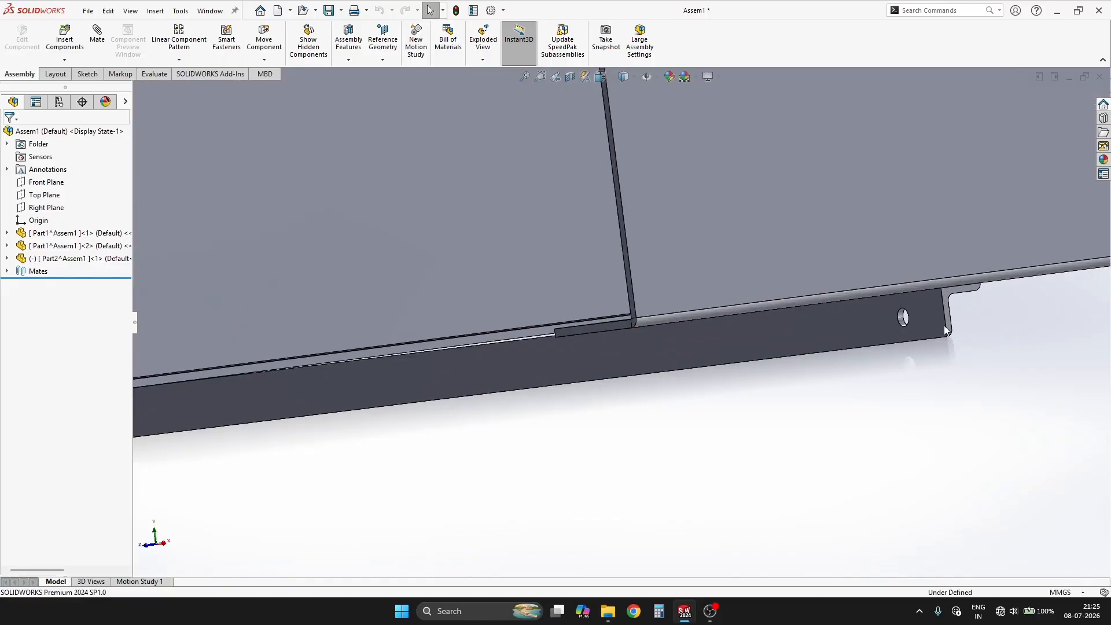
{"action": "scroll", "coordinate": [821, 303], "scroll_direction": "up", "scroll_amount": 1}
{"action": "middle_click_drag", "start_coordinate": [787, 295], "coordinate": [819, 314]}
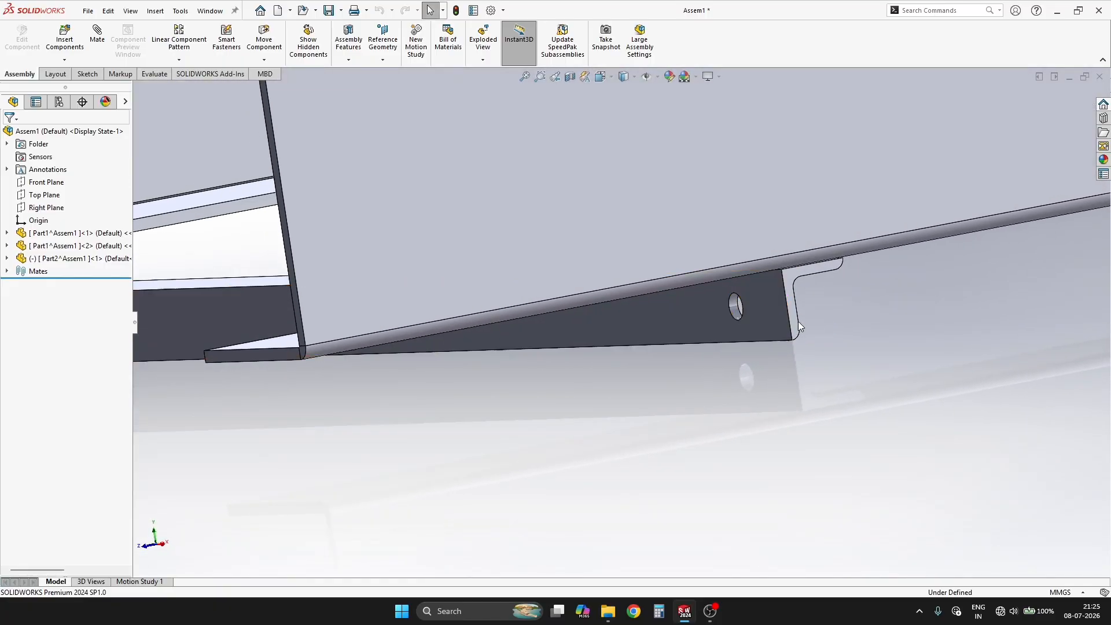
{"action": "scroll", "coordinate": [730, 314], "scroll_direction": "down", "scroll_amount": 3}
{"action": "middle_click_drag", "start_coordinate": [726, 327], "coordinate": [703, 312]}
{"action": "scroll", "coordinate": [692, 318], "scroll_direction": "down", "scroll_amount": 5}
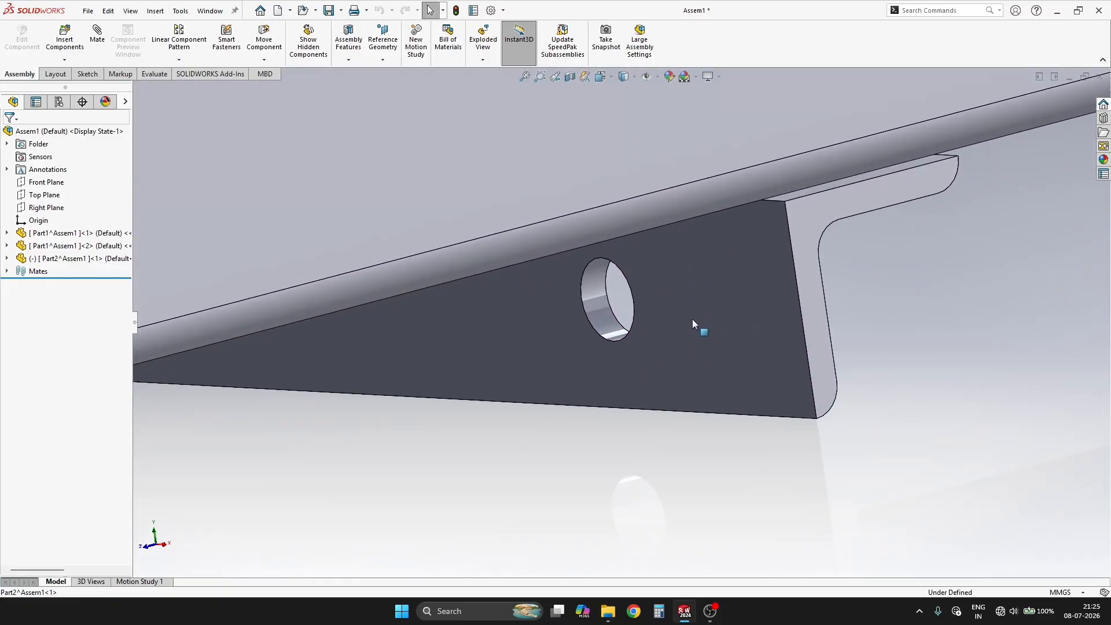
Step: Delete the width mate and the last coincident mate that hold the angle iron to the channels
{"action": "left_click", "coordinate": [7, 271]}
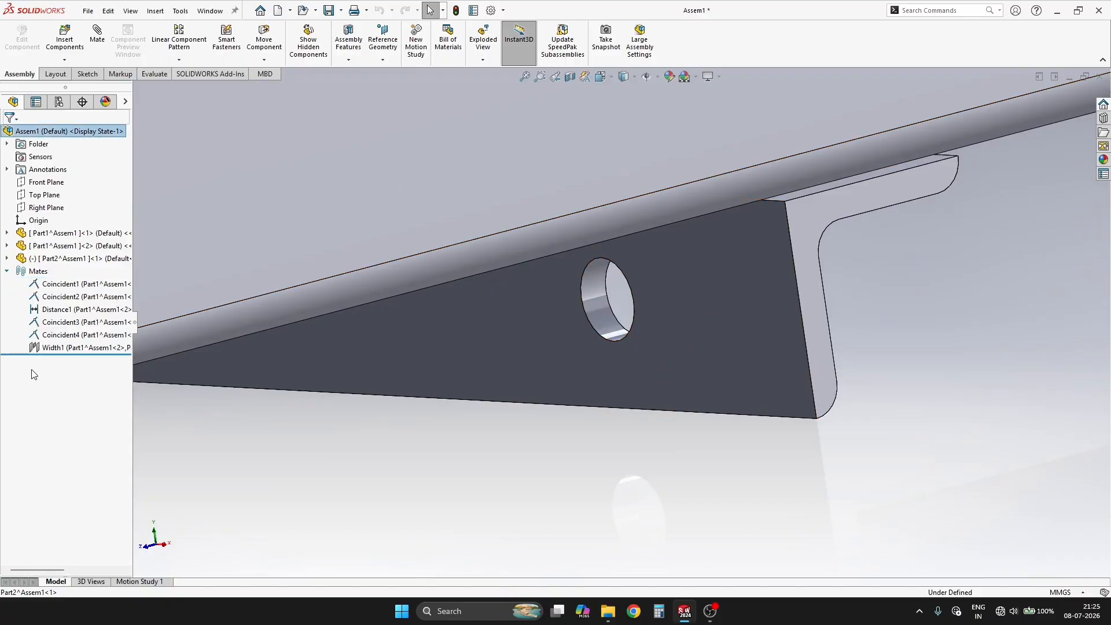
{"action": "left_click", "coordinate": [66, 337]}
{"action": "key", "text": "Delete"}
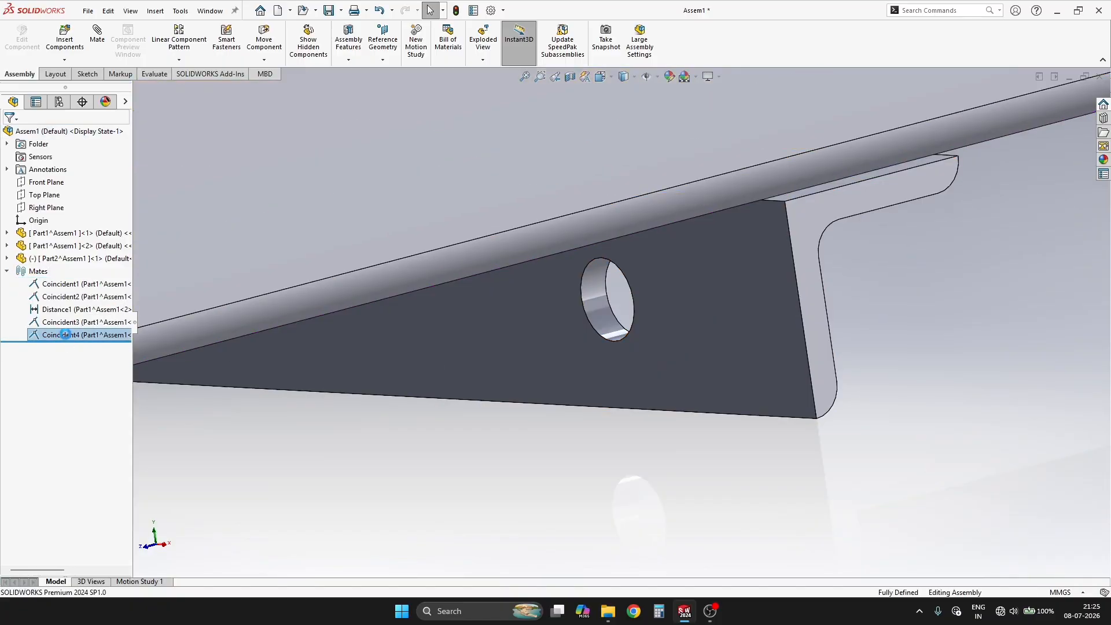
Step: Move and rotate the freed angle iron so its drilled leg turns up towards the channel's lower flange
{"action": "scroll", "coordinate": [666, 342], "scroll_direction": "up", "scroll_amount": 3}
{"action": "left_click_drag", "start_coordinate": [668, 342], "coordinate": [584, 317]}
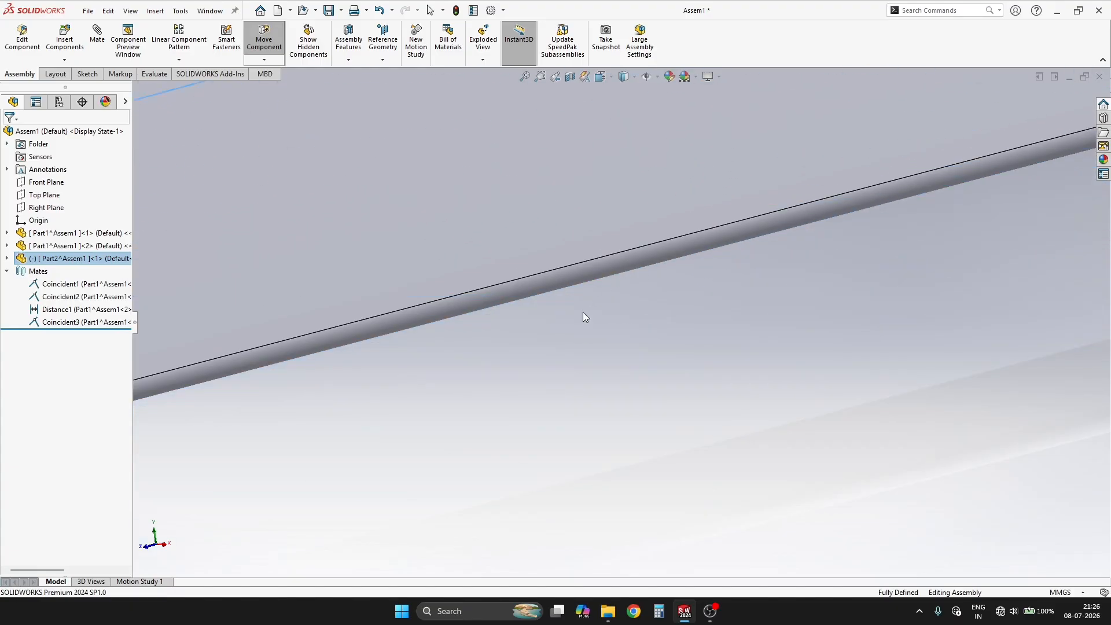
{"action": "left_click_drag", "start_coordinate": [645, 382], "coordinate": [648, 325]}
{"action": "scroll", "coordinate": [646, 327], "scroll_direction": "up", "scroll_amount": 4}
{"action": "left_click", "coordinate": [616, 353]}
{"action": "scroll", "coordinate": [541, 354], "scroll_direction": "down", "scroll_amount": 5}
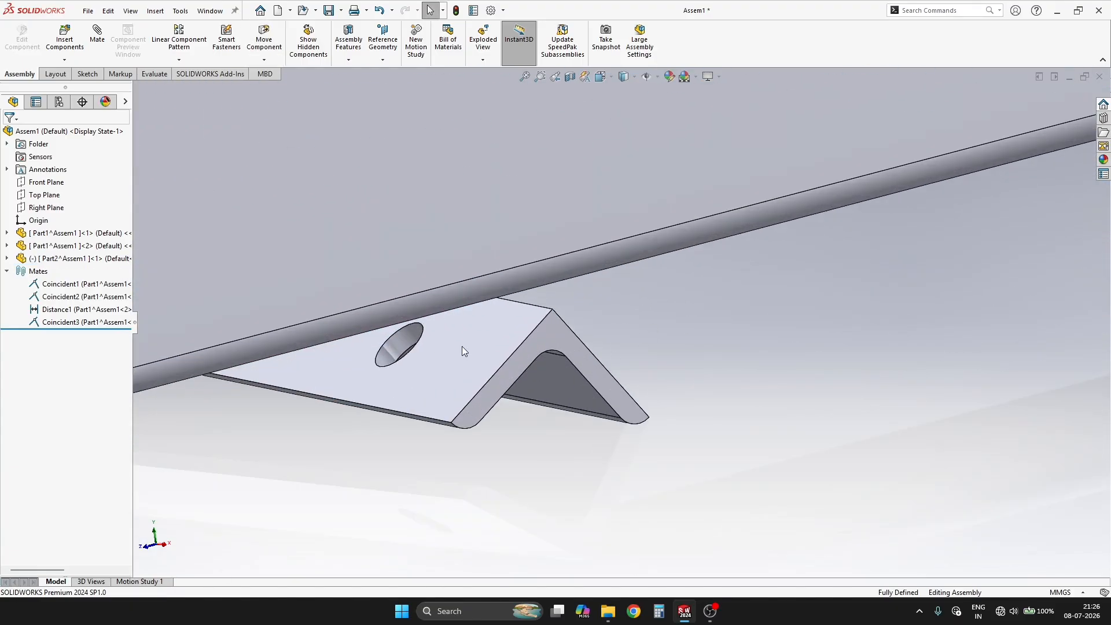
Step: Mate the outer face of the angle's drilled leg coincident with the underside of the channel's lower flange
{"action": "left_click", "coordinate": [461, 347]}
{"action": "scroll", "coordinate": [717, 327], "scroll_direction": "up", "scroll_amount": 2}
{"action": "middle_click_drag", "start_coordinate": [717, 327], "coordinate": [679, 298]}
{"action": "left_click", "coordinate": [678, 297], "text": "ctrl"}
{"action": "left_click", "coordinate": [712, 289]}
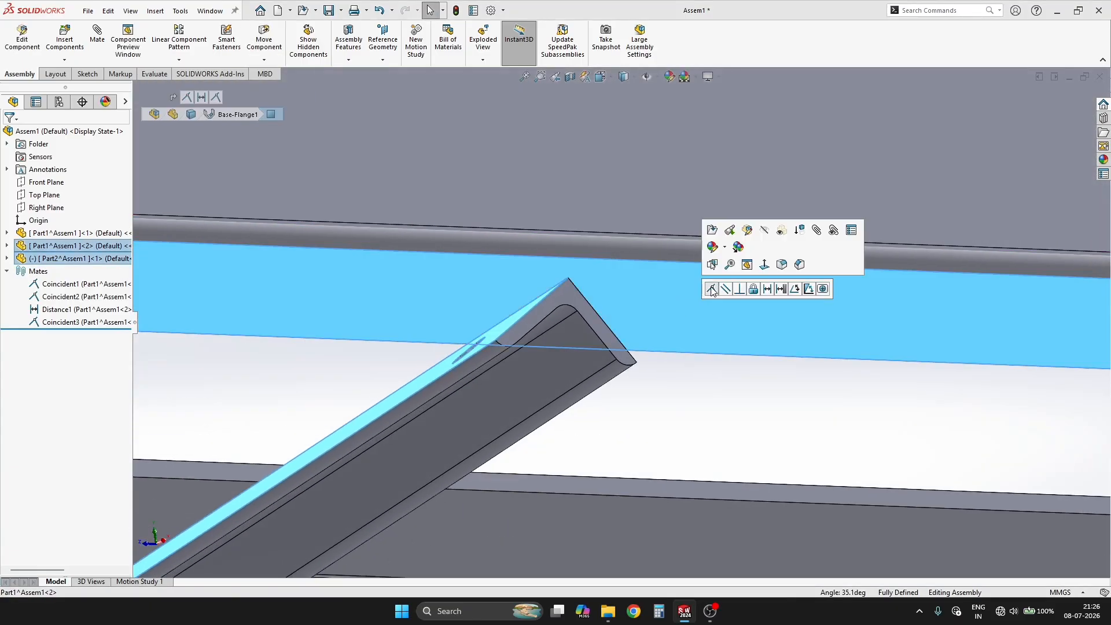
Step: Add a width mate centering the angle iron's two end faces between the outer web faces of both channels
{"action": "middle_click_drag", "start_coordinate": [594, 317], "coordinate": [628, 351]}
{"action": "scroll", "coordinate": [589, 288], "scroll_direction": "down", "scroll_amount": 5}
{"action": "left_click", "coordinate": [600, 283]}
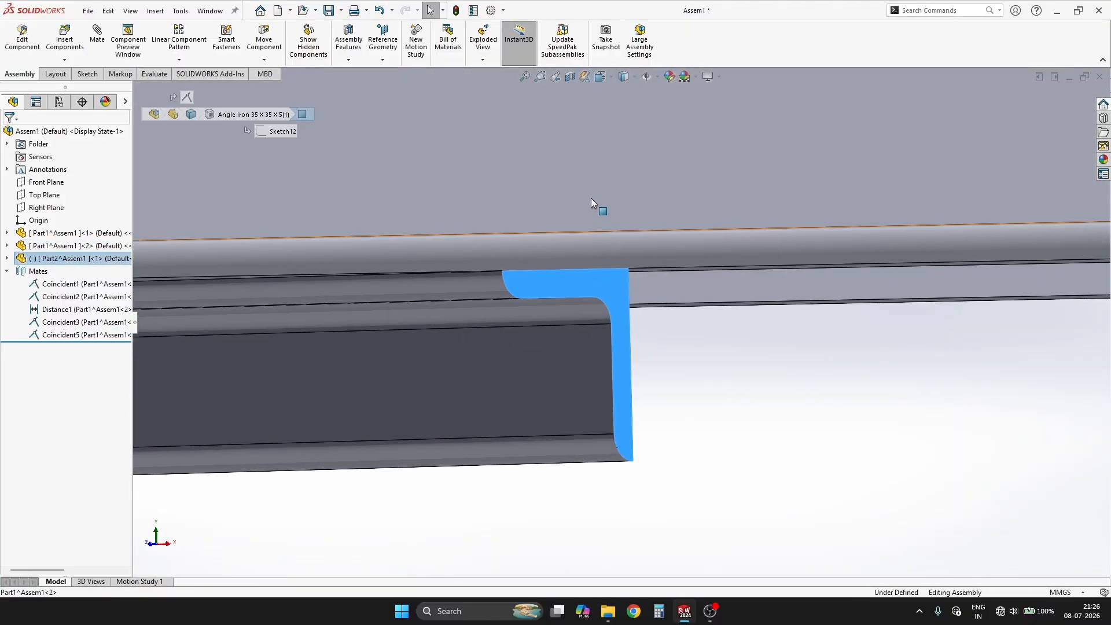
{"action": "left_click", "coordinate": [591, 198], "text": "ctrl"}
{"action": "scroll", "coordinate": [567, 260], "scroll_direction": "up", "scroll_amount": 10}
{"action": "middle_click_drag", "start_coordinate": [549, 279], "coordinate": [266, 342]}
{"action": "scroll", "coordinate": [266, 342], "scroll_direction": "down", "scroll_amount": 4}
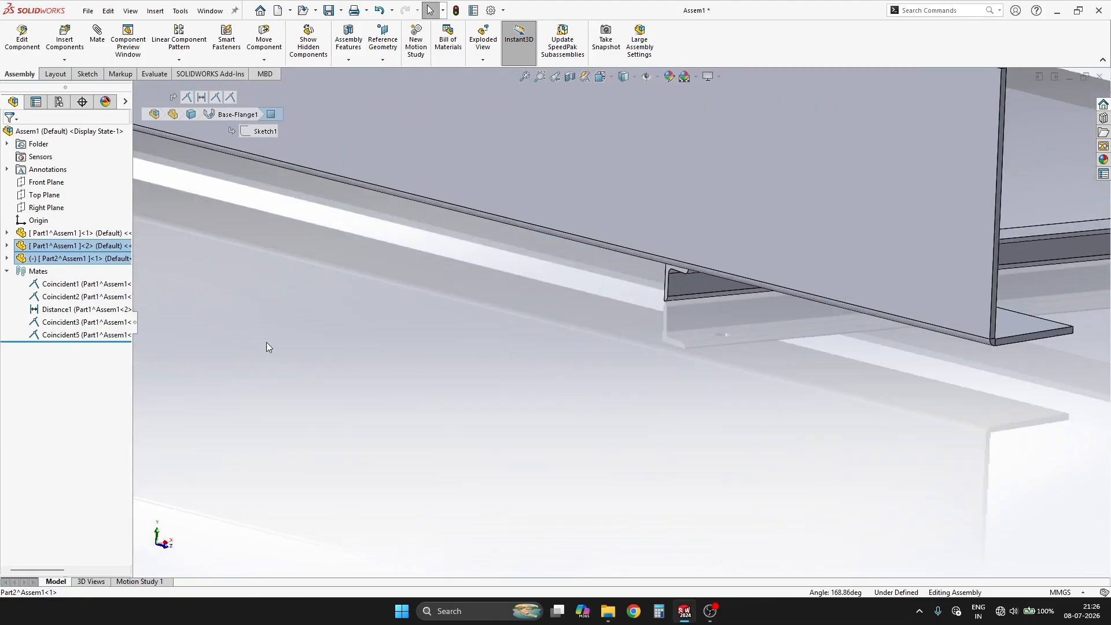
{"action": "scroll", "coordinate": [613, 287], "scroll_direction": "down", "scroll_amount": 3}
{"action": "scroll", "coordinate": [775, 251], "scroll_direction": "down", "scroll_amount": 5}
{"action": "left_click", "coordinate": [659, 245], "text": "ctrl"}
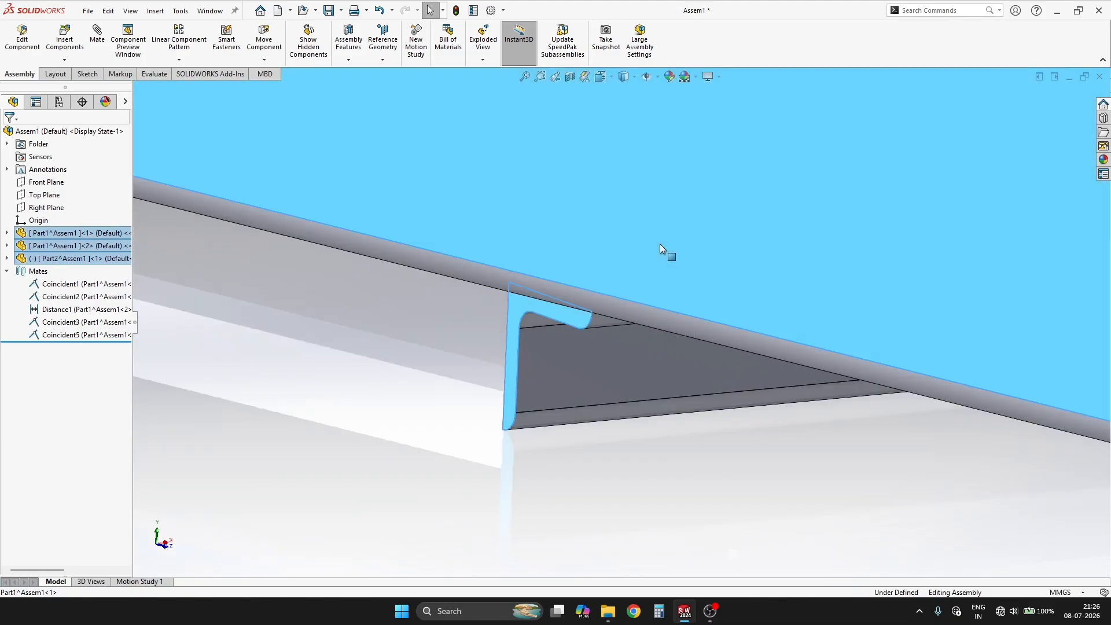
{"action": "left_click", "coordinate": [692, 234]}
{"action": "right_click", "coordinate": [690, 235]}
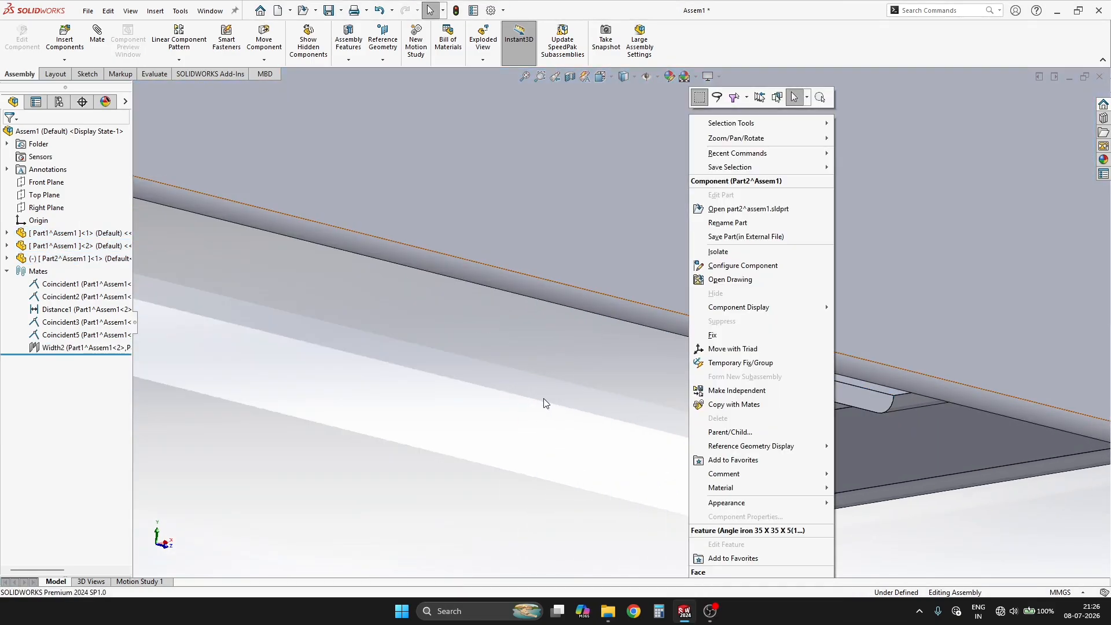
{"action": "left_click", "coordinate": [543, 398]}
Step: Start editing the C-channel at the angle iron's far end in the context of the assembly
{"action": "scroll", "coordinate": [741, 382], "scroll_direction": "up", "scroll_amount": 5}
{"action": "middle_click_drag", "start_coordinate": [741, 383], "coordinate": [770, 372]}
{"action": "scroll", "coordinate": [775, 365], "scroll_direction": "up", "scroll_amount": 8}
{"action": "scroll", "coordinate": [855, 234], "scroll_direction": "down", "scroll_amount": 4}
{"action": "scroll", "coordinate": [652, 354], "scroll_direction": "up", "scroll_amount": 3}
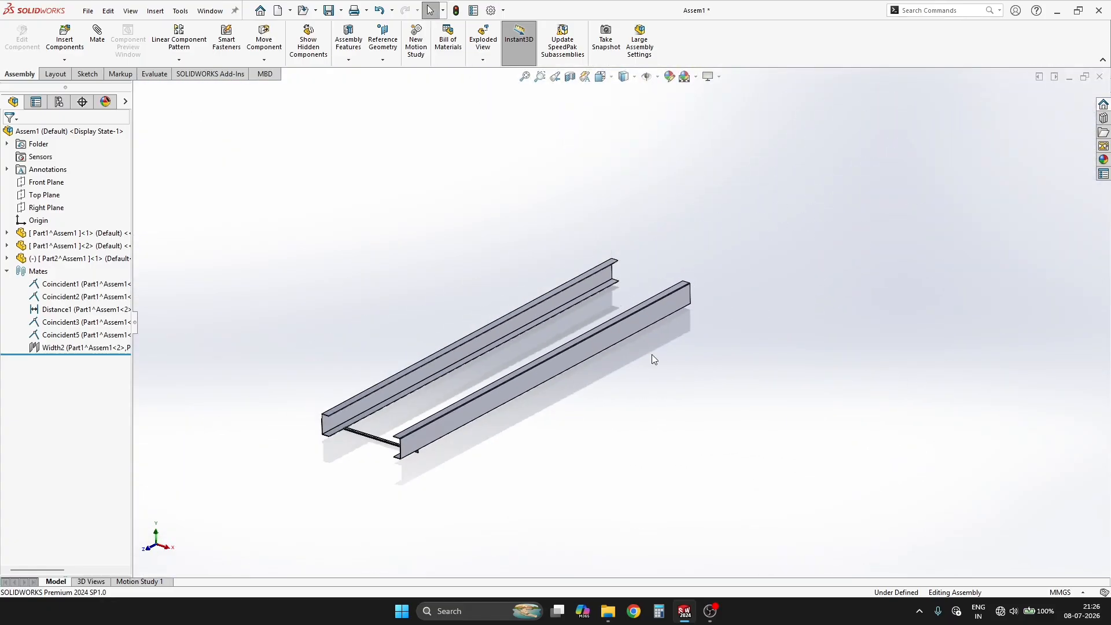
{"action": "scroll", "coordinate": [335, 414], "scroll_direction": "down", "scroll_amount": 4}
{"action": "scroll", "coordinate": [435, 387], "scroll_direction": "up", "scroll_amount": 3}
{"action": "middle_click_drag", "start_coordinate": [435, 388], "coordinate": [425, 439]}
{"action": "scroll", "coordinate": [595, 393], "scroll_direction": "down", "scroll_amount": 8}
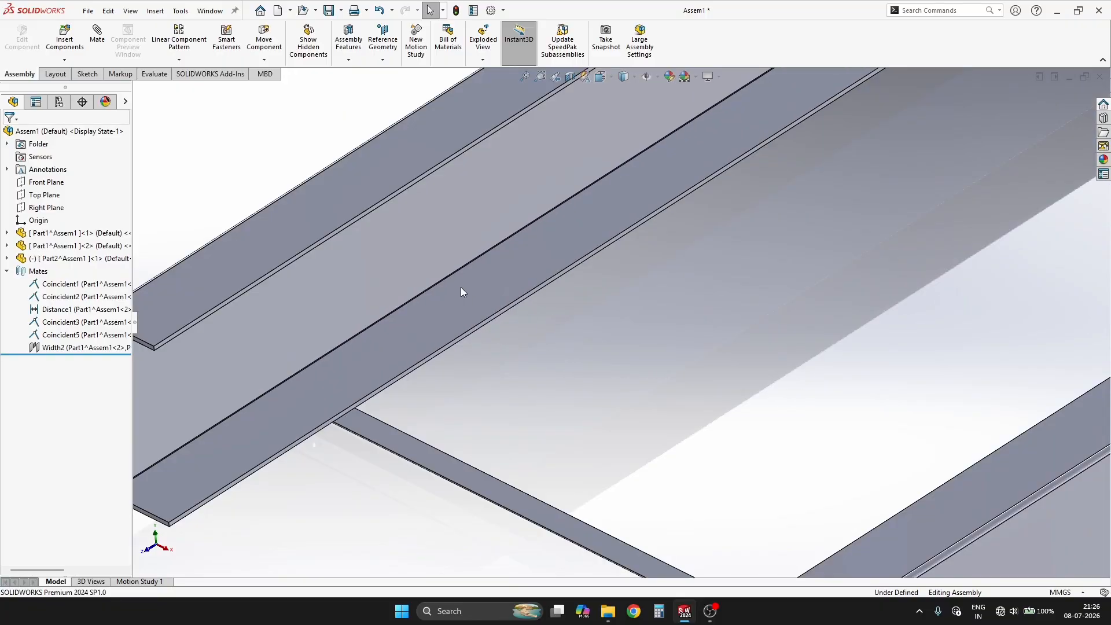
{"action": "left_click", "coordinate": [461, 288]}
{"action": "left_click", "coordinate": [547, 224]}
Step: Start a Hole Wizard feature on the inner face of the channel's lower flange and place a hole point near the angle iron
{"action": "scroll", "coordinate": [539, 373], "scroll_direction": "up", "scroll_amount": 3}
{"action": "key", "text": "s"}
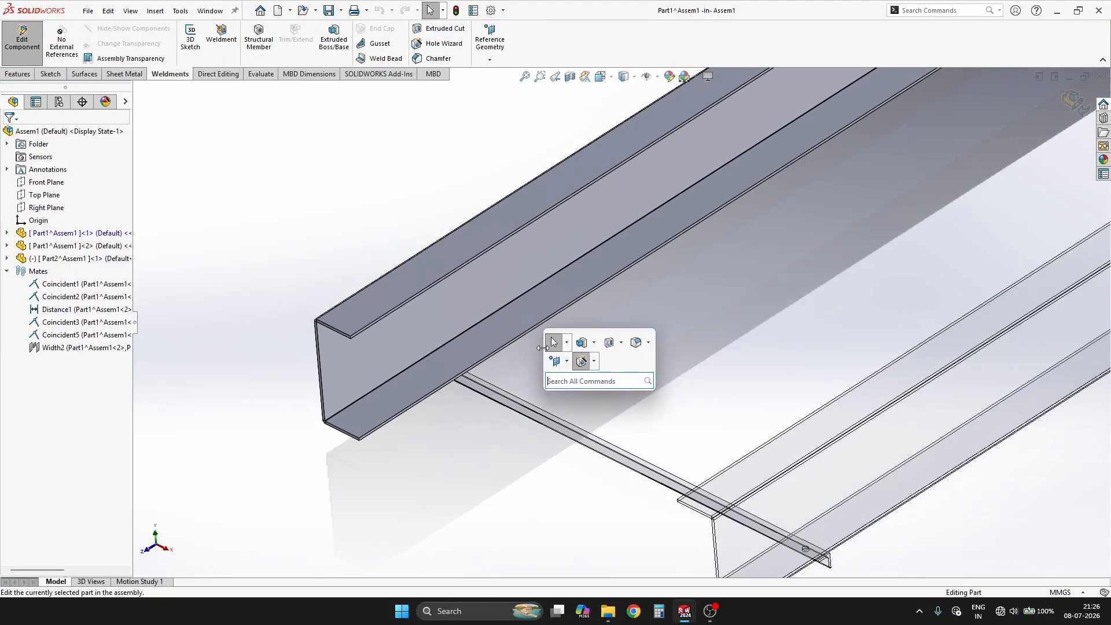
{"action": "left_click", "coordinate": [580, 360]}
{"action": "left_click", "coordinate": [75, 158]}
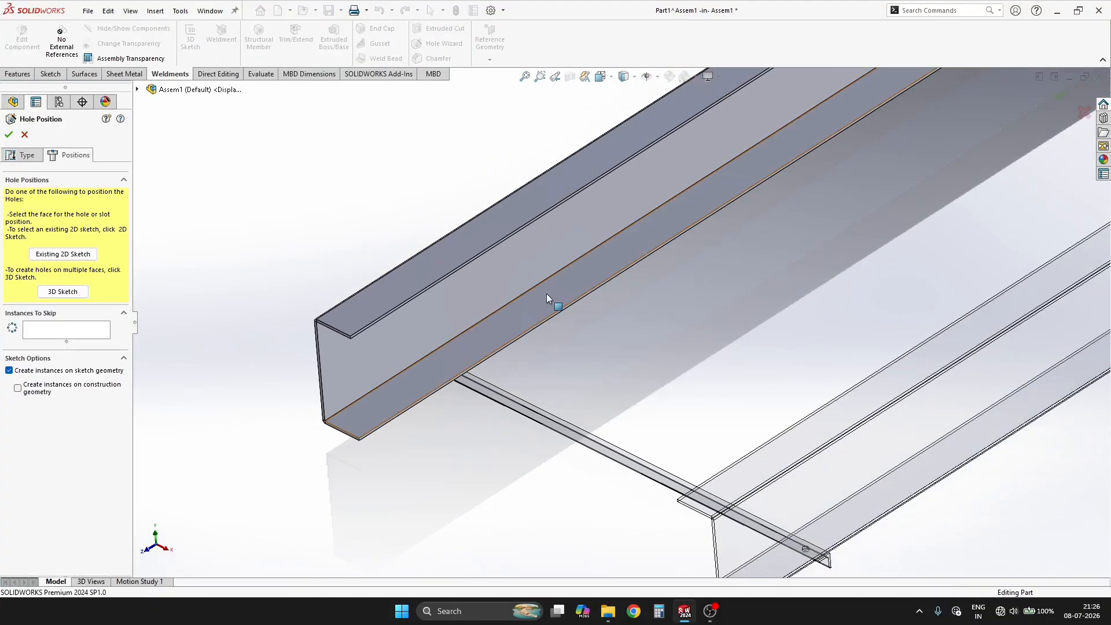
{"action": "left_click", "coordinate": [546, 294]}
{"action": "middle_click_drag", "start_coordinate": [709, 320], "coordinate": [657, 260]}
{"action": "scroll", "coordinate": [377, 362], "scroll_direction": "down", "scroll_amount": 10}
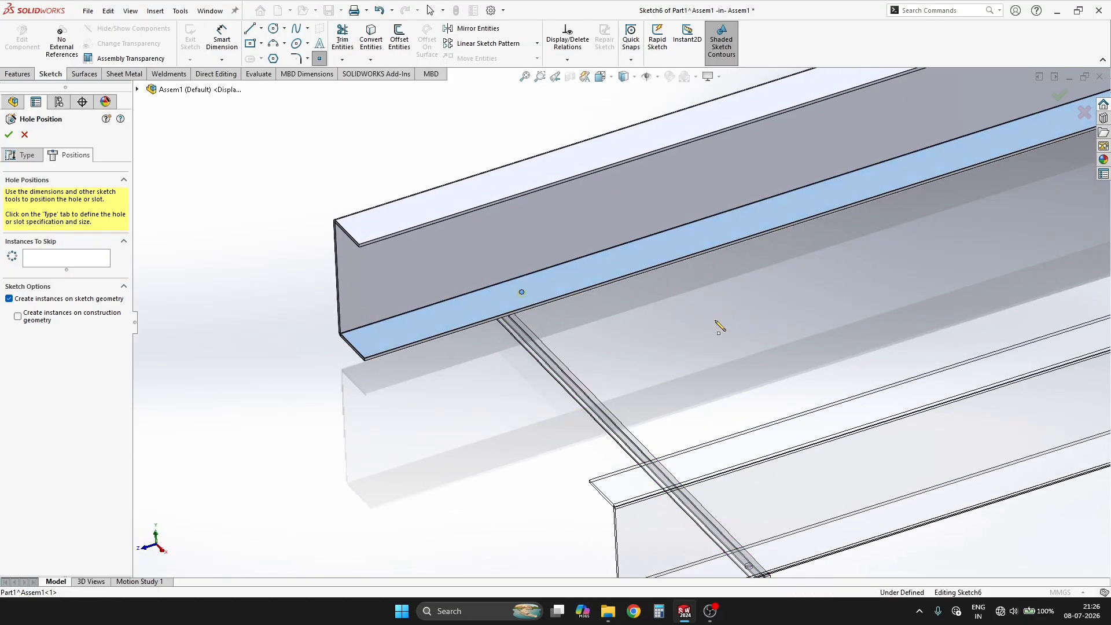
Step: Sketch a construction line along the lower flange face between the midpoints of its two end edges
{"action": "key", "text": "s"}
{"action": "left_click", "coordinate": [762, 345]}
{"action": "left_click", "coordinate": [352, 347]}
{"action": "scroll", "coordinate": [657, 277], "scroll_direction": "up", "scroll_amount": 8}
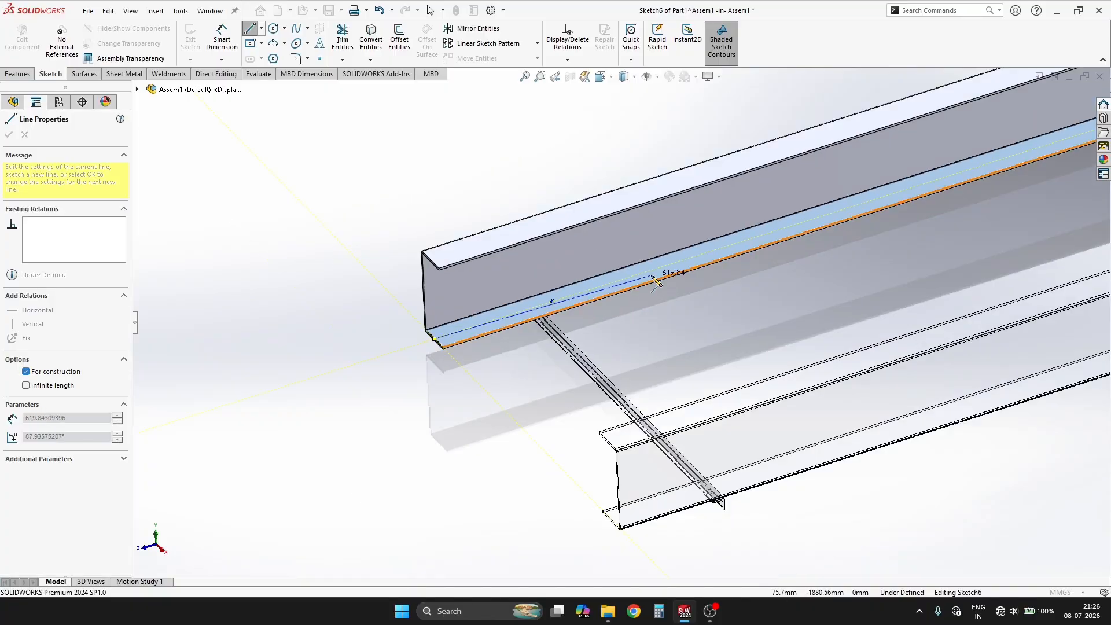
{"action": "scroll", "coordinate": [966, 233], "scroll_direction": "down", "scroll_amount": 5}
{"action": "left_click", "coordinate": [911, 218]}
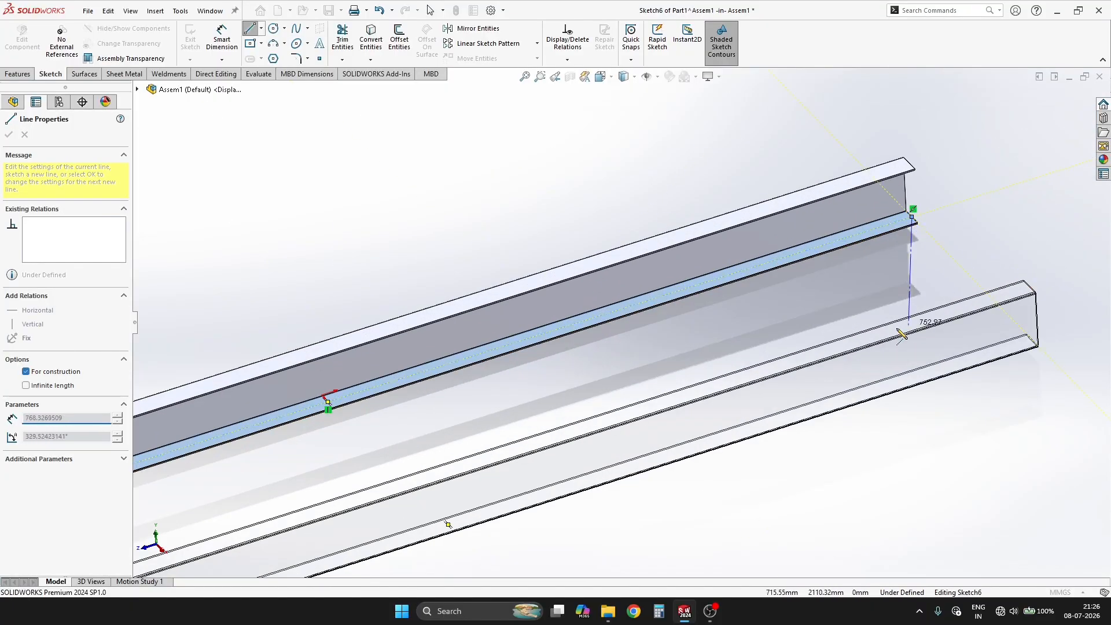
{"action": "key", "text": "Escape"}
Step: Make the hole point near the angle iron coincident with the flange's construction line
{"action": "scroll", "coordinate": [615, 331], "scroll_direction": "up", "scroll_amount": 5}
{"action": "scroll", "coordinate": [294, 405], "scroll_direction": "down", "scroll_amount": 7}
{"action": "left_click_drag", "start_coordinate": [394, 394], "coordinate": [393, 394]}
{"action": "left_click", "coordinate": [451, 373], "text": "ctrl"}
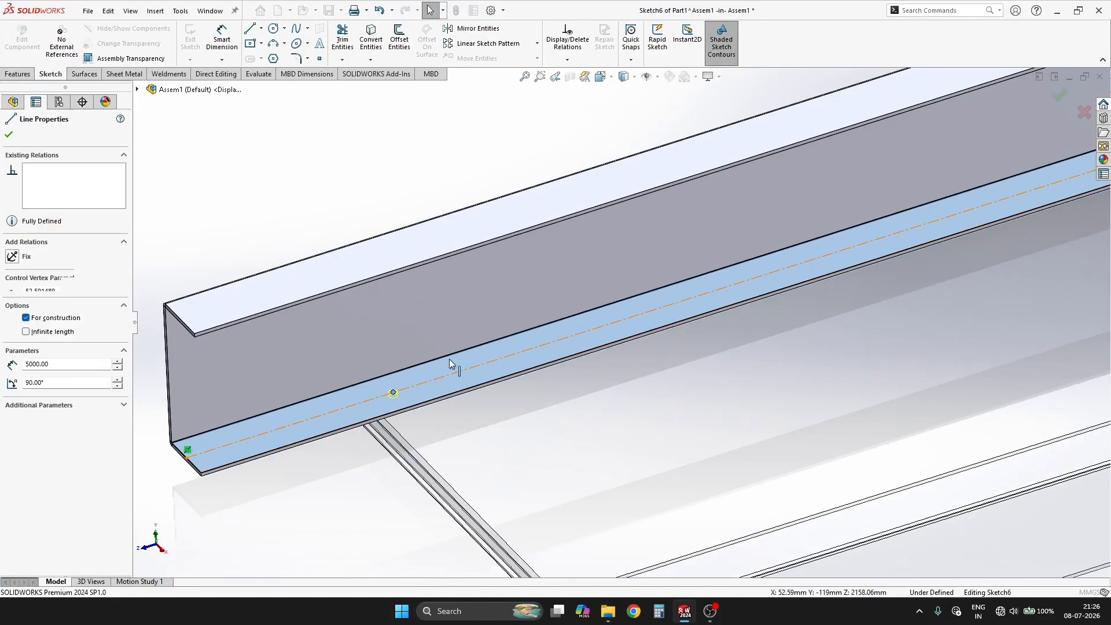
{"action": "left_click", "coordinate": [476, 348]}
Step: Dimension the hole point near the angle iron 2100 mm from the construction line's midpoint
{"action": "key", "text": "s"}
{"action": "left_click", "coordinate": [472, 429]}
{"action": "scroll", "coordinate": [794, 255], "scroll_direction": "up", "scroll_amount": 5}
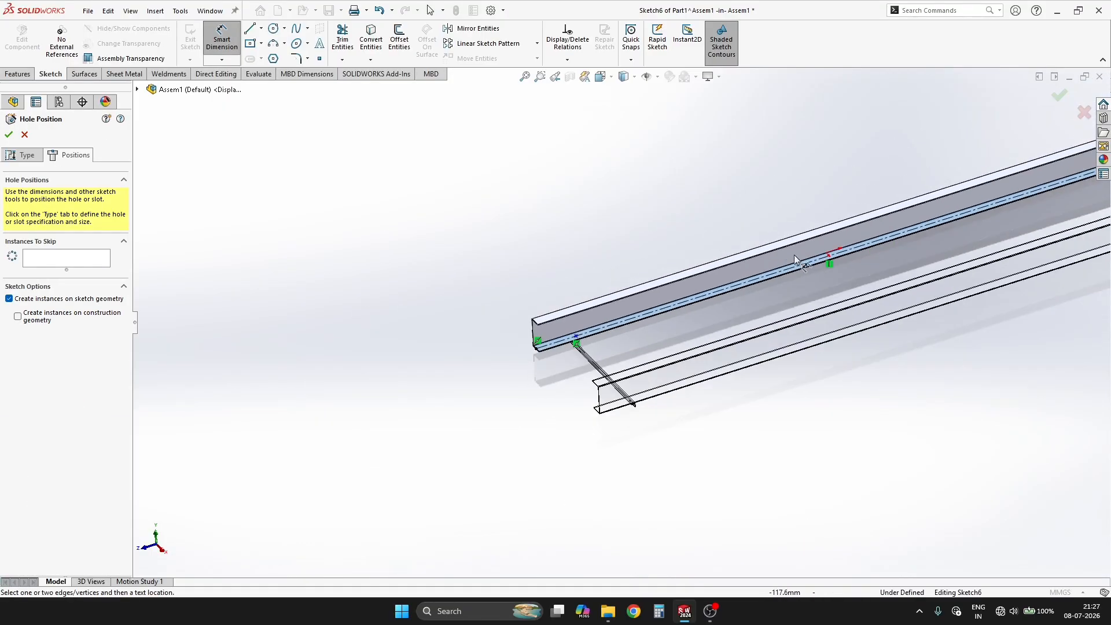
{"action": "scroll", "coordinate": [577, 324], "scroll_direction": "down", "scroll_amount": 3}
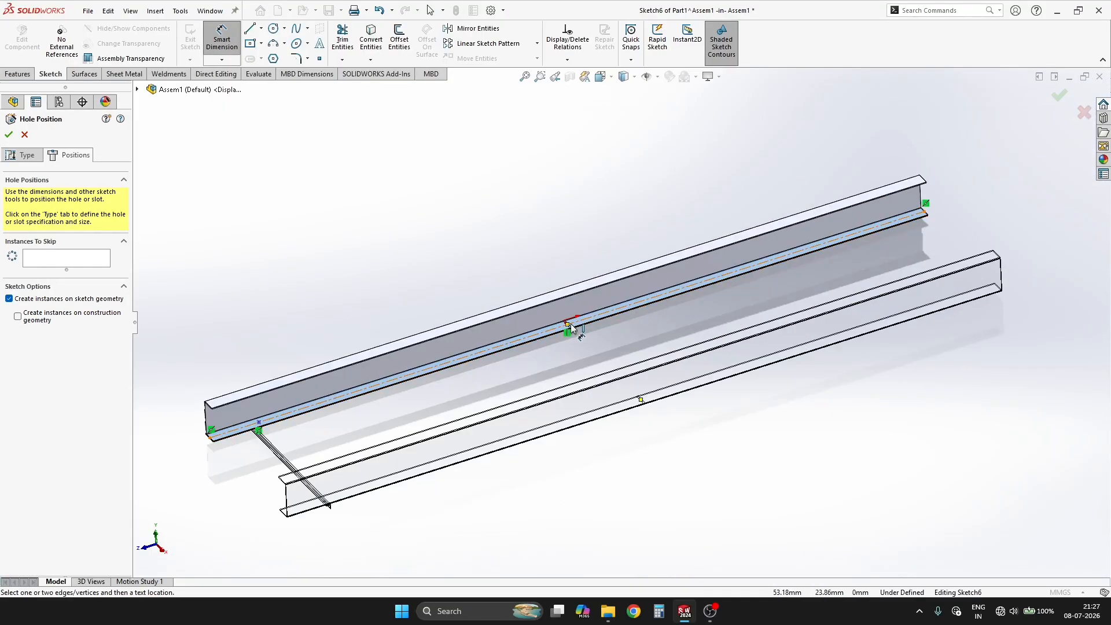
{"action": "left_click", "coordinate": [568, 327]}
{"action": "left_click", "coordinate": [259, 421]}
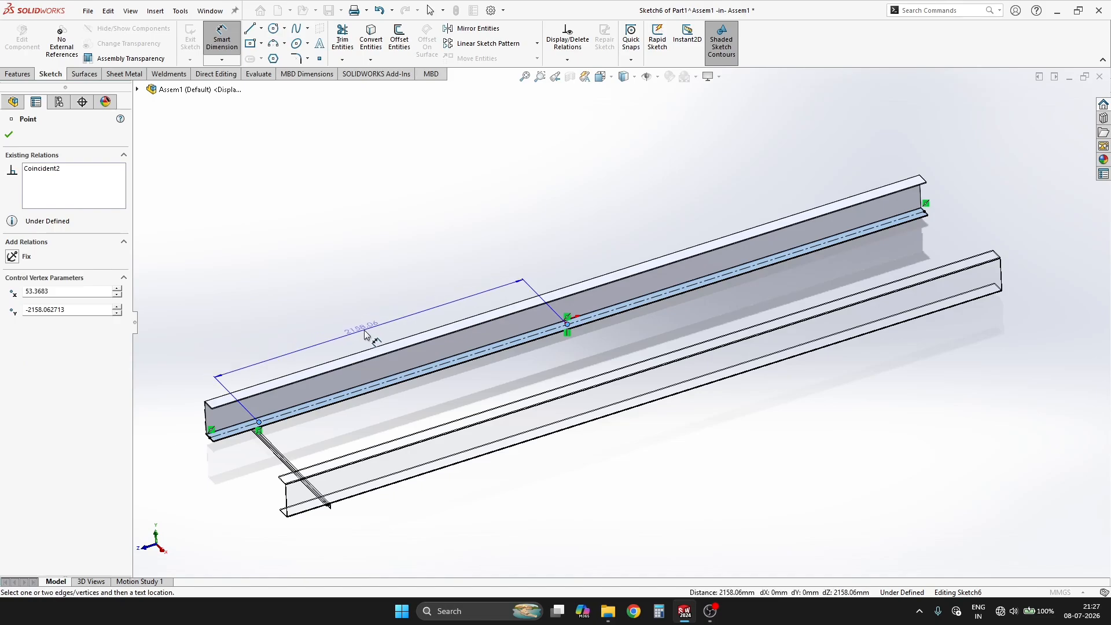
{"action": "left_click", "coordinate": [364, 333]}
{"action": "type", "text": "2100"}
{"action": "key", "text": "Return"}
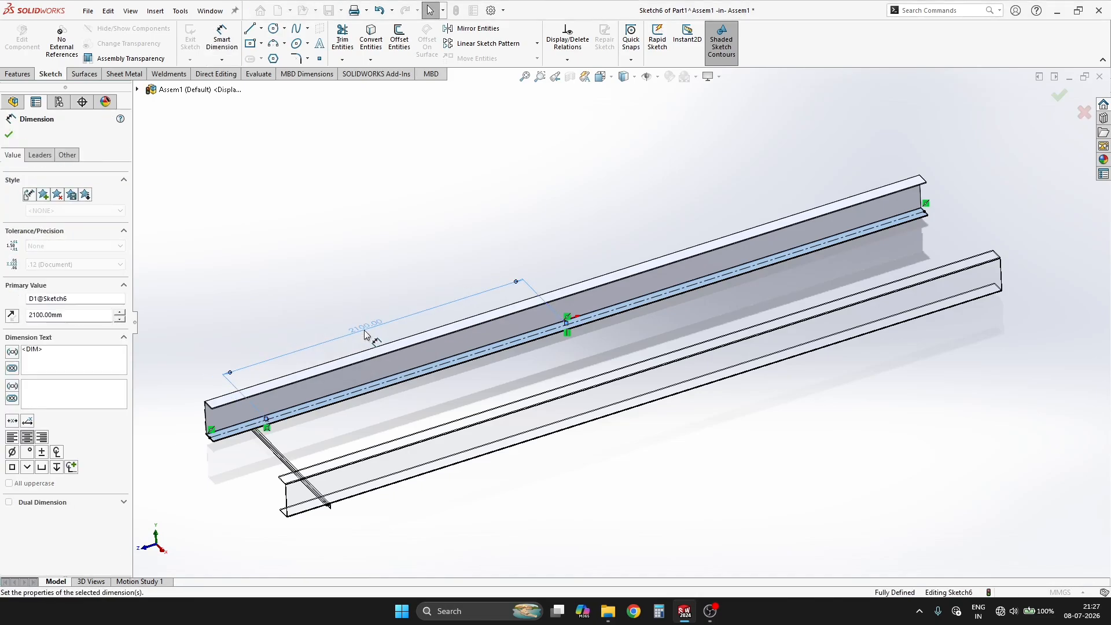
{"action": "left_click", "coordinate": [454, 402]}
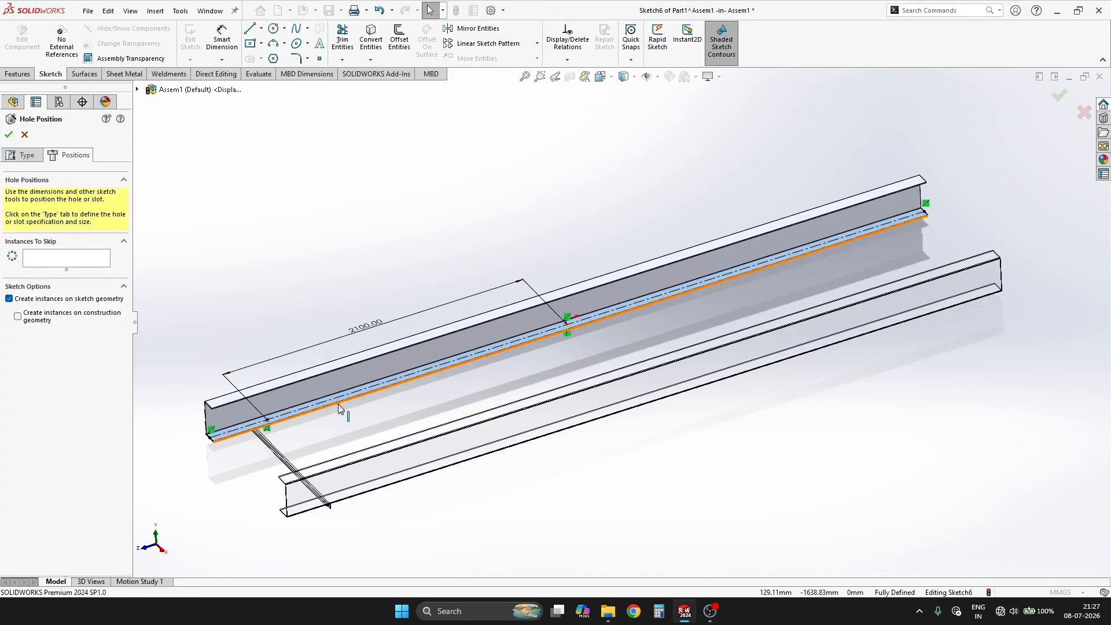
Step: Place five more hole points along the construction line and dimension the far-end point 2100 mm from the midpoint
{"action": "left_click", "coordinate": [319, 59]}
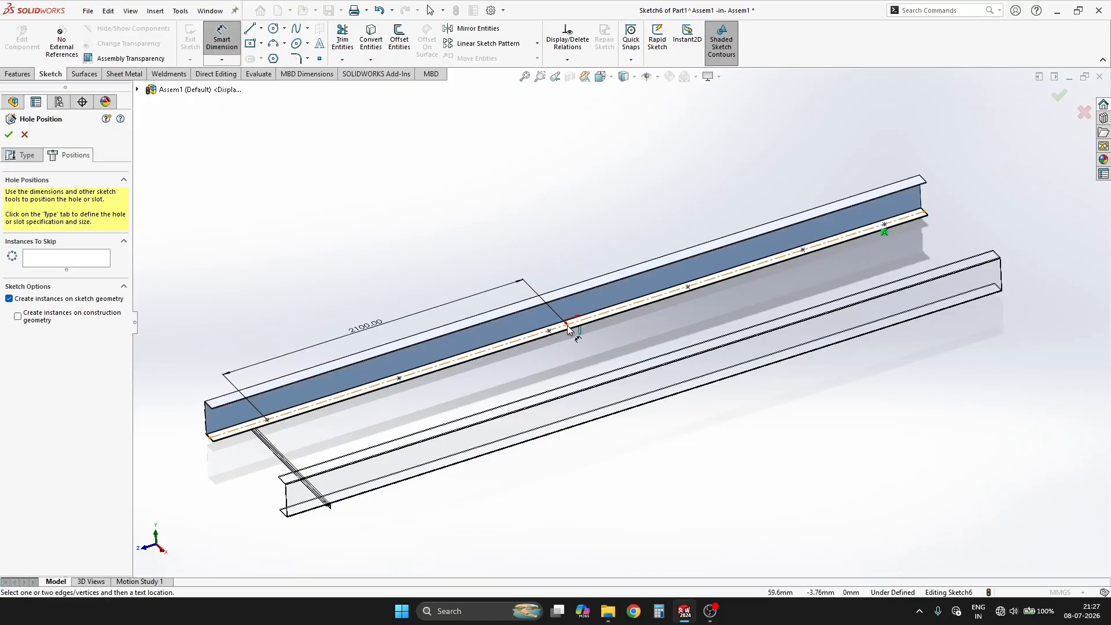
{"action": "left_click", "coordinate": [568, 328]}
{"action": "left_click", "coordinate": [883, 223]}
{"action": "left_click", "coordinate": [685, 212]}
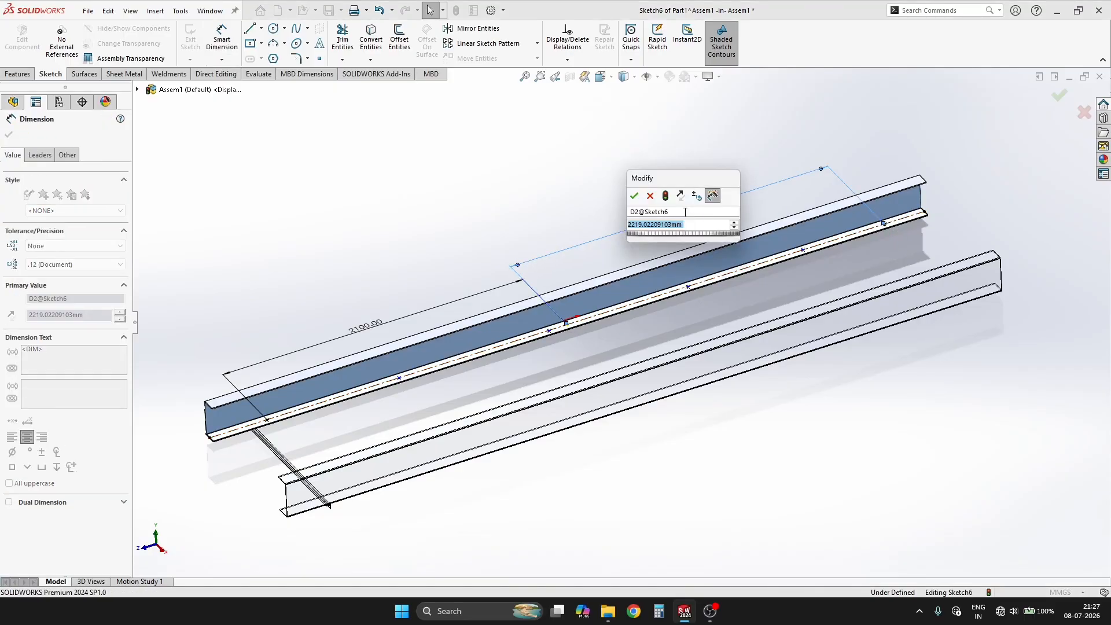
{"action": "type", "text": "2100"}
{"action": "key", "text": "Return"}
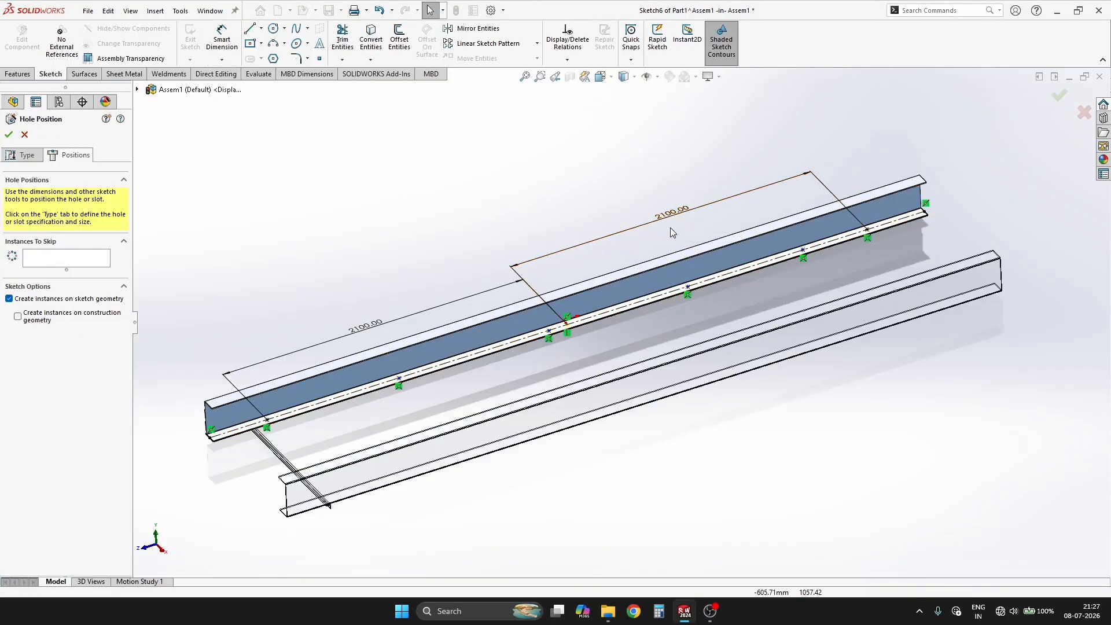
Step: Dimension the two successive spacings inward from the far-end hole point as 2100/4 and 525 mm
{"action": "left_click", "coordinate": [685, 288]}
{"action": "left_click", "coordinate": [570, 325]}
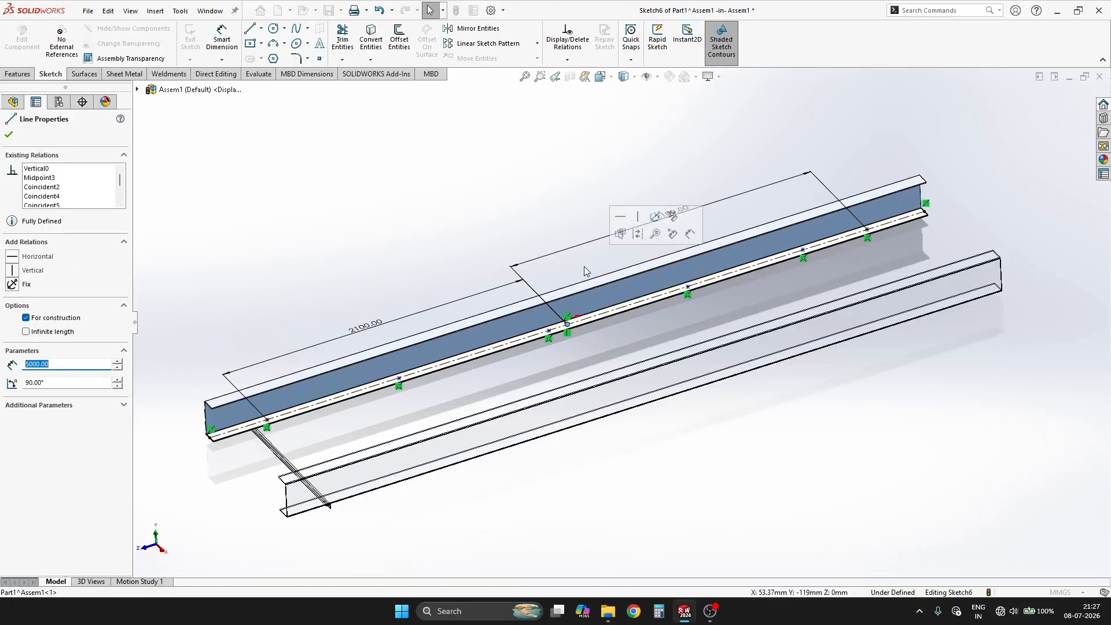
{"action": "key", "text": "Escape"}
{"action": "right_click_drag", "start_coordinate": [560, 200], "coordinate": [560, 159]}
{"action": "left_click", "coordinate": [802, 249]}
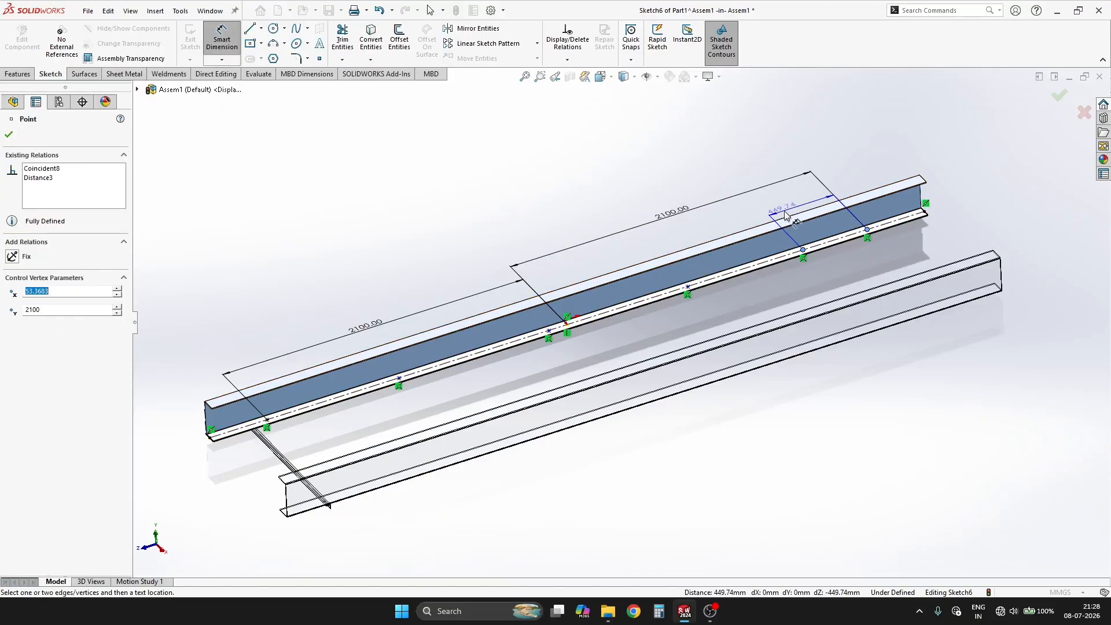
{"action": "left_click", "coordinate": [784, 216]}
{"action": "type", "text": "2100/4"}
{"action": "key", "text": "Return"}
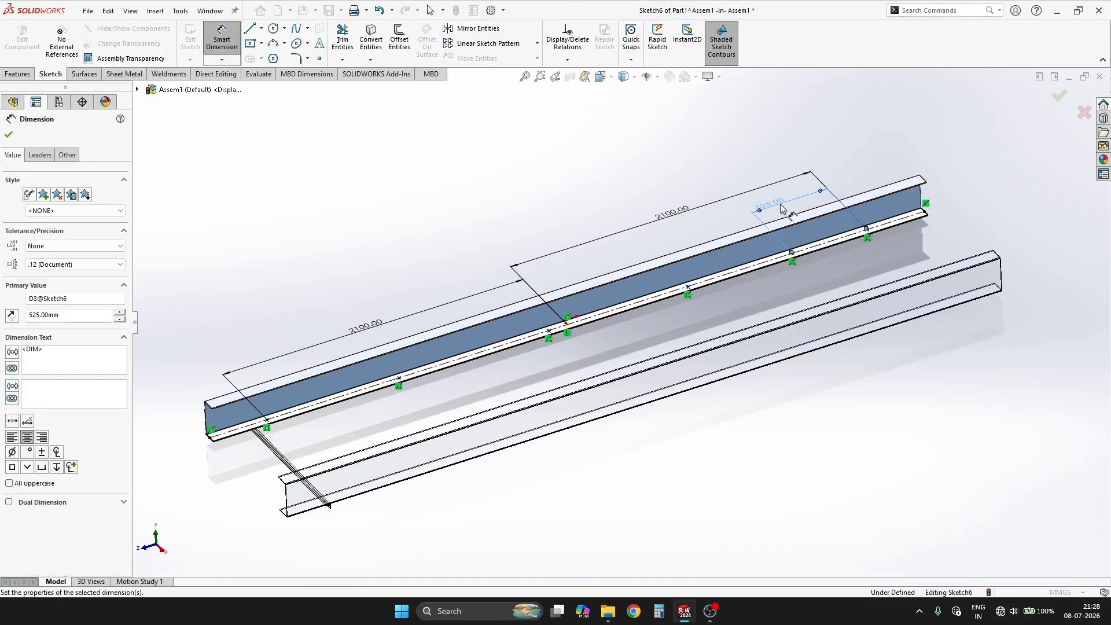
{"action": "left_click", "coordinate": [686, 287]}
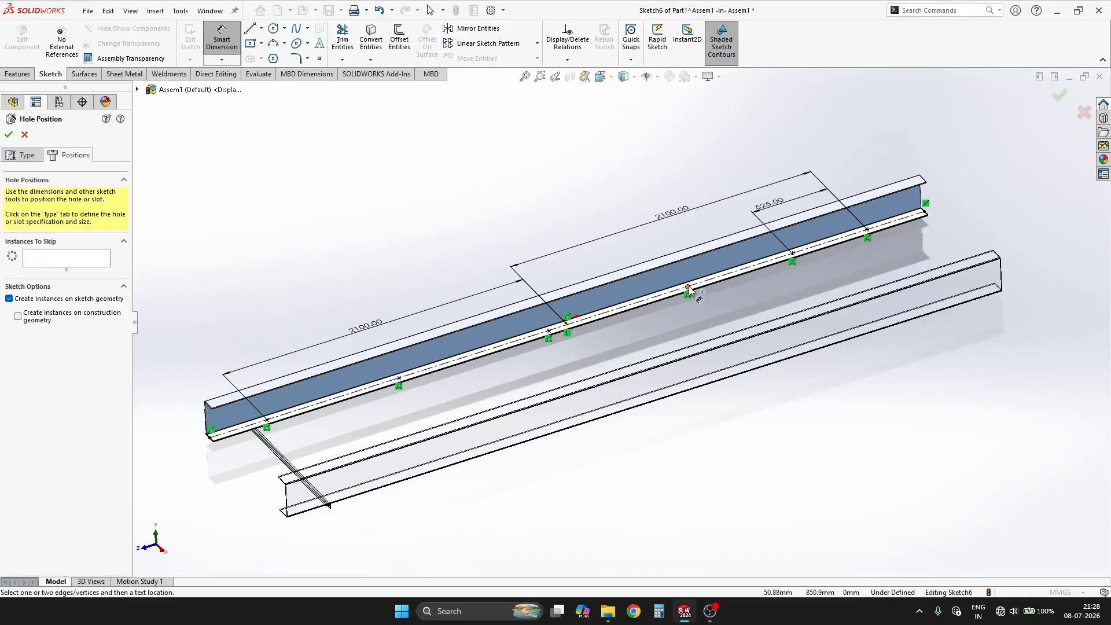
{"action": "left_click", "coordinate": [696, 233]}
{"action": "type", "text": "525"}
{"action": "key", "text": "Return"}
Step: Change the two far-end hole spacings to 2100/3 and 700 mm
{"action": "double_click", "coordinate": [716, 222]}
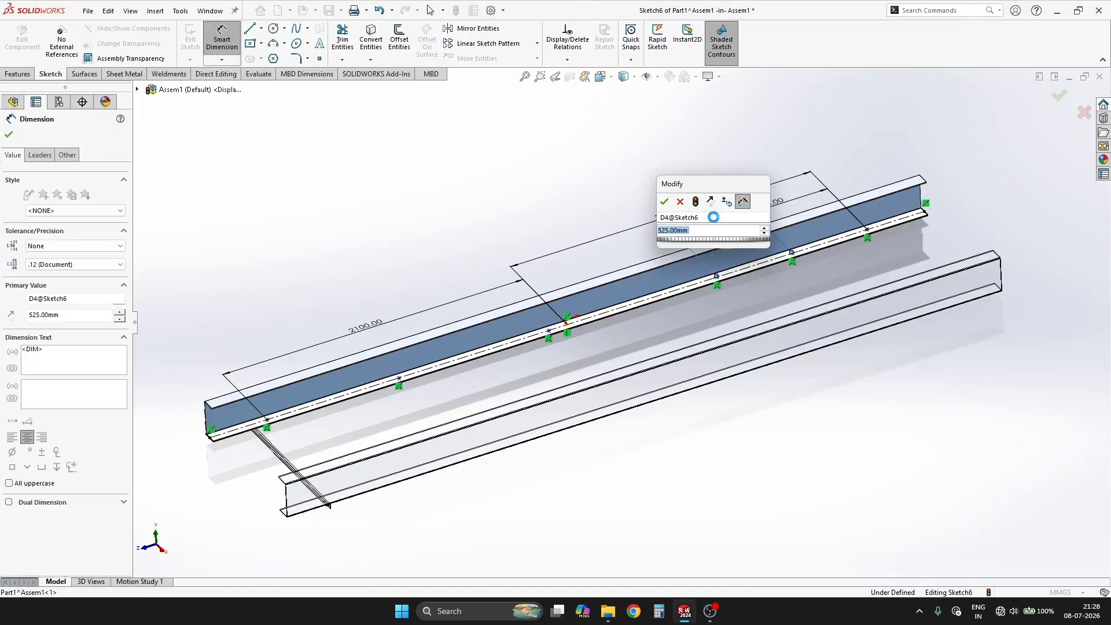
{"action": "type", "text": "2100/3"}
{"action": "key", "text": "Return"}
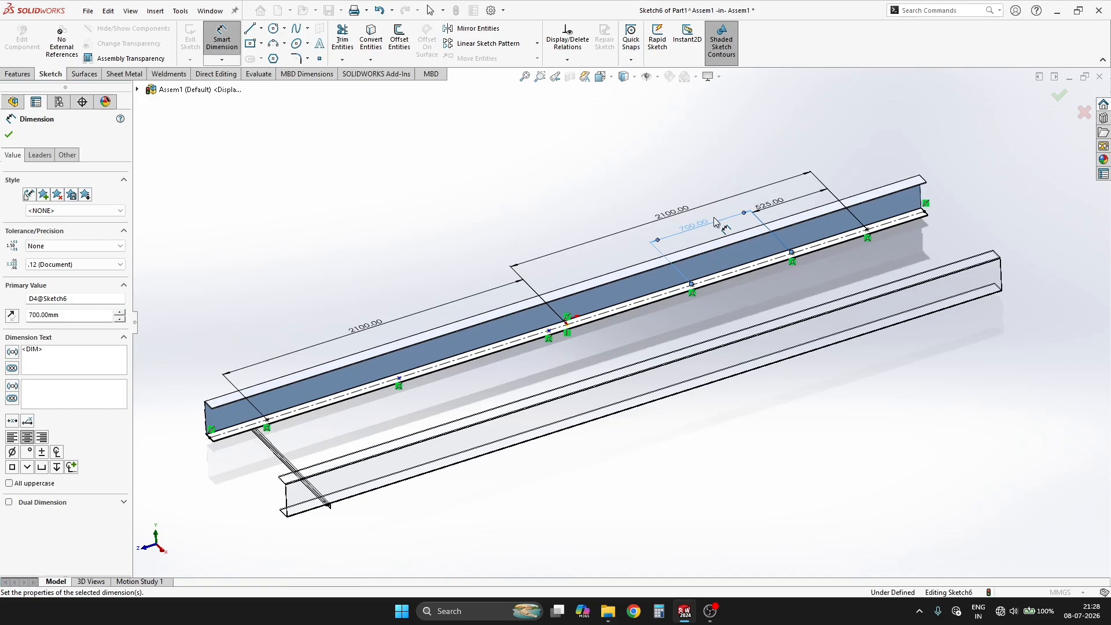
{"action": "double_click", "coordinate": [765, 207]}
{"action": "type", "text": "700"}
{"action": "key", "text": "Return"}
{"action": "key", "text": "Escape"}
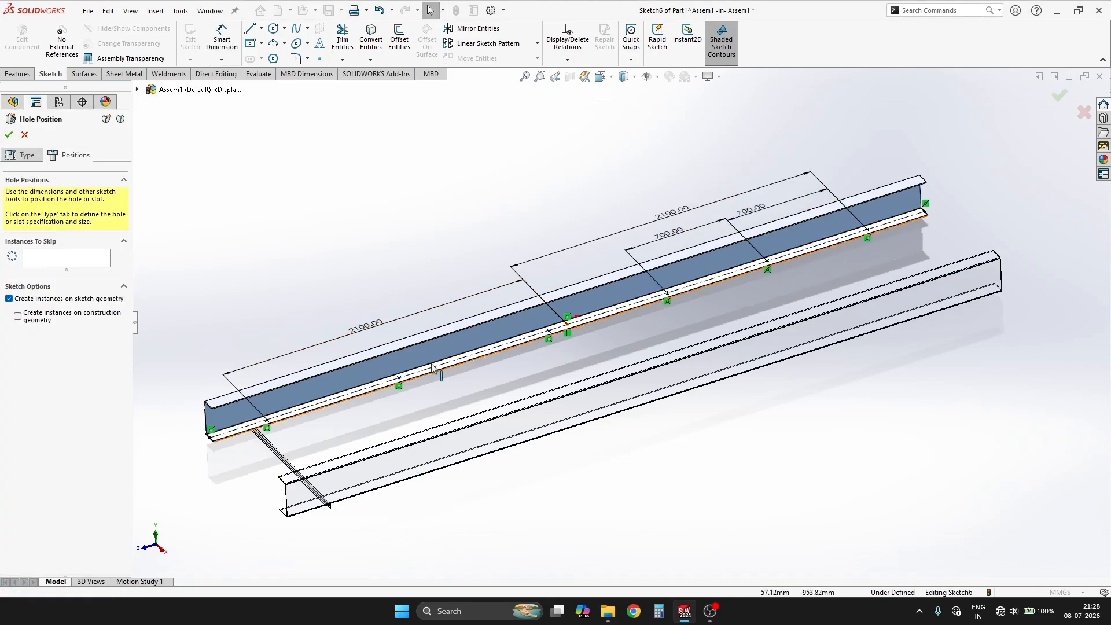
Step: Dimension the two successive spacings inward from the hole point near the angle iron at 700 mm each
{"action": "left_click", "coordinate": [266, 421]}
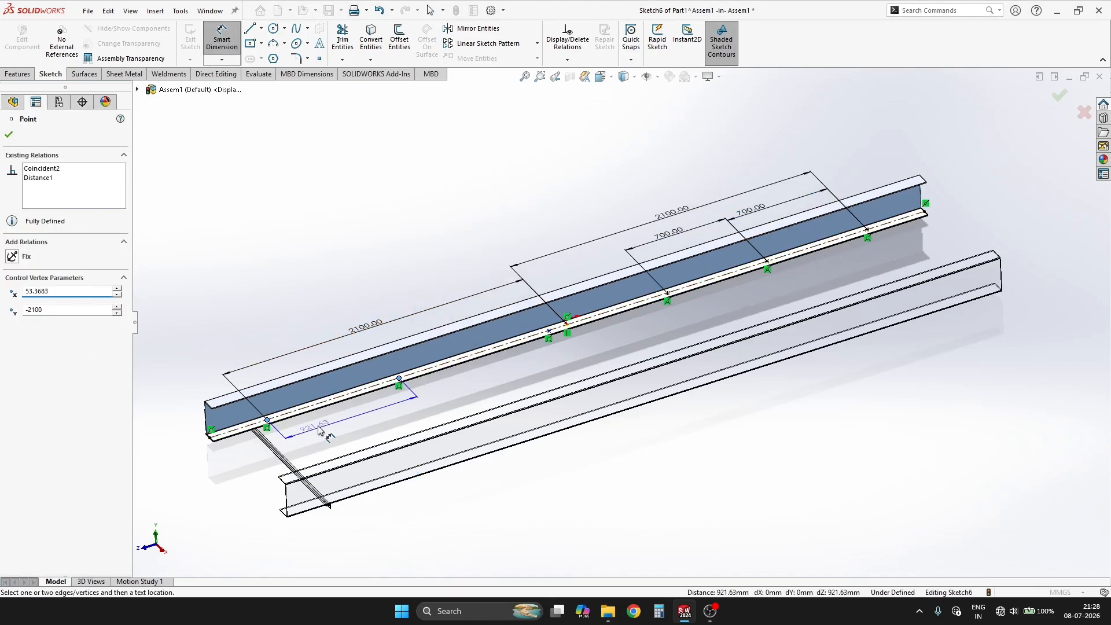
{"action": "left_click", "coordinate": [320, 429]}
{"action": "type", "text": "700"}
{"action": "key", "text": "Return"}
{"action": "left_click", "coordinate": [541, 334]}
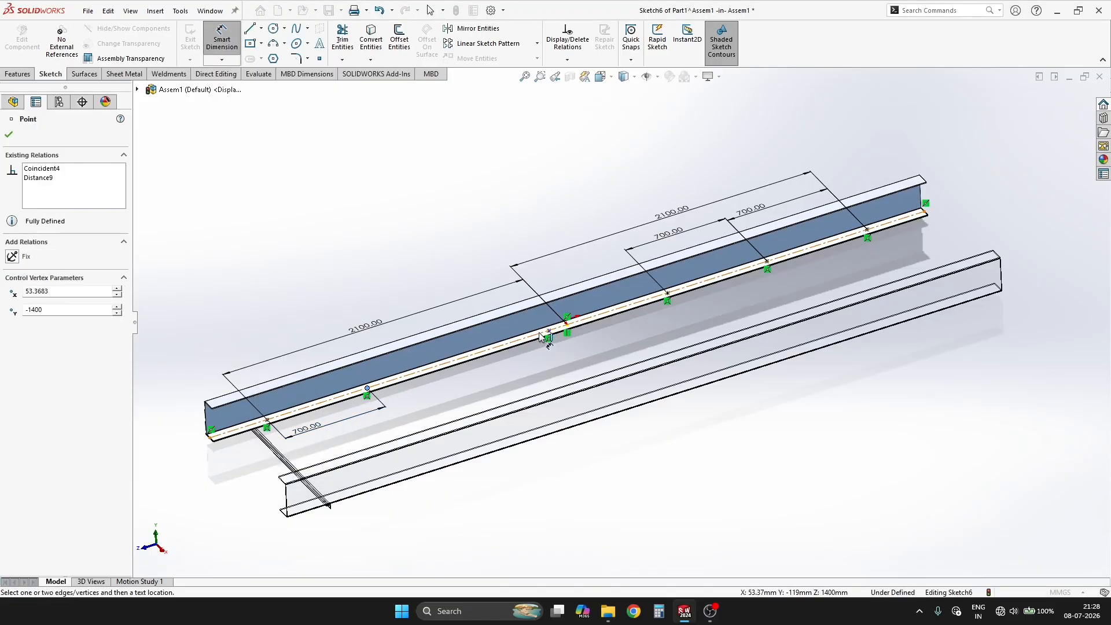
{"action": "left_click", "coordinate": [476, 392]}
{"action": "type", "text": "700"}
{"action": "key", "text": "Return"}
{"action": "key", "text": "Escape"}
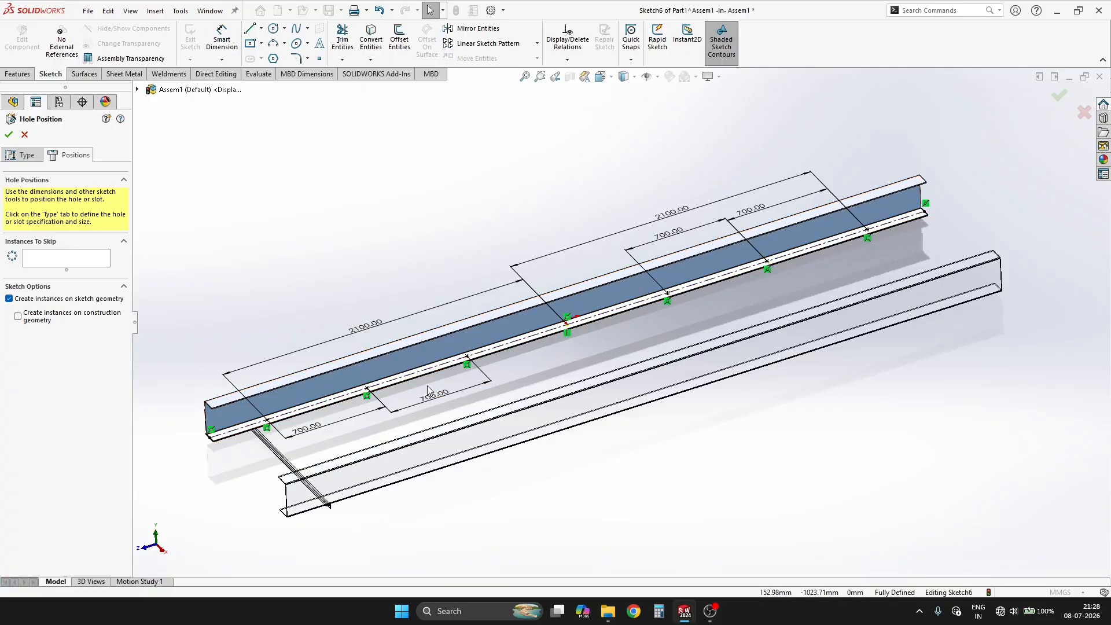
Step: Set the two hole spacings on the angle iron side to 4200/5 and 840 mm
{"action": "left_click", "coordinate": [320, 424]}
{"action": "type", "text": "4200/"}
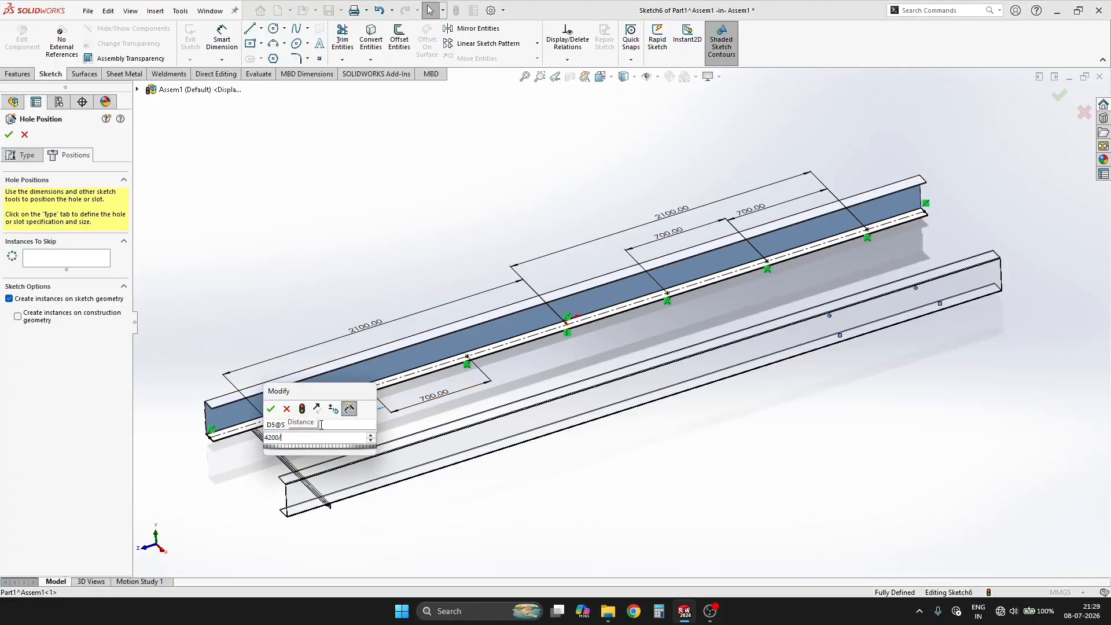
{"action": "type", "text": "5"}
{"action": "key", "text": "Return"}
{"action": "left_click", "coordinate": [459, 394]}
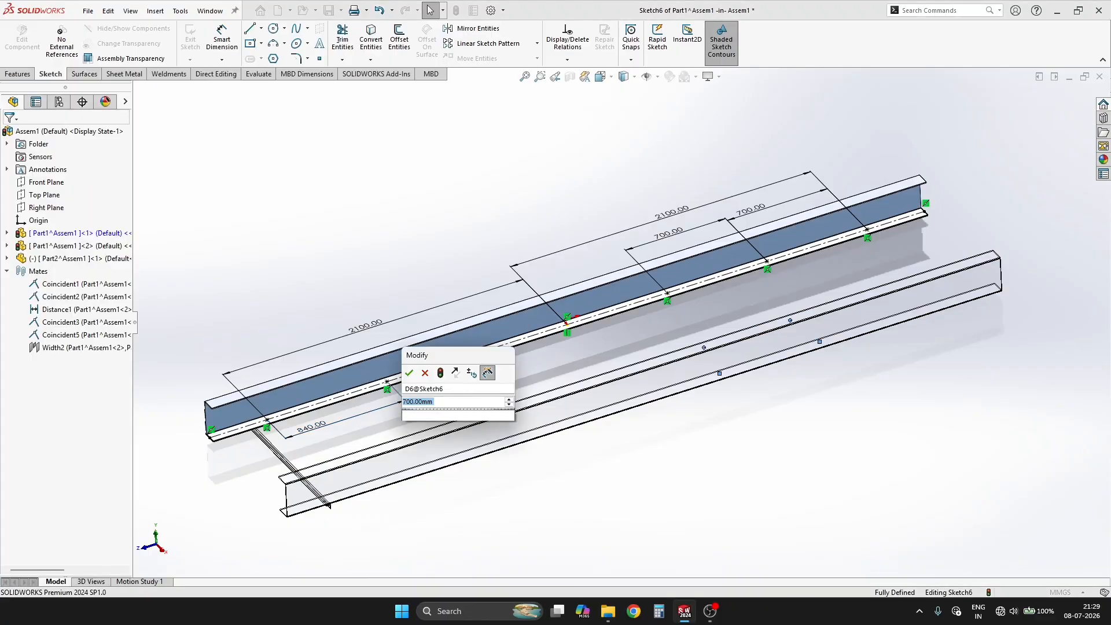
{"action": "type", "text": "840"}
{"action": "key", "text": "Return"}
Step: Set the two hole spacings on the far-end side to 840 mm each
{"action": "double_click", "coordinate": [762, 212]}
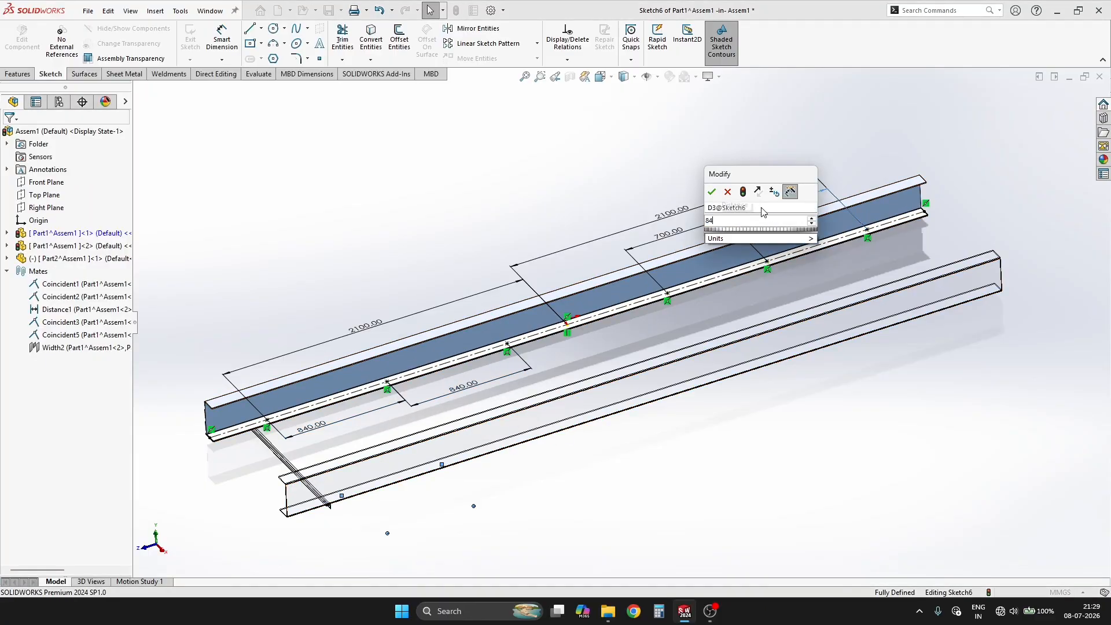
{"action": "type", "text": "840"}
{"action": "key", "text": "Return"}
{"action": "double_click", "coordinate": [668, 232]}
{"action": "type", "text": "840"}
{"action": "key", "text": "Return"}
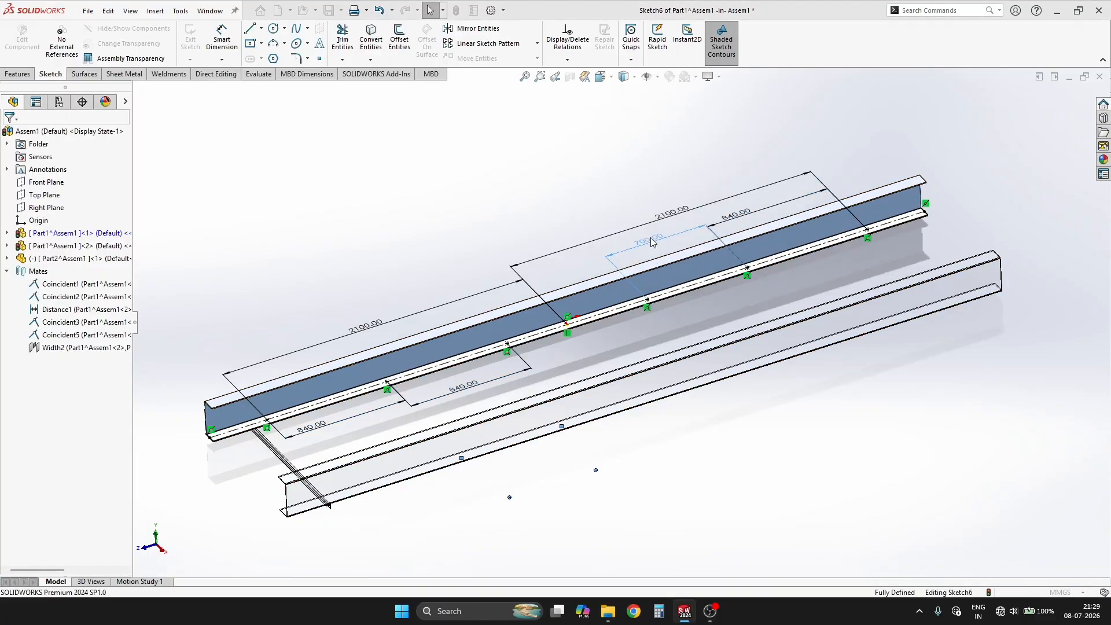
Step: Add a reference dimension between the two middle hole points and complete the hole feature
{"action": "left_click", "coordinate": [514, 342]}
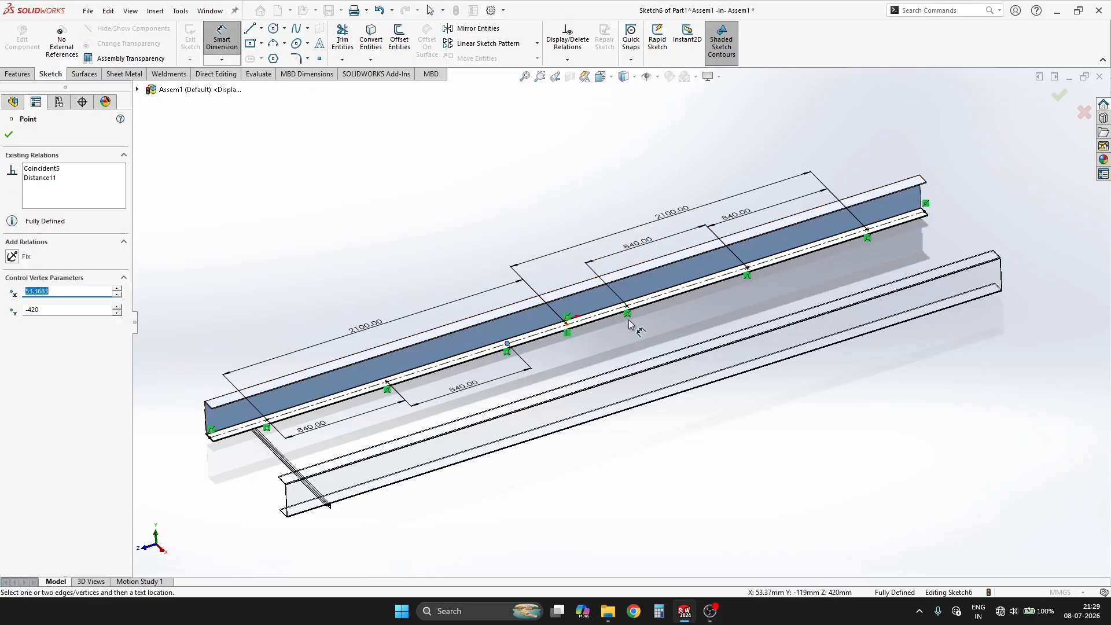
{"action": "left_click", "coordinate": [595, 355]}
{"action": "left_click", "coordinate": [623, 304]}
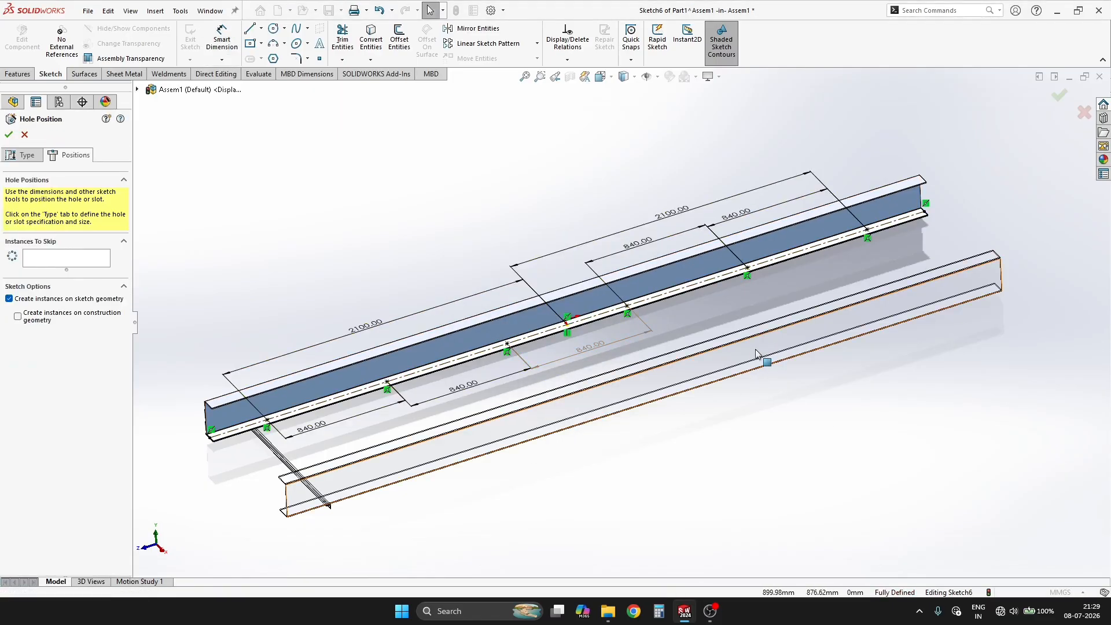
{"action": "scroll", "coordinate": [451, 375], "scroll_direction": "down", "scroll_amount": 5}
{"action": "scroll", "coordinate": [734, 266], "scroll_direction": "up", "scroll_amount": 6}
{"action": "left_click", "coordinate": [1058, 95]}
Step: Inspect the M12 clearance holes in the lower flange and finish editing the channel to return to the assembly
{"action": "scroll", "coordinate": [594, 340], "scroll_direction": "down", "scroll_amount": 2}
{"action": "scroll", "coordinate": [661, 319], "scroll_direction": "down", "scroll_amount": 2}
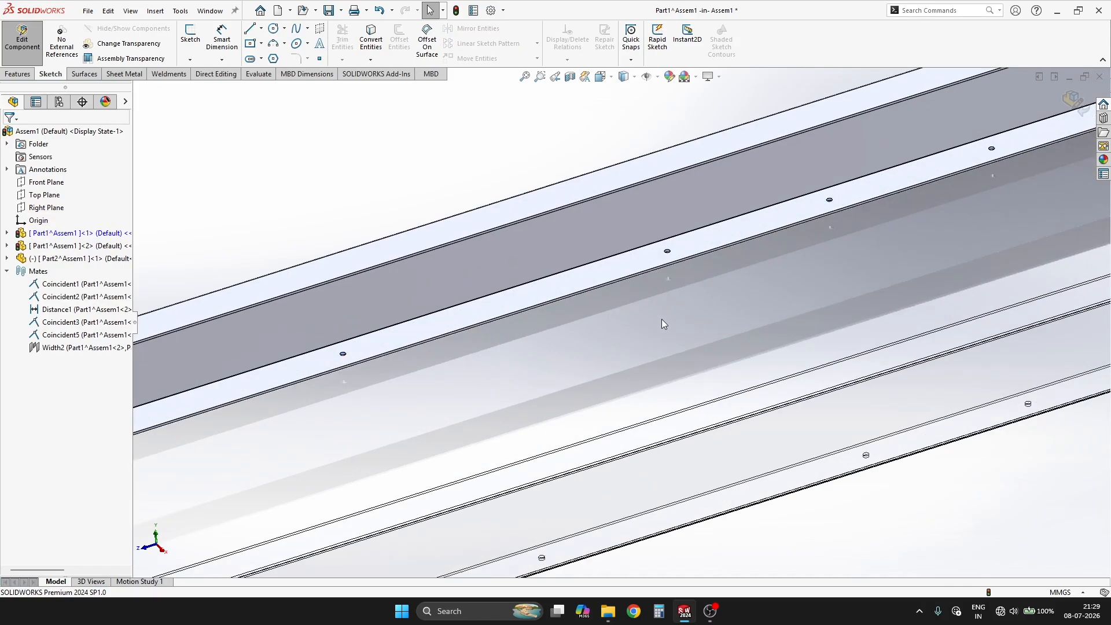
{"action": "scroll", "coordinate": [472, 397], "scroll_direction": "up", "scroll_amount": 3}
{"action": "scroll", "coordinate": [275, 415], "scroll_direction": "down", "scroll_amount": 5}
{"action": "scroll", "coordinate": [422, 377], "scroll_direction": "down", "scroll_amount": 3}
{"action": "scroll", "coordinate": [422, 377], "scroll_direction": "down", "scroll_amount": 2}
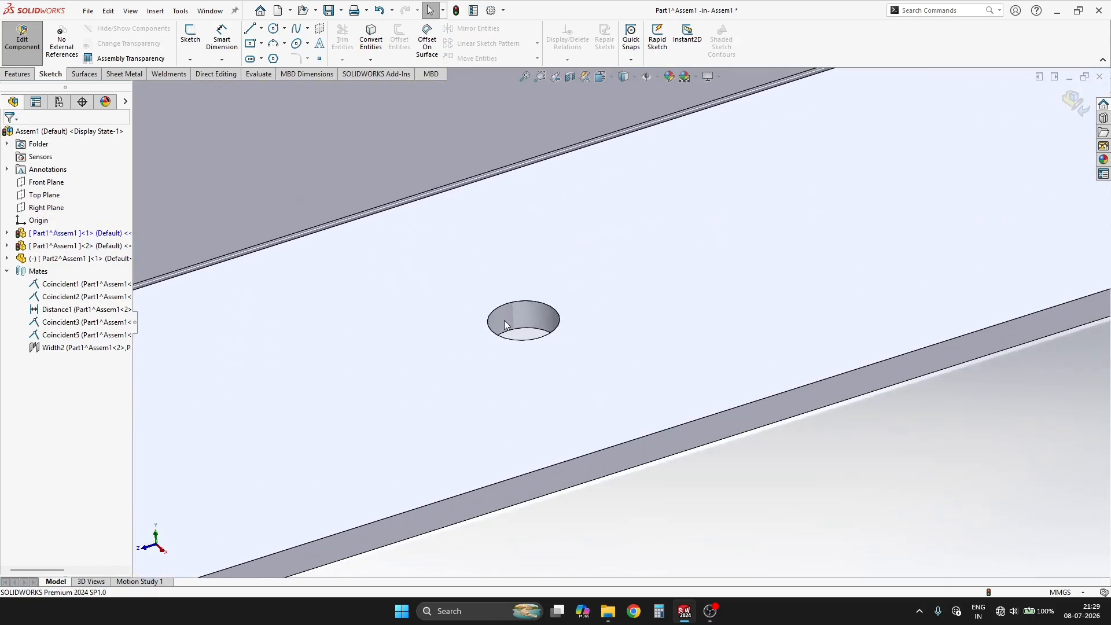
{"action": "left_click", "coordinate": [505, 322]}
{"action": "scroll", "coordinate": [436, 435], "scroll_direction": "up", "scroll_amount": 5}
{"action": "middle_click_drag", "start_coordinate": [436, 435], "coordinate": [687, 283]}
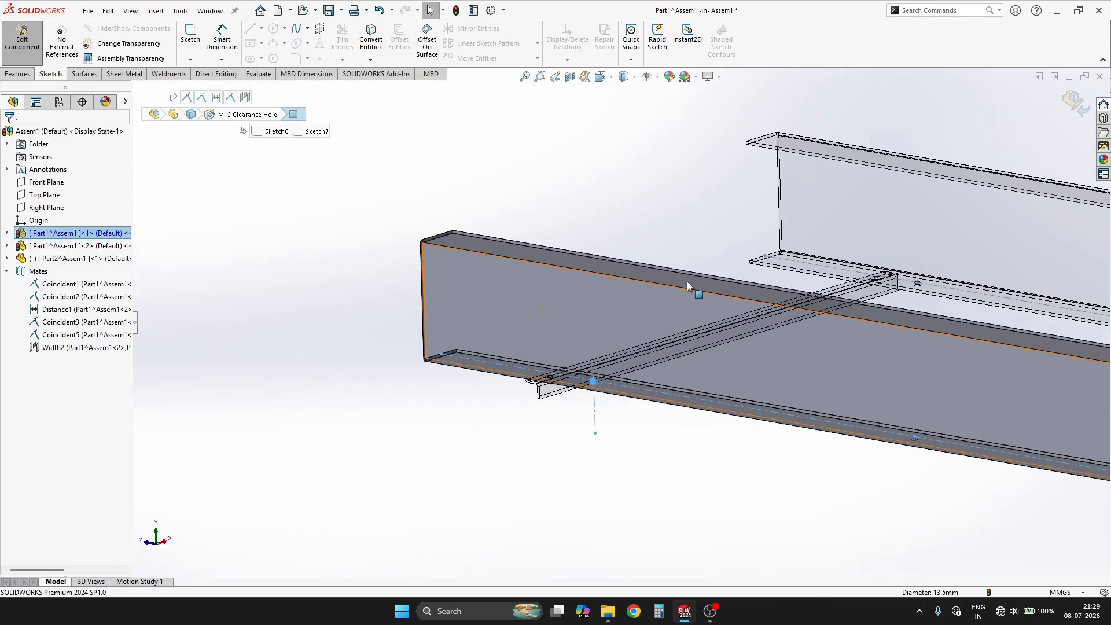
{"action": "left_click", "coordinate": [1073, 103]}
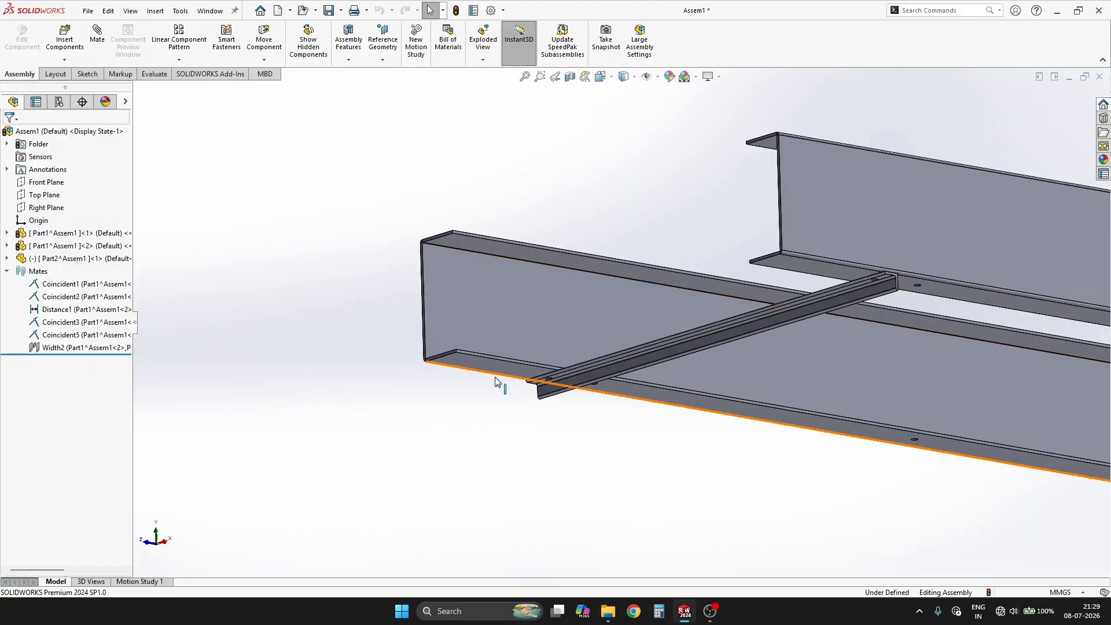
Step: Try to add a concentric mate between the angle iron's hole and the nearest hole in the channel's lower flange
{"action": "scroll", "coordinate": [613, 335], "scroll_direction": "down", "scroll_amount": 6}
{"action": "scroll", "coordinate": [610, 356], "scroll_direction": "down", "scroll_amount": 2}
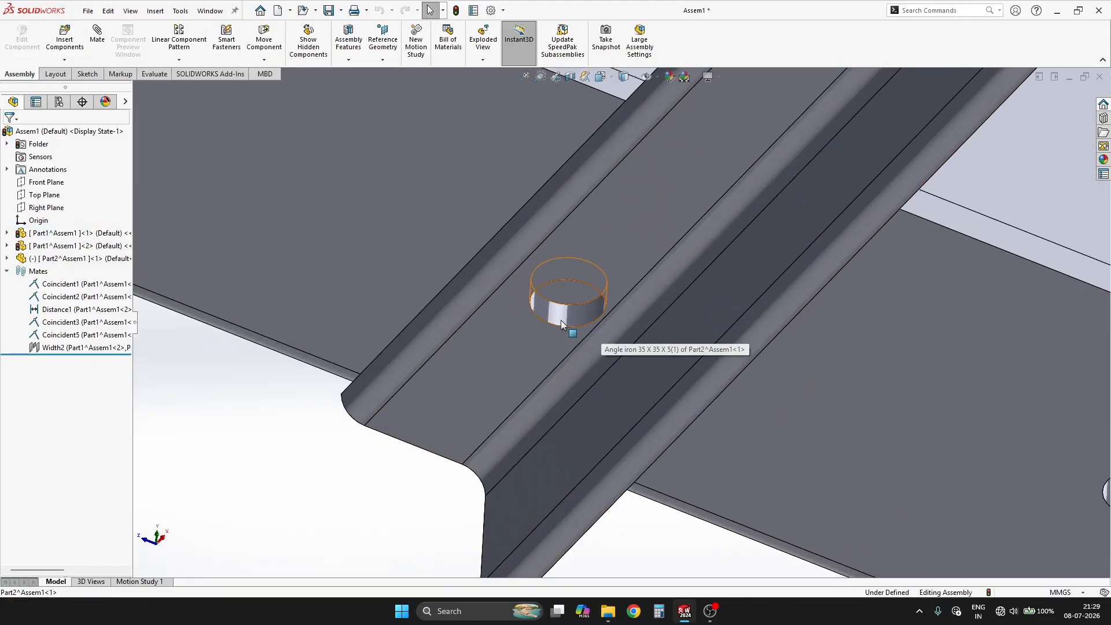
{"action": "left_click", "coordinate": [561, 325]}
{"action": "scroll", "coordinate": [570, 328], "scroll_direction": "up", "scroll_amount": 7}
{"action": "scroll", "coordinate": [711, 351], "scroll_direction": "down", "scroll_amount": 6}
{"action": "left_click", "coordinate": [629, 339], "text": "ctrl"}
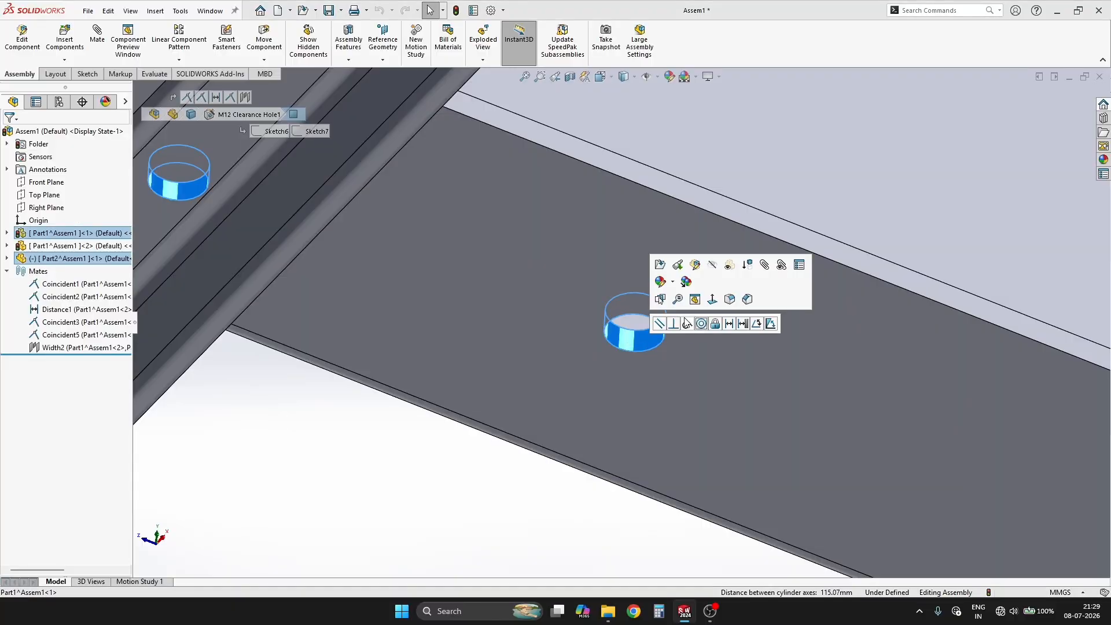
{"action": "left_click", "coordinate": [704, 323]}
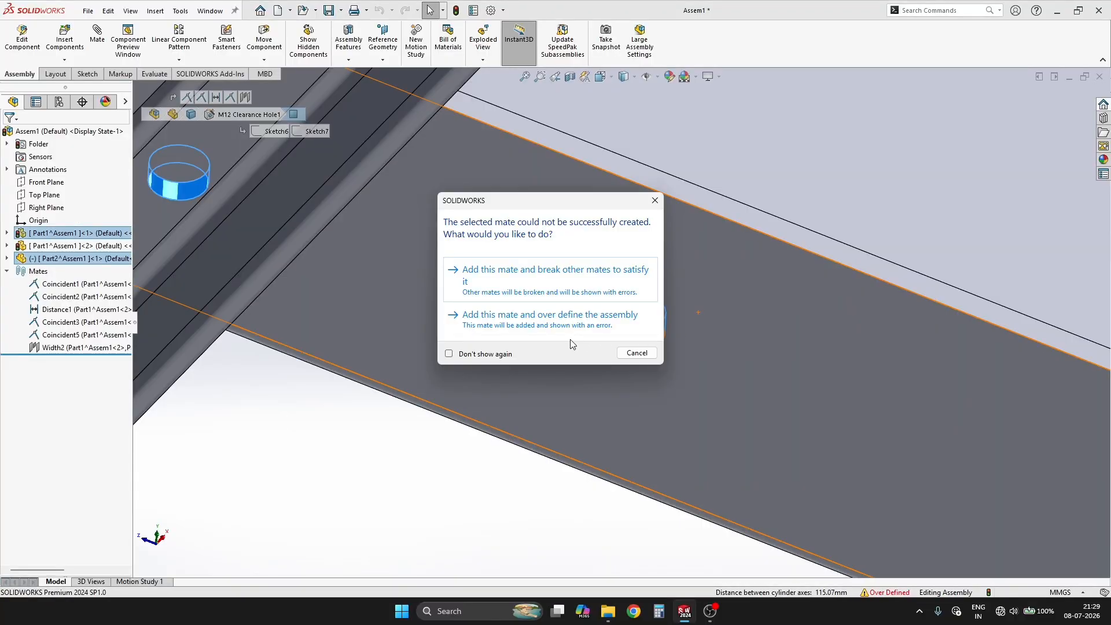
{"action": "key", "text": "Escape"}
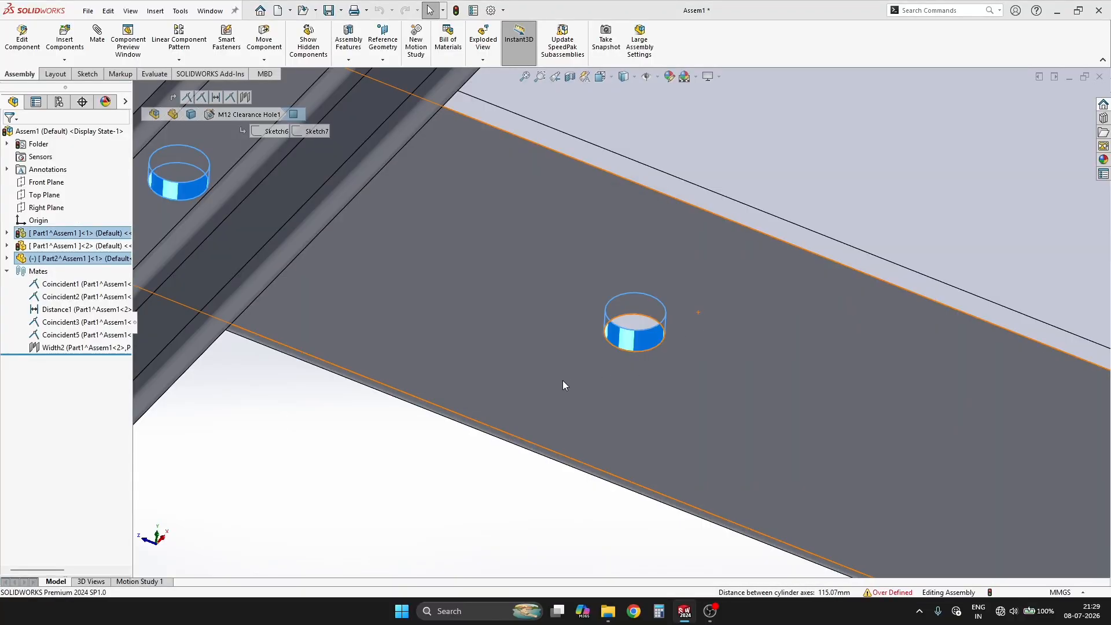
Step: Measure the centre distance between the opposing lower-flange holes of the two channels
{"action": "left_click", "coordinate": [99, 371]}
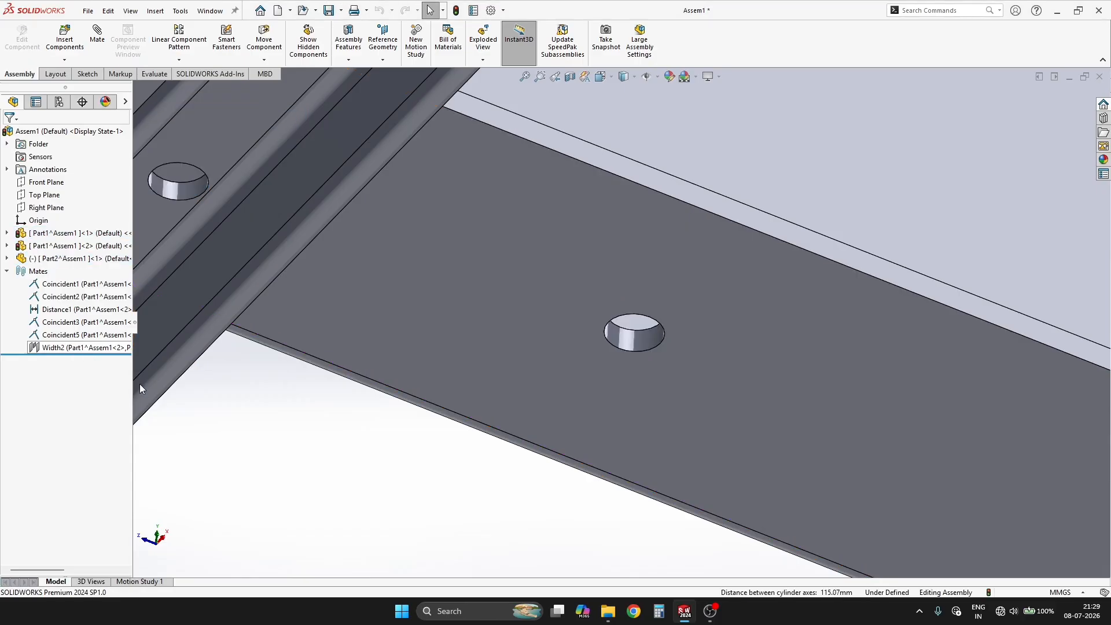
{"action": "scroll", "coordinate": [623, 340], "scroll_direction": "up", "scroll_amount": 4}
{"action": "scroll", "coordinate": [623, 340], "scroll_direction": "down", "scroll_amount": 5}
{"action": "left_click", "coordinate": [638, 333]}
{"action": "scroll", "coordinate": [804, 323], "scroll_direction": "up", "scroll_amount": 5}
{"action": "scroll", "coordinate": [805, 322], "scroll_direction": "up", "scroll_amount": 3}
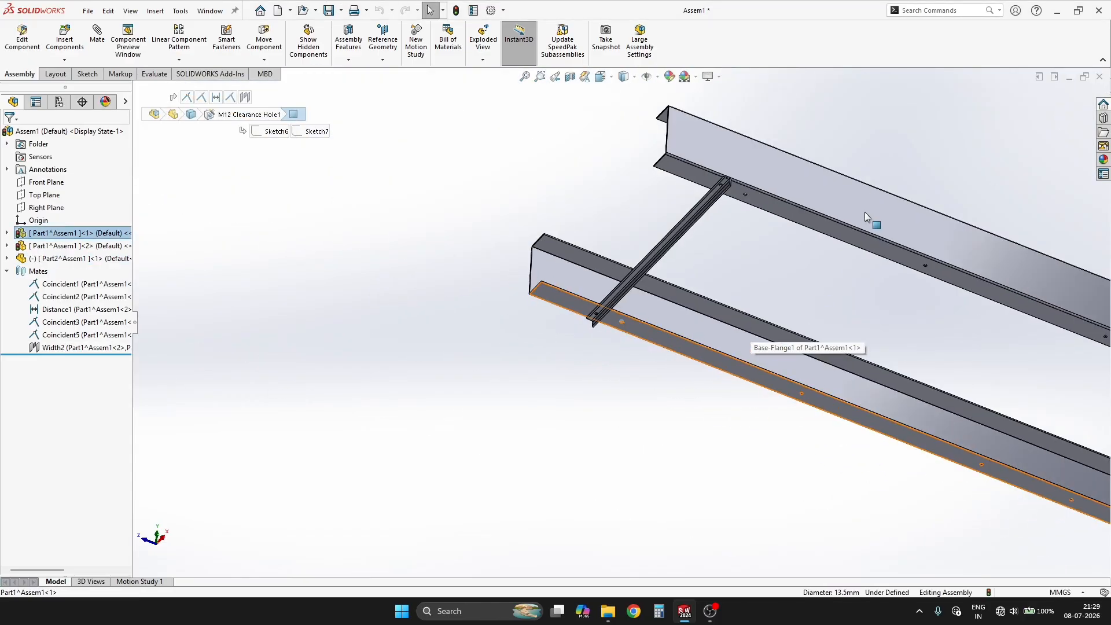
{"action": "scroll", "coordinate": [740, 193], "scroll_direction": "down", "scroll_amount": 8}
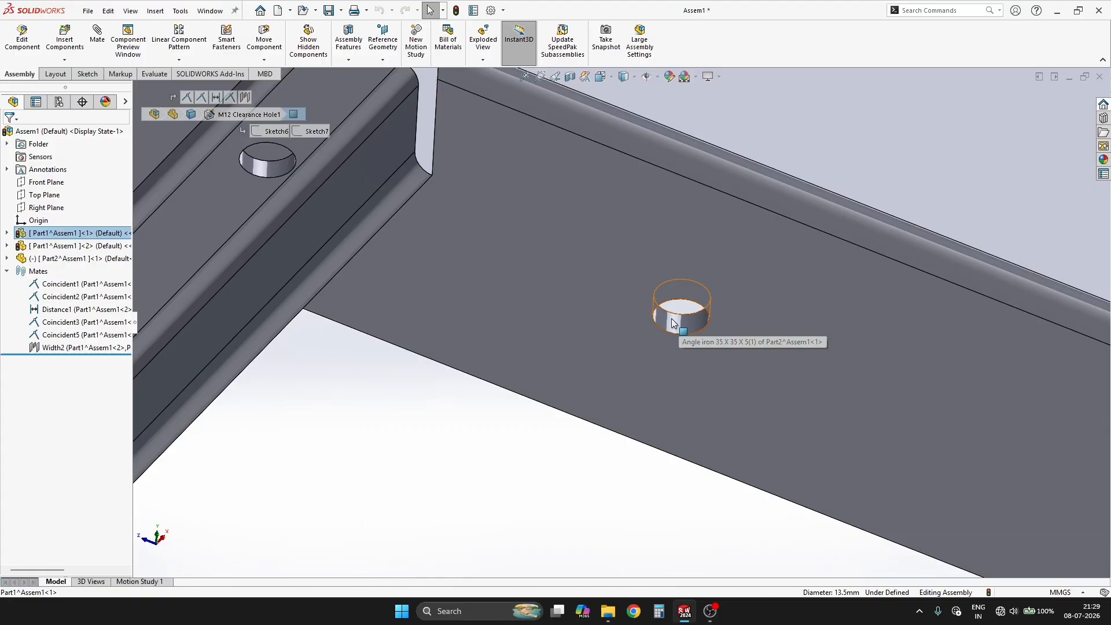
{"action": "left_click", "coordinate": [666, 325], "text": "ctrl"}
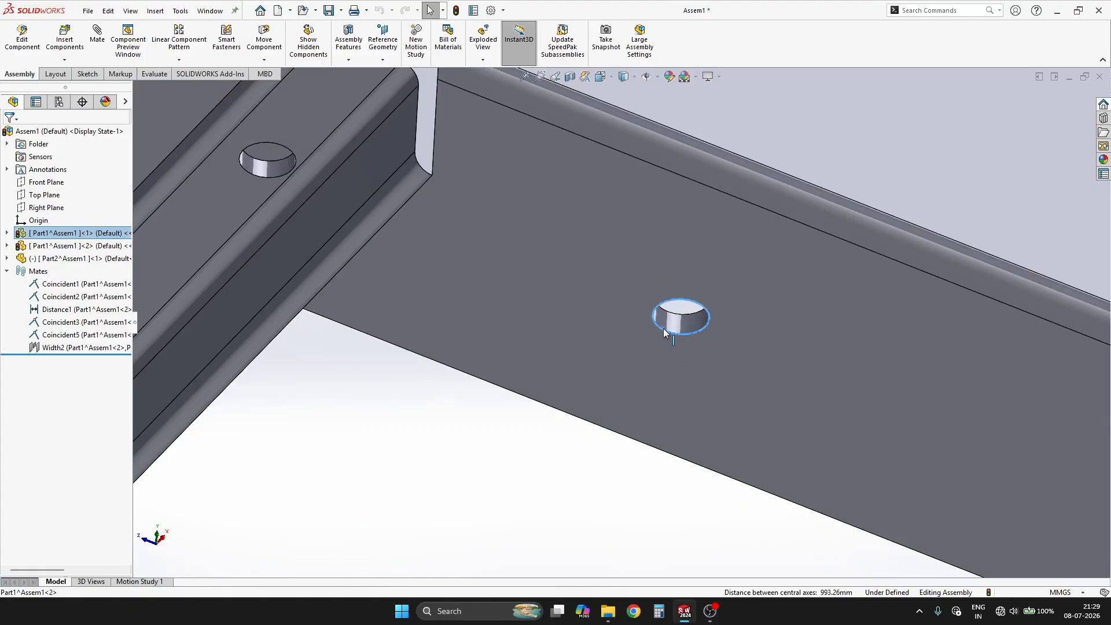
{"action": "scroll", "coordinate": [600, 386], "scroll_direction": "up", "scroll_amount": 4}
{"action": "left_click", "coordinate": [600, 388]}
{"action": "scroll", "coordinate": [691, 326], "scroll_direction": "down", "scroll_amount": 6}
{"action": "left_click", "coordinate": [539, 366]}
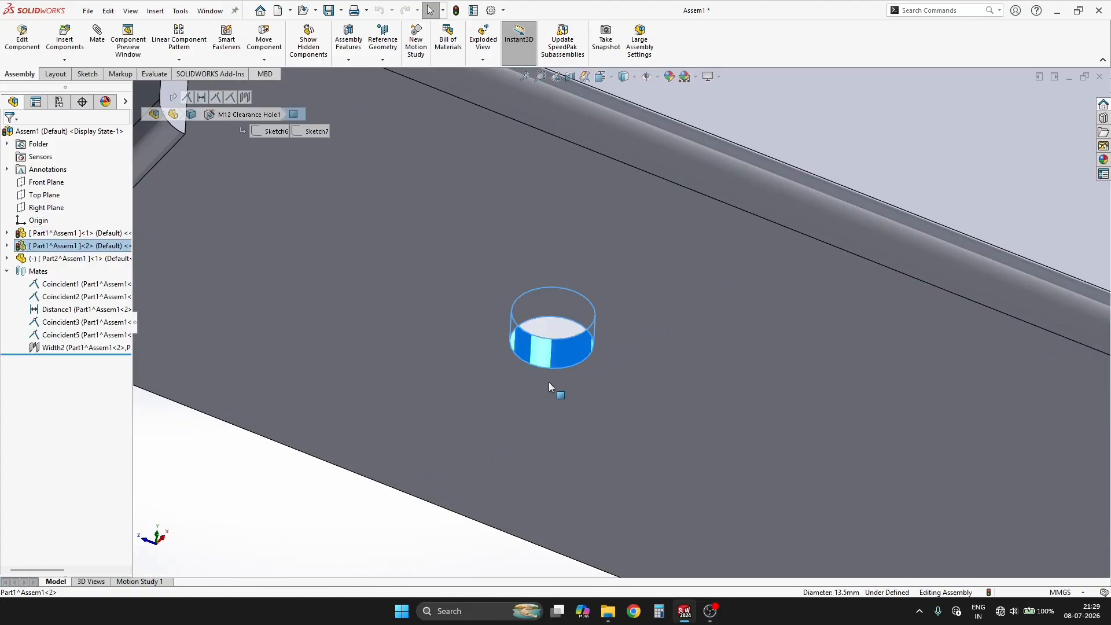
{"action": "scroll", "coordinate": [549, 382], "scroll_direction": "up", "scroll_amount": 6}
{"action": "scroll", "coordinate": [480, 475], "scroll_direction": "down", "scroll_amount": 2}
{"action": "scroll", "coordinate": [481, 476], "scroll_direction": "down", "scroll_amount": 3}
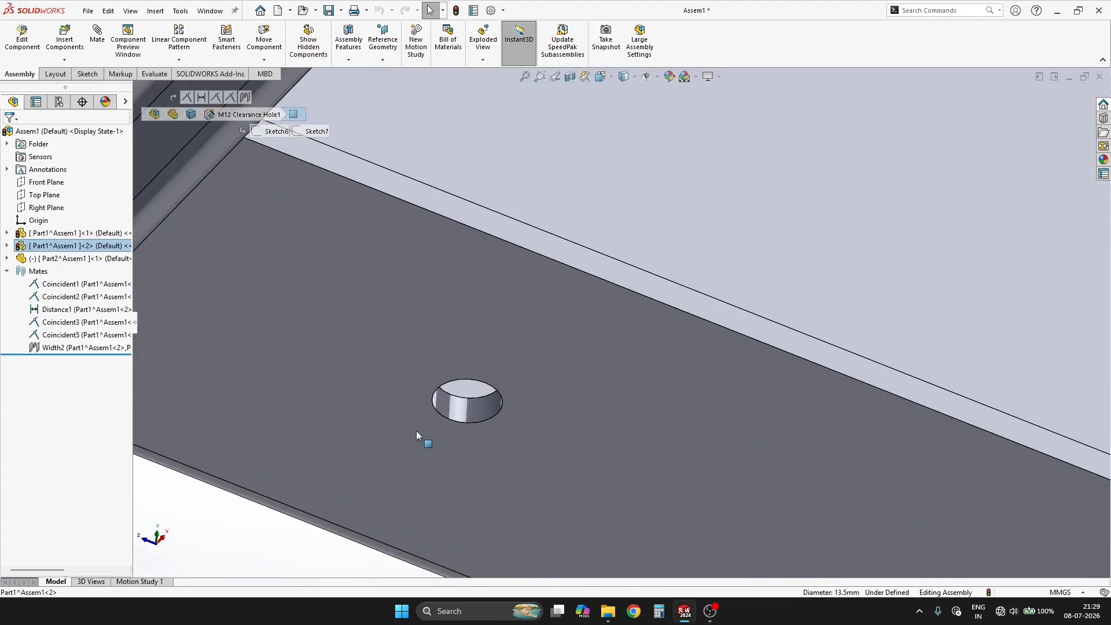
{"action": "left_click", "coordinate": [457, 415], "text": "ctrl"}
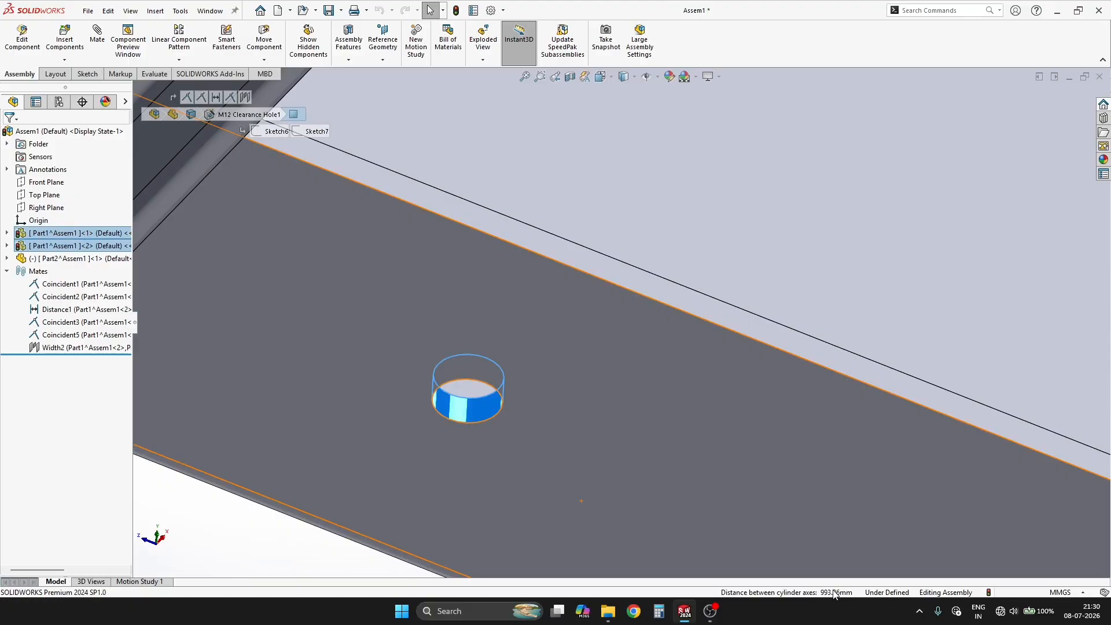
{"action": "scroll", "coordinate": [522, 455], "scroll_direction": "up", "scroll_amount": 4}
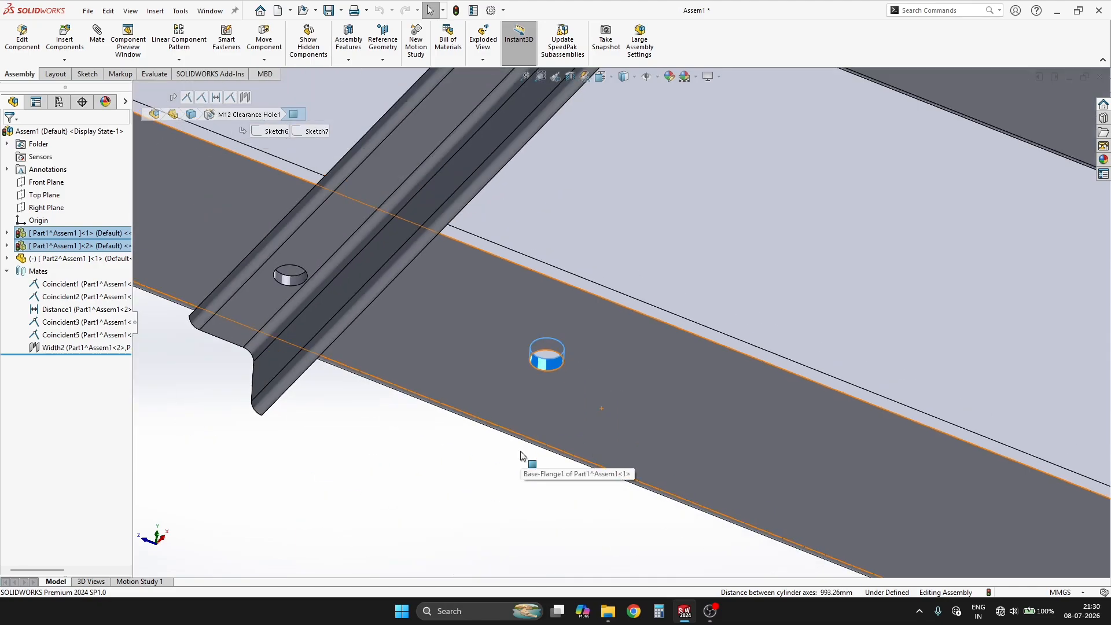
Step: Open the angle iron part, edit the hole position sketch and delete both 50 mm end-offset dimensions
{"action": "left_click", "coordinate": [288, 276]}
{"action": "left_click", "coordinate": [376, 256]}
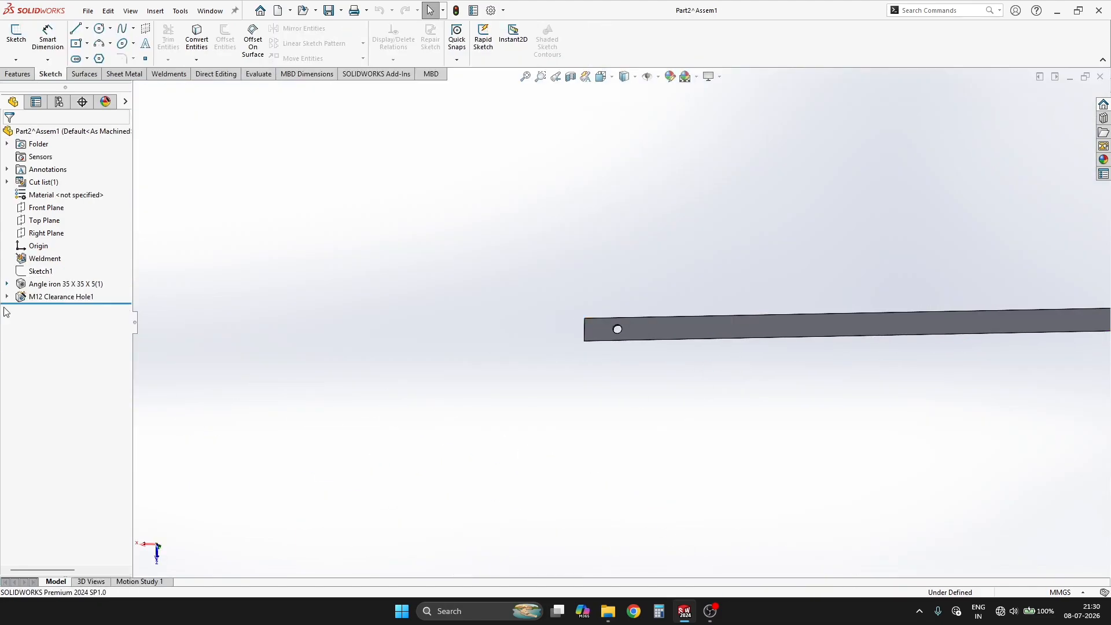
{"action": "left_click", "coordinate": [15, 284]}
{"action": "double_click", "coordinate": [60, 308]}
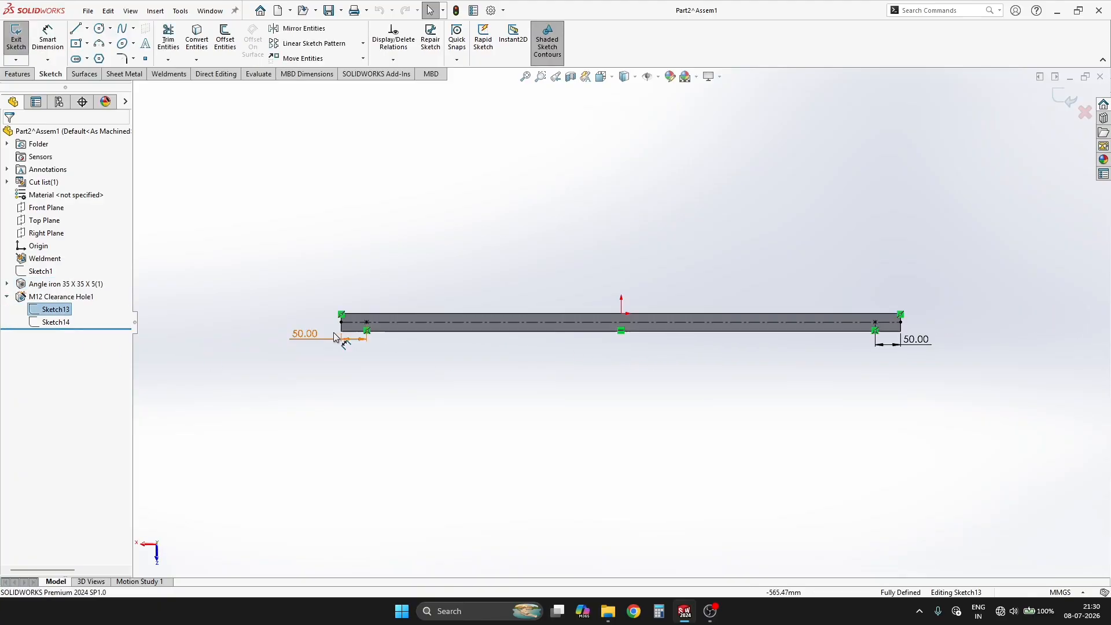
{"action": "left_click", "coordinate": [340, 337]}
{"action": "key", "text": "Delete"}
{"action": "right_click", "coordinate": [909, 340]}
{"action": "left_click", "coordinate": [935, 459]}
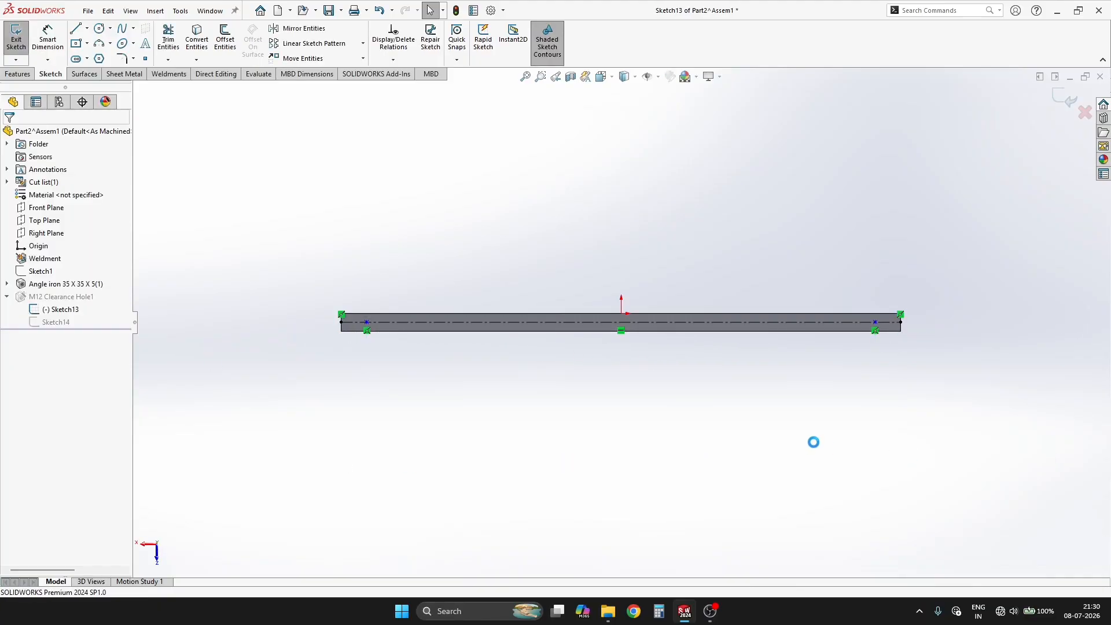
Step: Dimension the spacing between the angle iron's two hole points as 993.26 mm
{"action": "right_click_drag", "start_coordinate": [1030, 453], "coordinate": [1030, 405]}
{"action": "left_click", "coordinate": [874, 323]}
{"action": "left_click", "coordinate": [592, 207]}
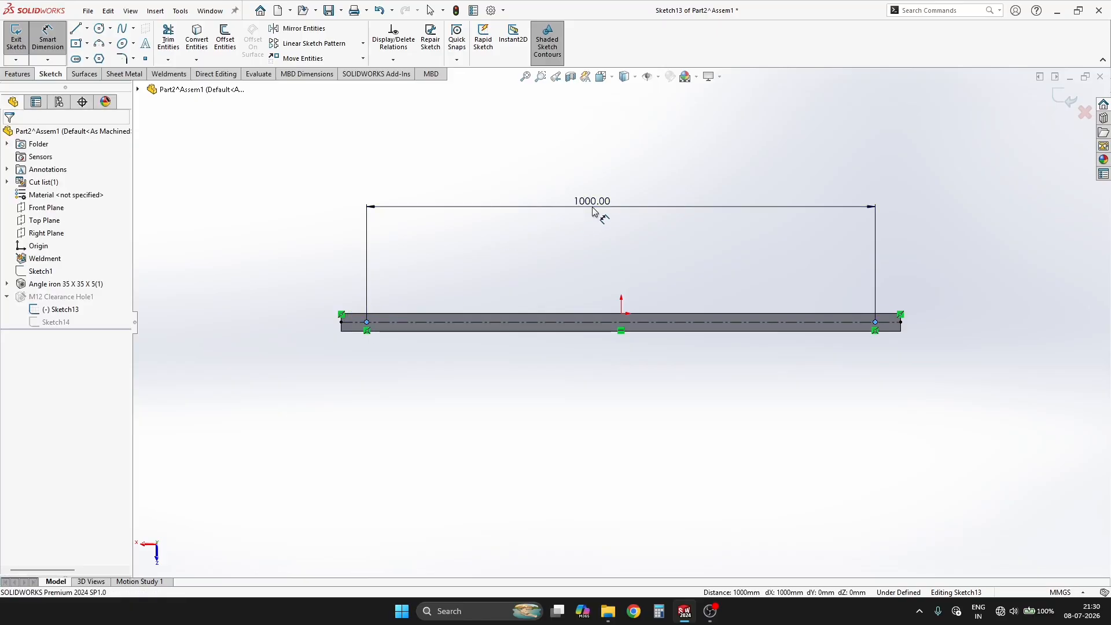
{"action": "type", "text": "993.26"}
{"action": "key", "text": "Return"}
Step: Dimension one hole point from the origin as half the hole spacing using an equation, and return to the assembly
{"action": "left_click", "coordinate": [392, 338]}
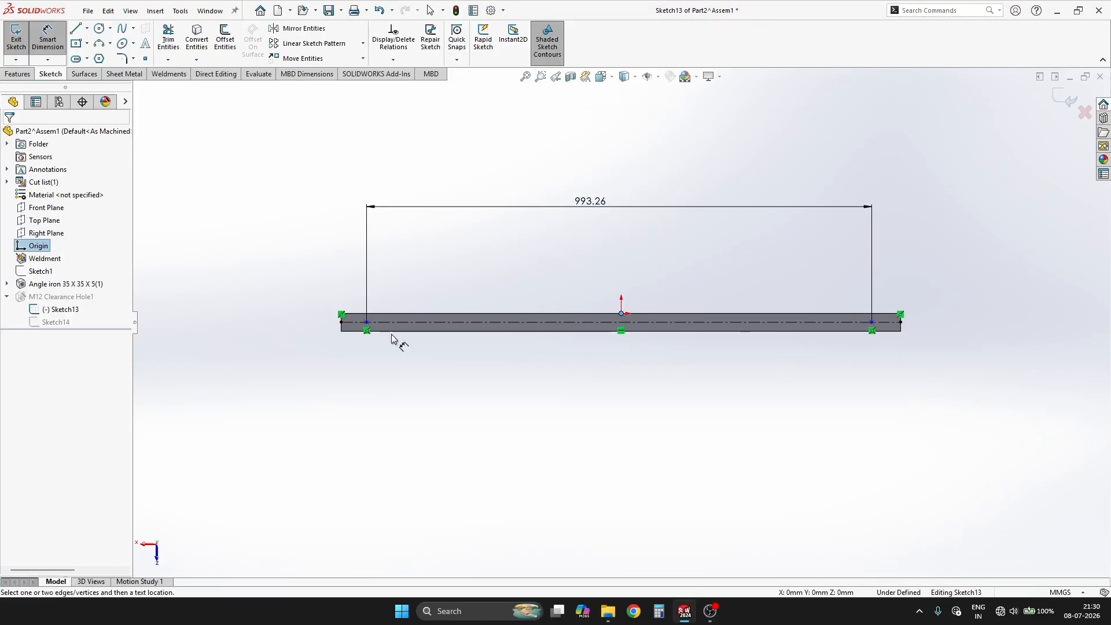
{"action": "left_click", "coordinate": [621, 330]}
{"action": "left_click", "coordinate": [495, 426]}
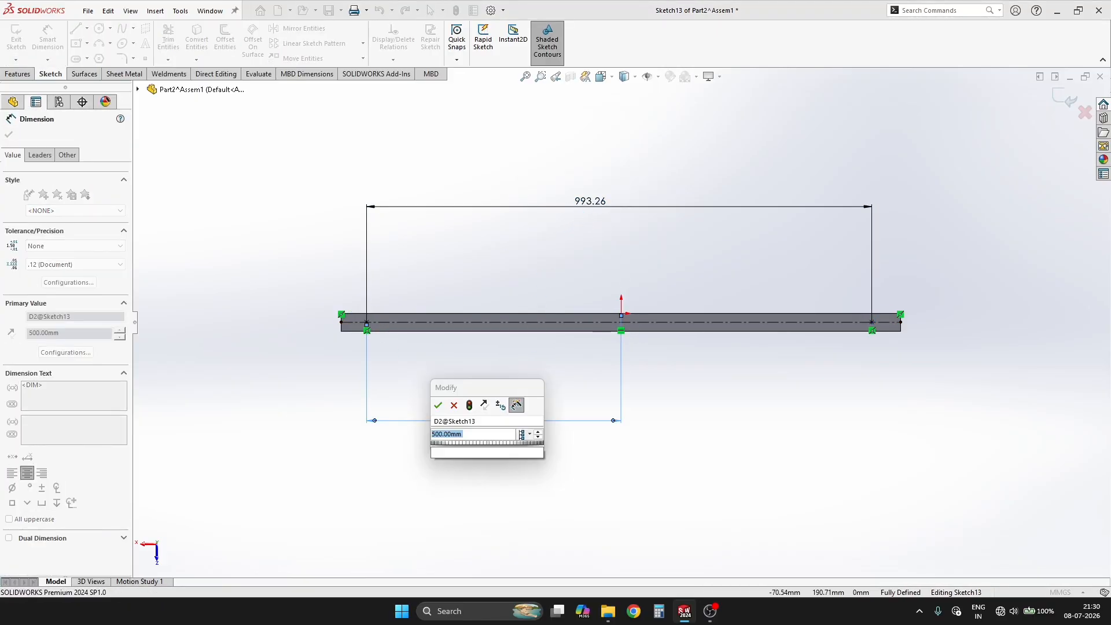
{"action": "type", "text": "="}
{"action": "left_click", "coordinate": [588, 203]}
{"action": "type", "text": "/2"}
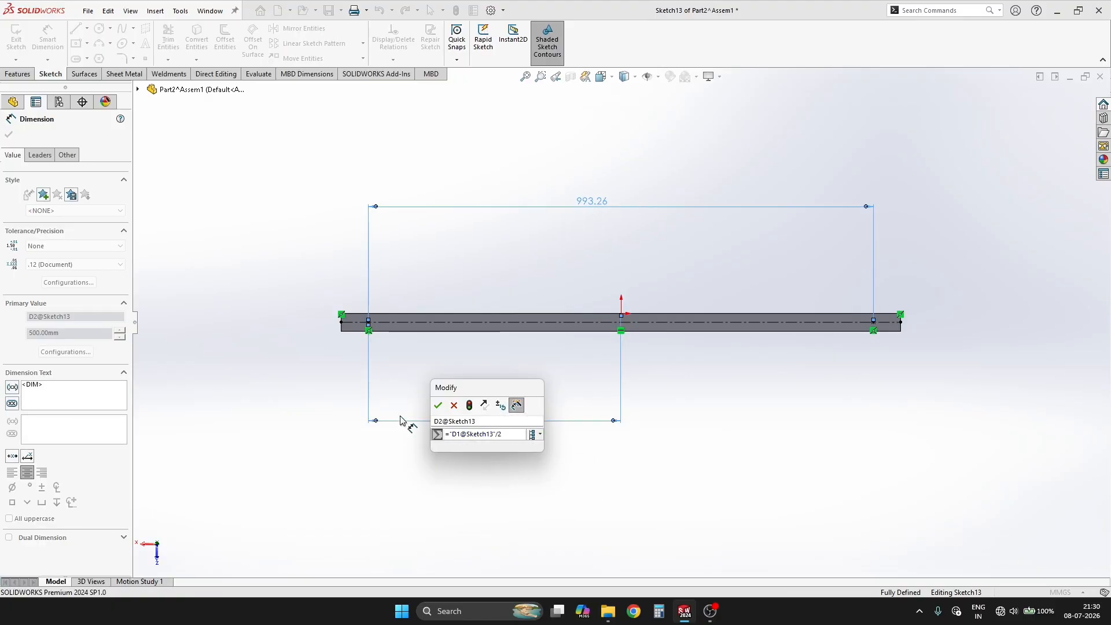
{"action": "left_click", "coordinate": [438, 404]}
{"action": "key", "text": "Escape"}
{"action": "left_click", "coordinate": [1065, 97]}
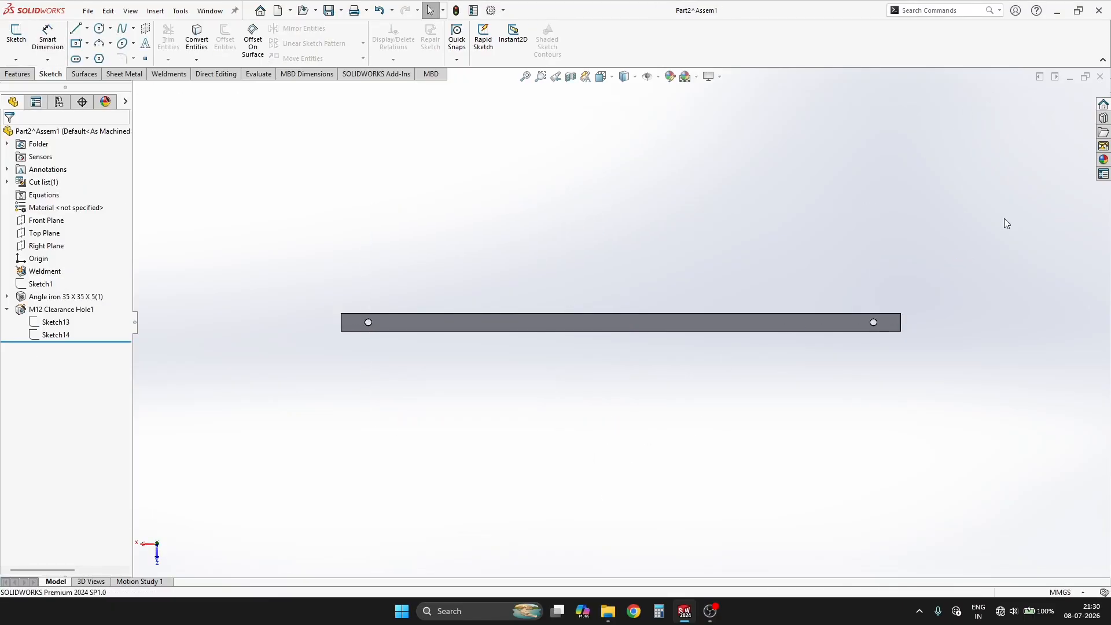
{"action": "left_click", "coordinate": [1099, 77]}
Step: Try to make the revised angle iron's hole concentric with the nearest flange hole of the channel
{"action": "scroll", "coordinate": [590, 370], "scroll_direction": "down", "scroll_amount": 2}
{"action": "left_click", "coordinate": [546, 342]}
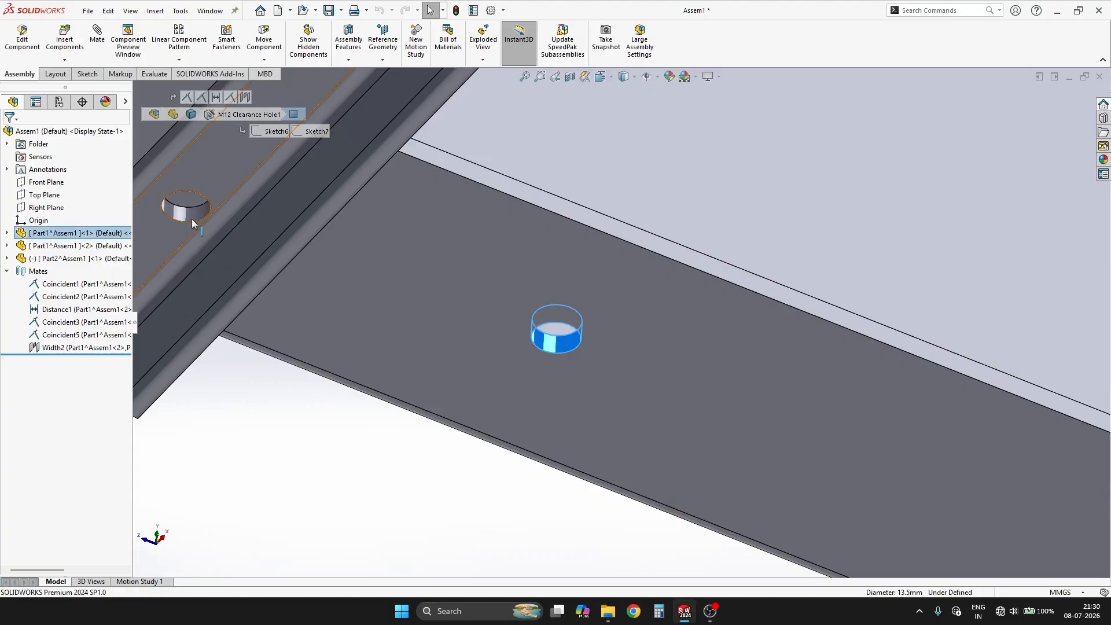
{"action": "left_click", "coordinate": [191, 218], "text": "ctrl"}
{"action": "left_click", "coordinate": [267, 210]}
{"action": "key", "text": "Escape"}
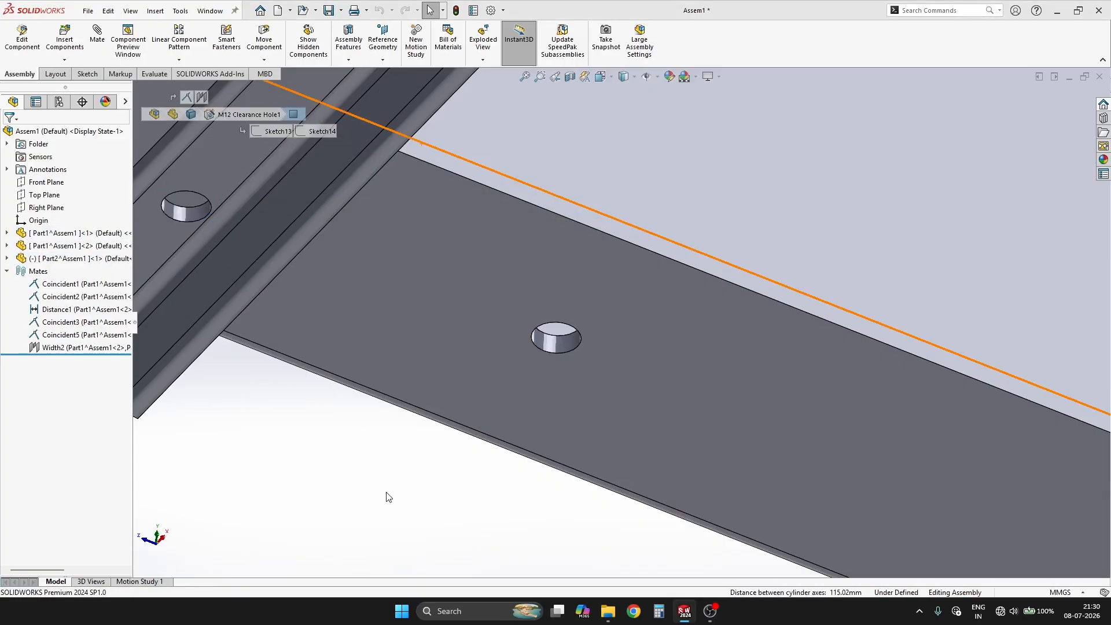
Step: Slide the angle iron along the channels until it lies over the nearest flange hole
{"action": "scroll", "coordinate": [405, 489], "scroll_direction": "up", "scroll_amount": 3}
{"action": "left_click_drag", "start_coordinate": [383, 273], "coordinate": [650, 401]}
{"action": "left_click", "coordinate": [654, 404]}
{"action": "scroll", "coordinate": [583, 341], "scroll_direction": "down", "scroll_amount": 2}
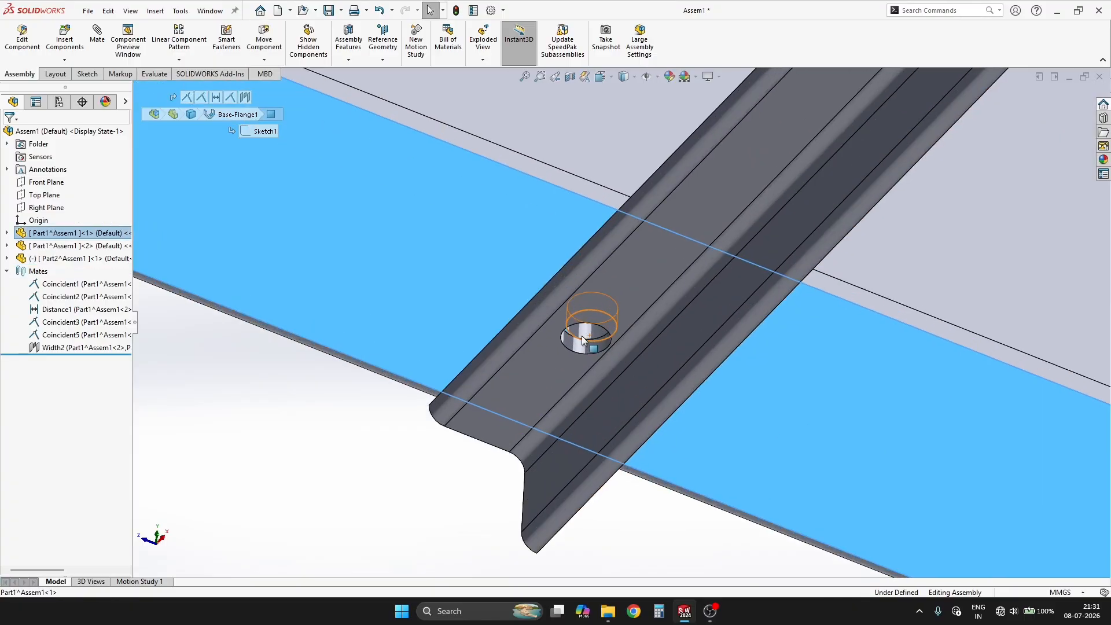
Step: Examine how the angle iron's holes line up with the flange holes at both ends
{"action": "scroll", "coordinate": [582, 340], "scroll_direction": "down", "scroll_amount": 2}
{"action": "middle_click_drag", "start_coordinate": [583, 339], "coordinate": [623, 250]}
{"action": "left_click_drag", "start_coordinate": [682, 294], "coordinate": [688, 300]}
{"action": "scroll", "coordinate": [626, 335], "scroll_direction": "up", "scroll_amount": 1}
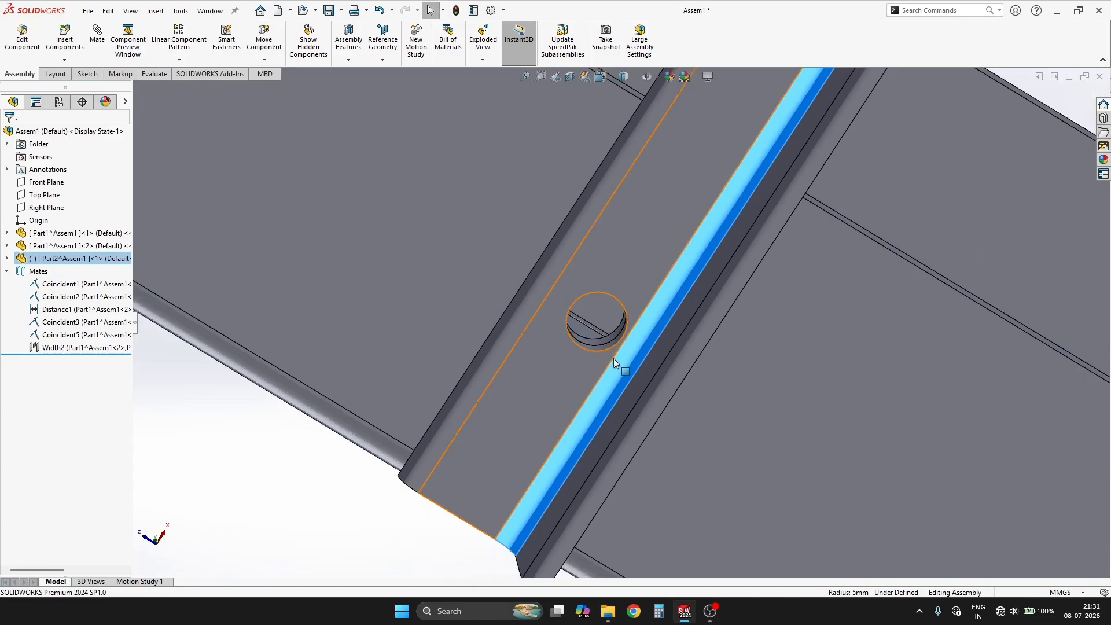
{"action": "middle_click_drag", "start_coordinate": [613, 358], "coordinate": [642, 509]}
{"action": "scroll", "coordinate": [754, 203], "scroll_direction": "up", "scroll_amount": 12}
{"action": "middle_click_drag", "start_coordinate": [845, 257], "coordinate": [780, 370]}
{"action": "scroll", "coordinate": [730, 266], "scroll_direction": "down", "scroll_amount": 4}
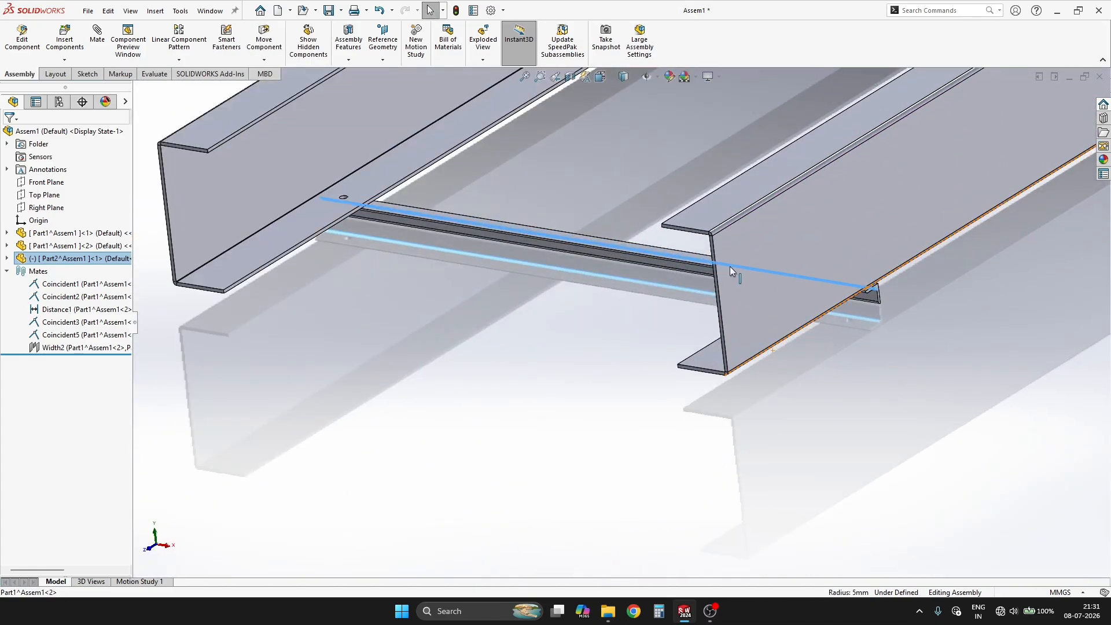
Step: Delete the distance mate that sets the spacing between the two channels
{"action": "scroll", "coordinate": [730, 266], "scroll_direction": "up", "scroll_amount": 4}
{"action": "left_click", "coordinate": [104, 309]}
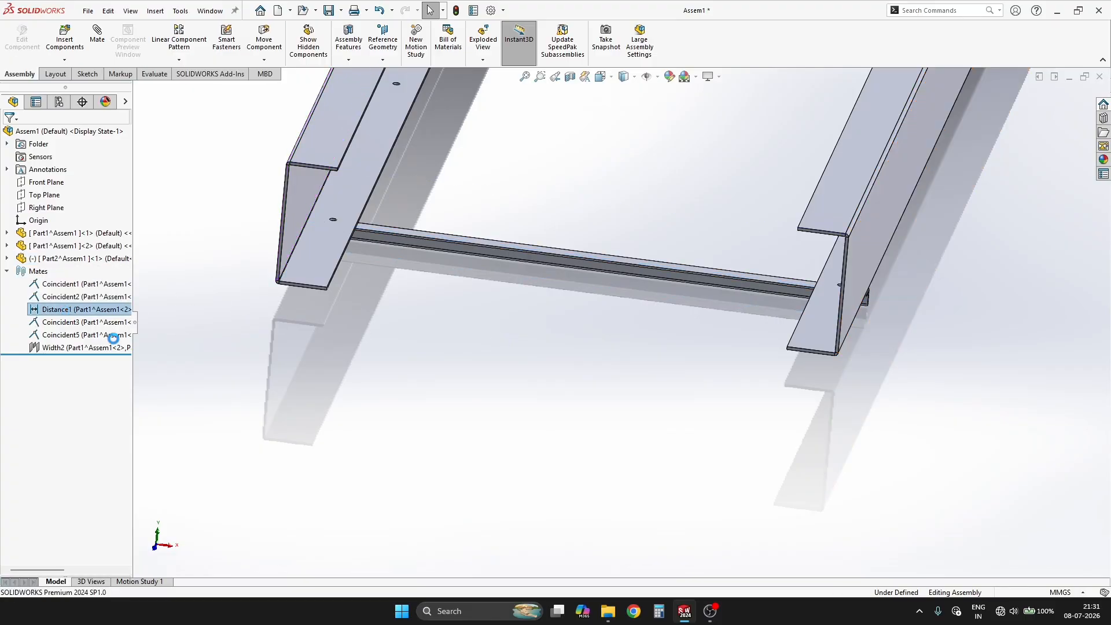
{"action": "middle_click_drag", "start_coordinate": [801, 318], "coordinate": [761, 315]}
Step: Add a concentric mate between the angle iron's end hole and the first channel's nearest flange hole
{"action": "scroll", "coordinate": [475, 174], "scroll_direction": "down", "scroll_amount": 4}
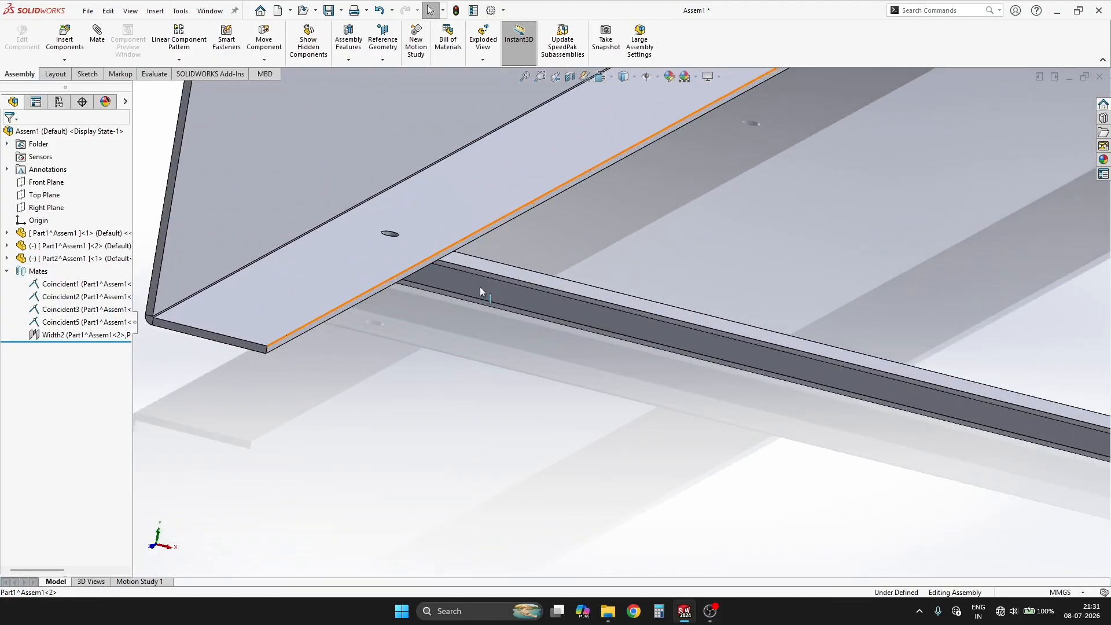
{"action": "middle_click_drag", "start_coordinate": [480, 286], "coordinate": [509, 173]}
{"action": "left_click_drag", "start_coordinate": [470, 279], "coordinate": [510, 306]}
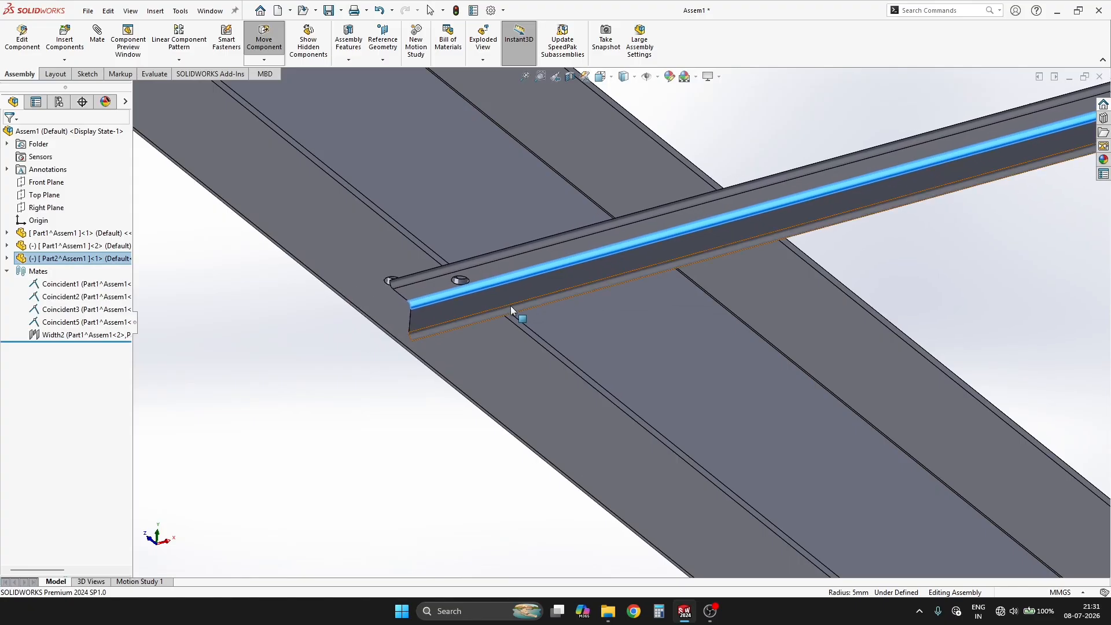
{"action": "scroll", "coordinate": [474, 298], "scroll_direction": "down", "scroll_amount": 5}
{"action": "left_click", "coordinate": [436, 309]}
{"action": "left_click", "coordinate": [743, 310], "text": "ctrl"}
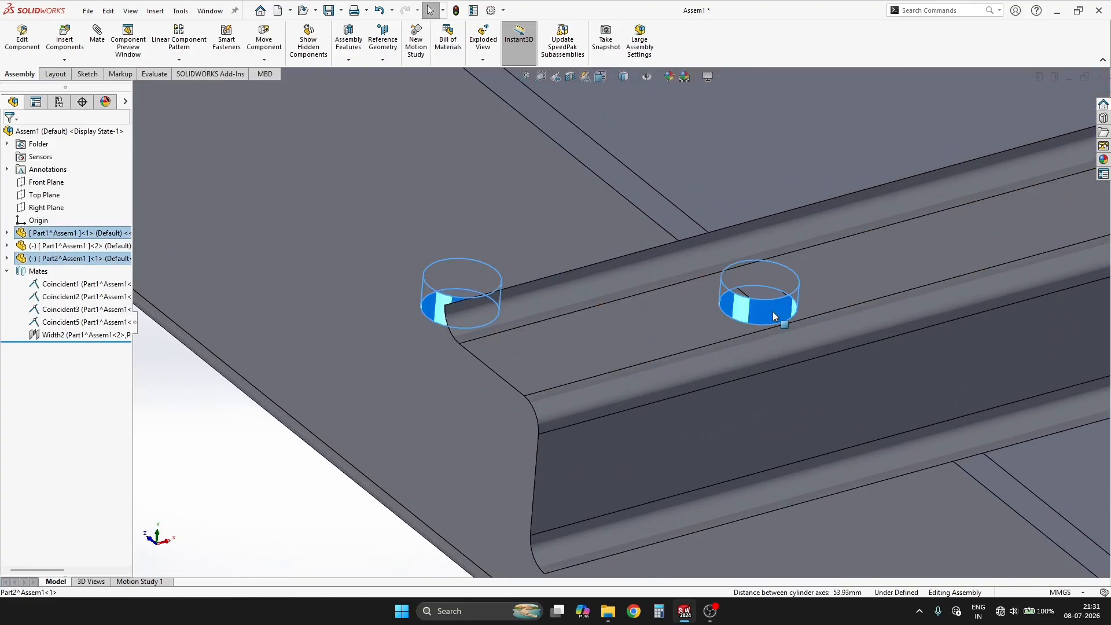
{"action": "left_click", "coordinate": [825, 302]}
Step: Inspect the hole alignment at the angle iron's other end and check whether the second channel can still move
{"action": "scroll", "coordinate": [582, 332], "scroll_direction": "up", "scroll_amount": 5}
{"action": "middle_click_drag", "start_coordinate": [582, 332], "coordinate": [762, 323]}
{"action": "scroll", "coordinate": [762, 323], "scroll_direction": "down", "scroll_amount": 5}
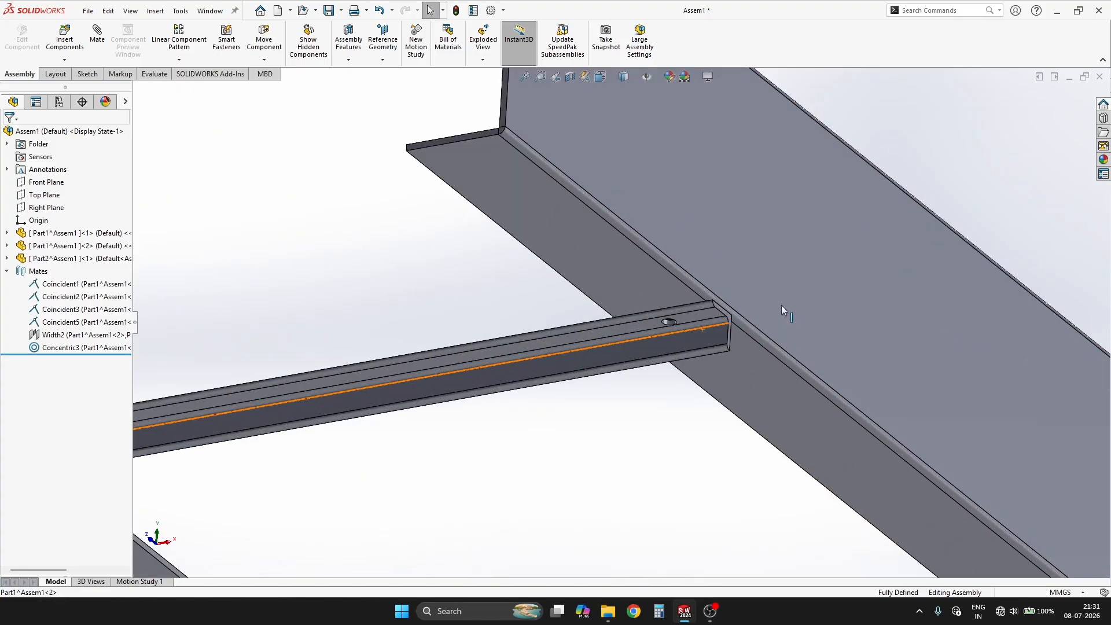
{"action": "left_click_drag", "start_coordinate": [780, 304], "coordinate": [807, 286]}
{"action": "left_click", "coordinate": [759, 301]}
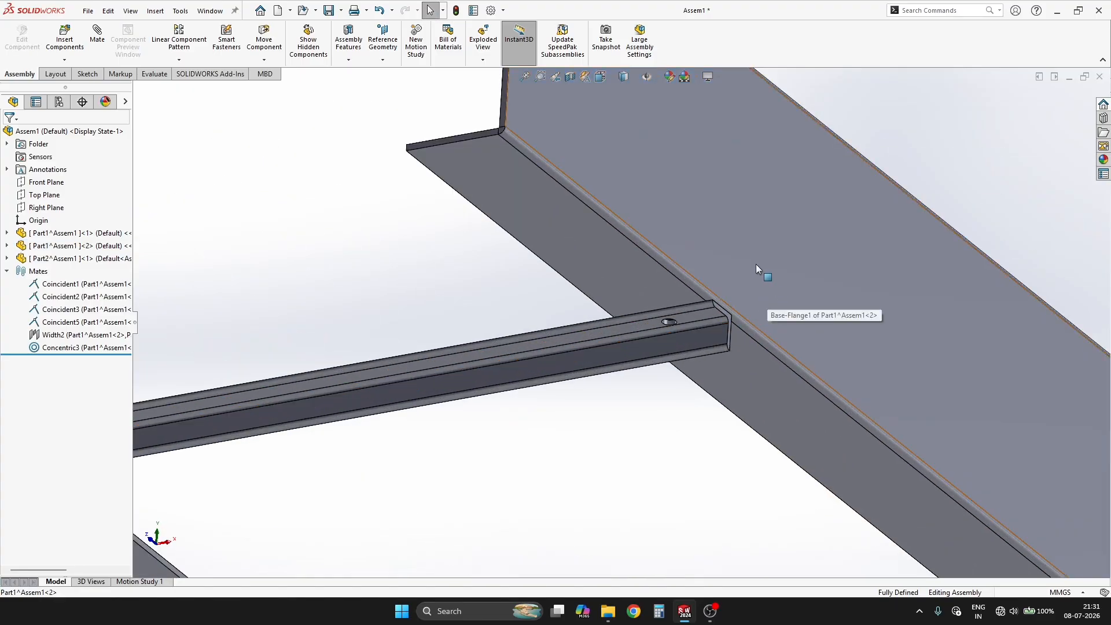
{"action": "left_click", "coordinate": [755, 264]}
{"action": "middle_click_drag", "start_coordinate": [727, 337], "coordinate": [696, 272]}
{"action": "middle_click_drag", "start_coordinate": [687, 387], "coordinate": [446, 379]}
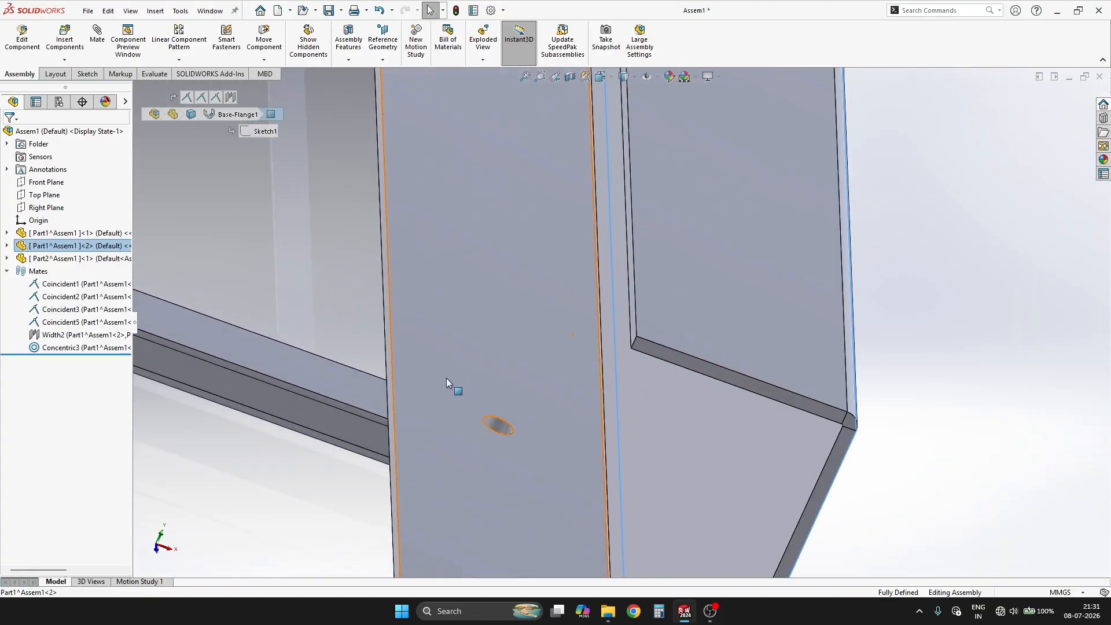
Step: Review the second channel's mates and delete its coincident mate with the angle iron
{"action": "left_click", "coordinate": [349, 397]}
{"action": "left_click", "coordinate": [525, 183]}
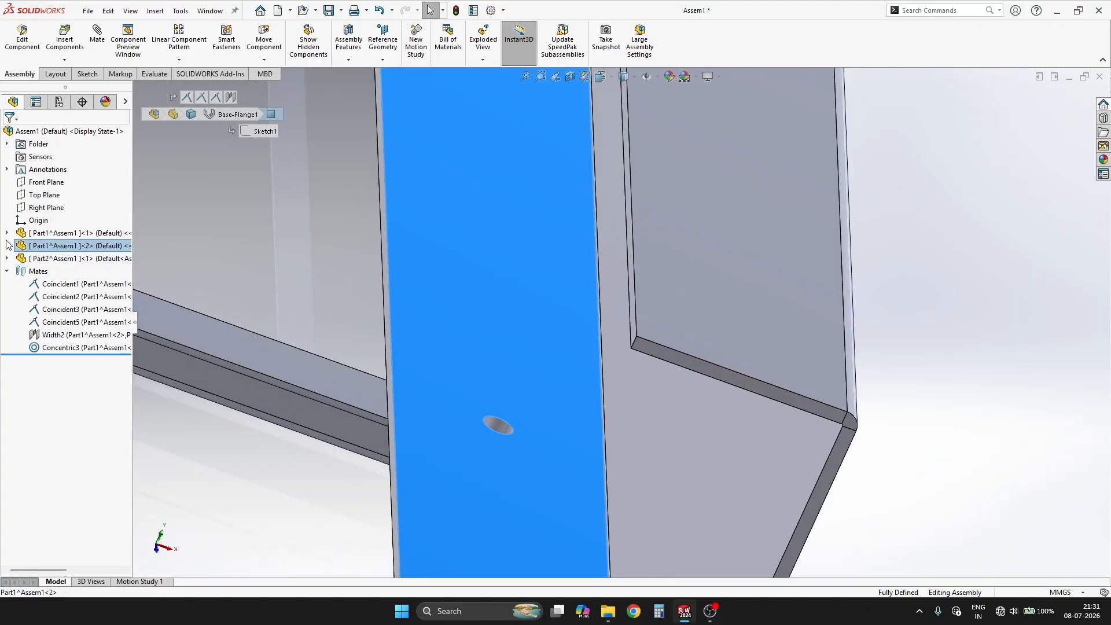
{"action": "double_click", "coordinate": [60, 264]}
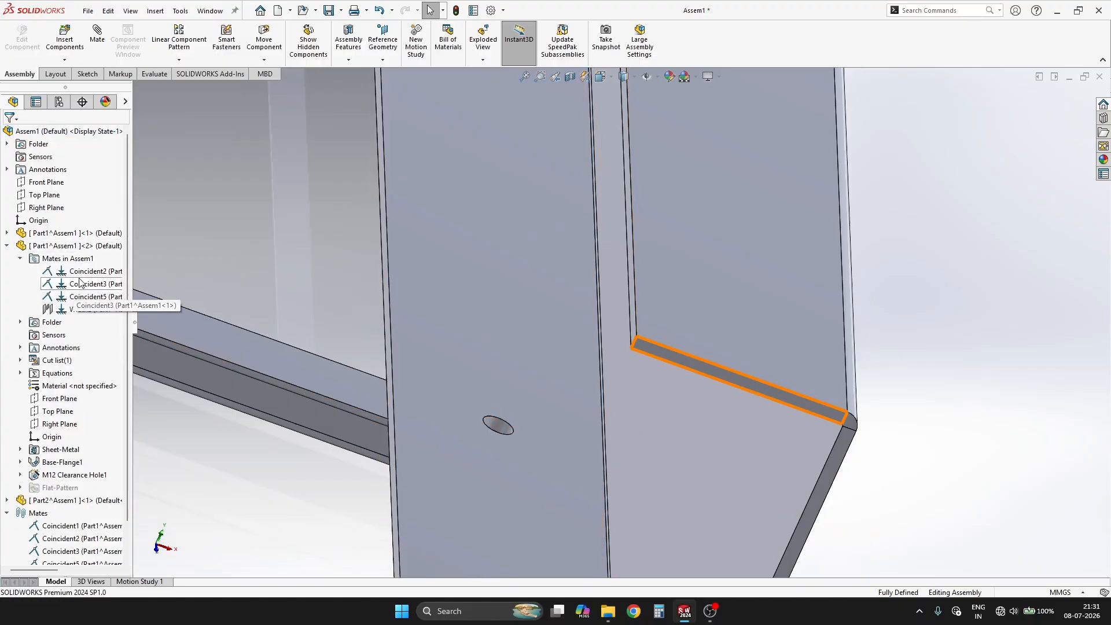
{"action": "left_click", "coordinate": [87, 284]}
{"action": "scroll", "coordinate": [730, 319], "scroll_direction": "up", "scroll_amount": 7}
{"action": "middle_click_drag", "start_coordinate": [730, 319], "coordinate": [171, 244]}
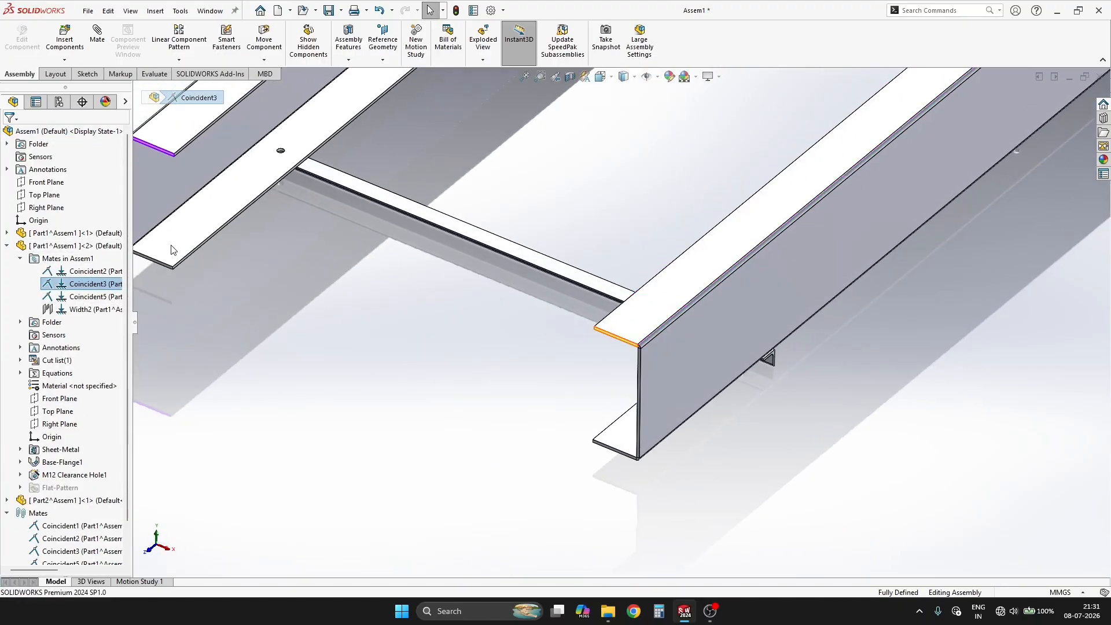
{"action": "left_click", "coordinate": [82, 297]}
{"action": "key", "text": "Delete"}
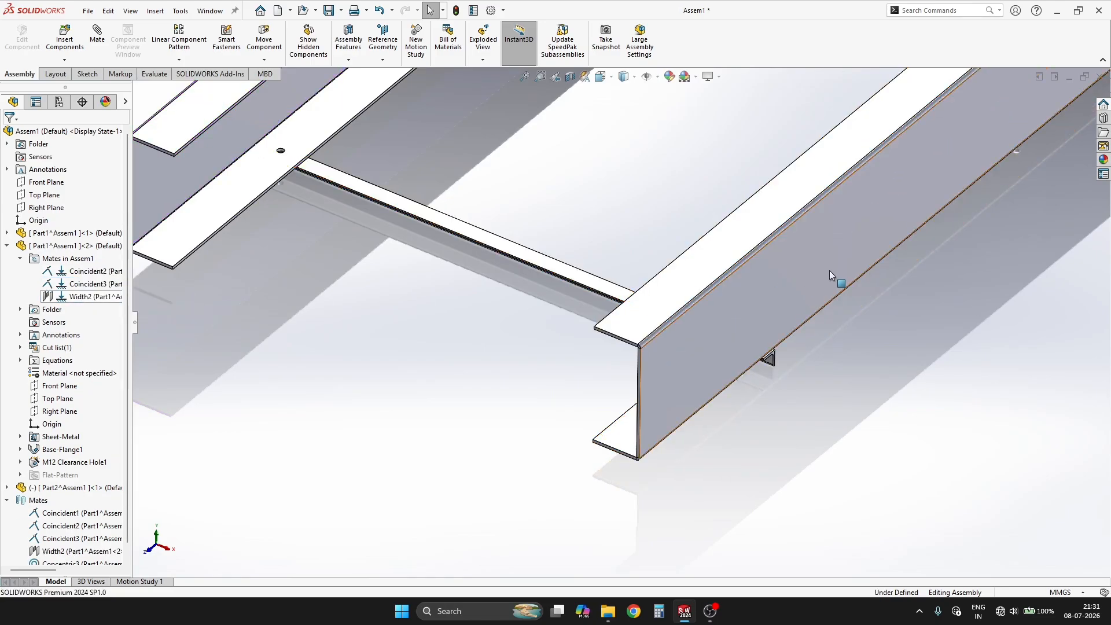
Step: Delete the width mate that centres the angle iron between the channels and swing the angle iron about its mated hole
{"action": "left_click", "coordinate": [731, 289]}
{"action": "left_click", "coordinate": [593, 299]}
{"action": "mouse_move", "coordinate": [606, 294]}
{"action": "left_mouse_down"}
{"action": "mouse_move", "coordinate": [569, 329]}
{"action": "mouse_move", "coordinate": [603, 291]}
{"action": "mouse_move", "coordinate": [617, 301]}
{"action": "mouse_move", "coordinate": [600, 315]}
{"action": "left_mouse_up"}
{"action": "left_click", "coordinate": [487, 337]}
{"action": "scroll", "coordinate": [277, 185], "scroll_direction": "down", "scroll_amount": 3}
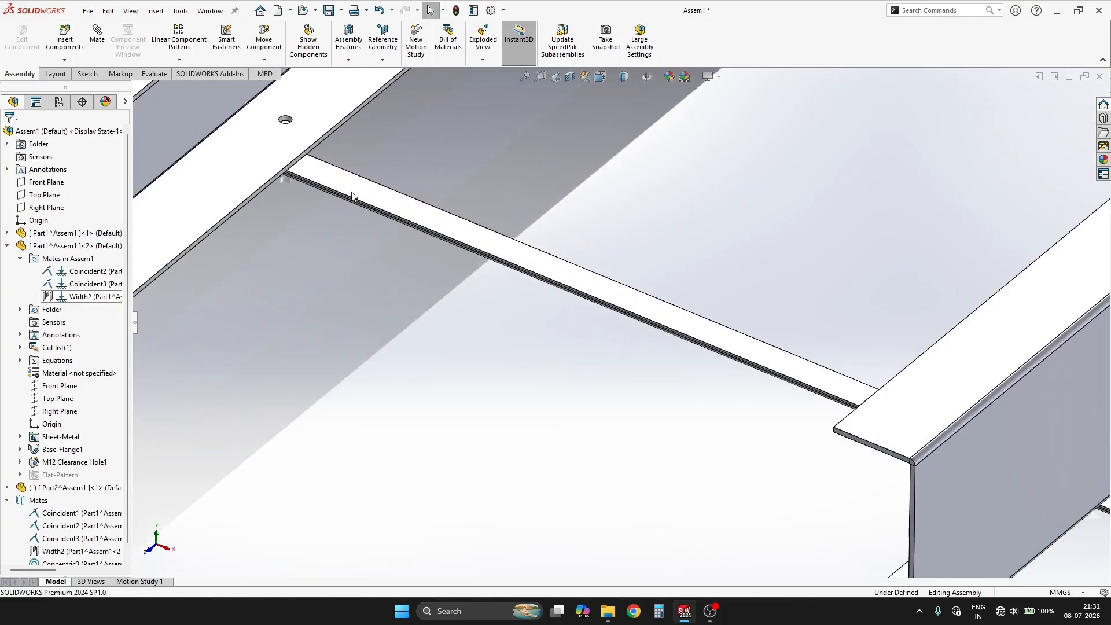
{"action": "left_click", "coordinate": [1009, 343]}
{"action": "left_click", "coordinate": [112, 297]}
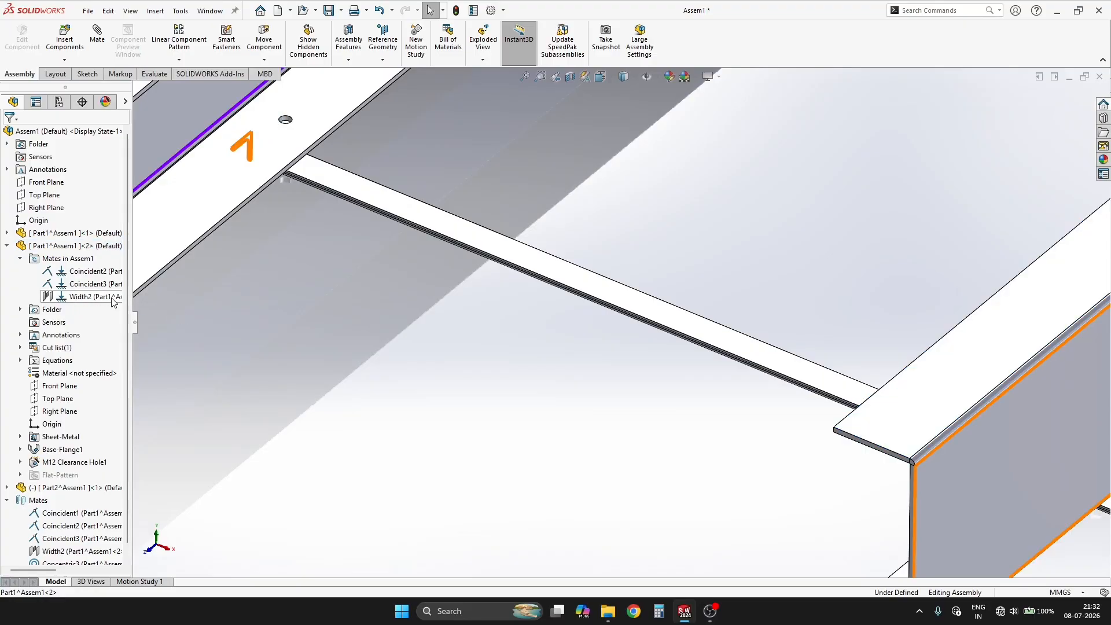
{"action": "key", "text": "Delete"}
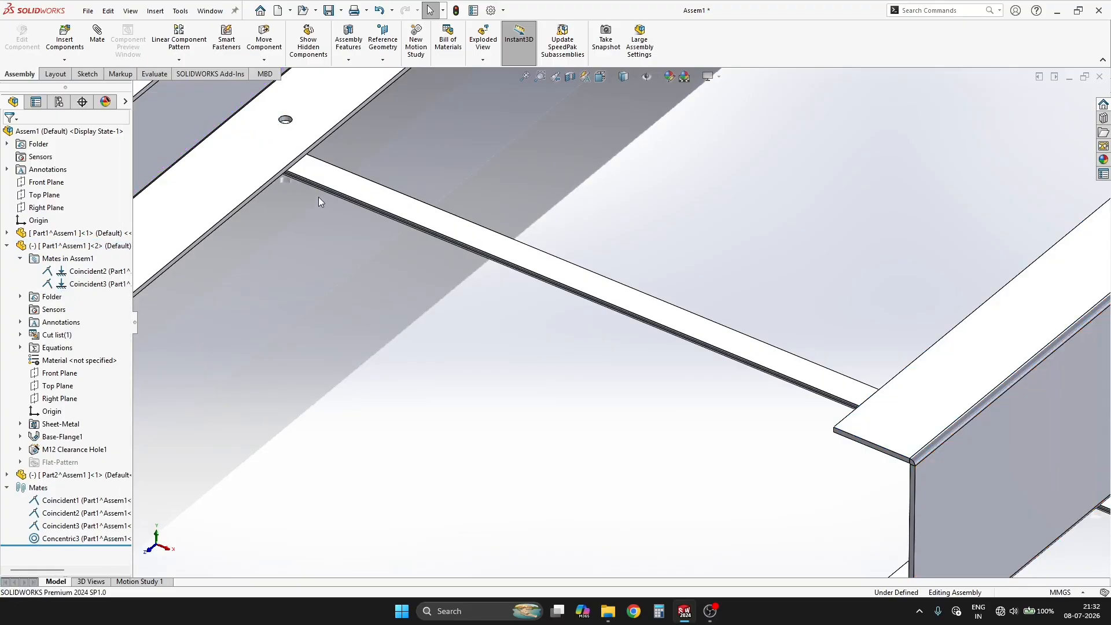
{"action": "left_click_drag", "start_coordinate": [319, 197], "coordinate": [274, 251]}
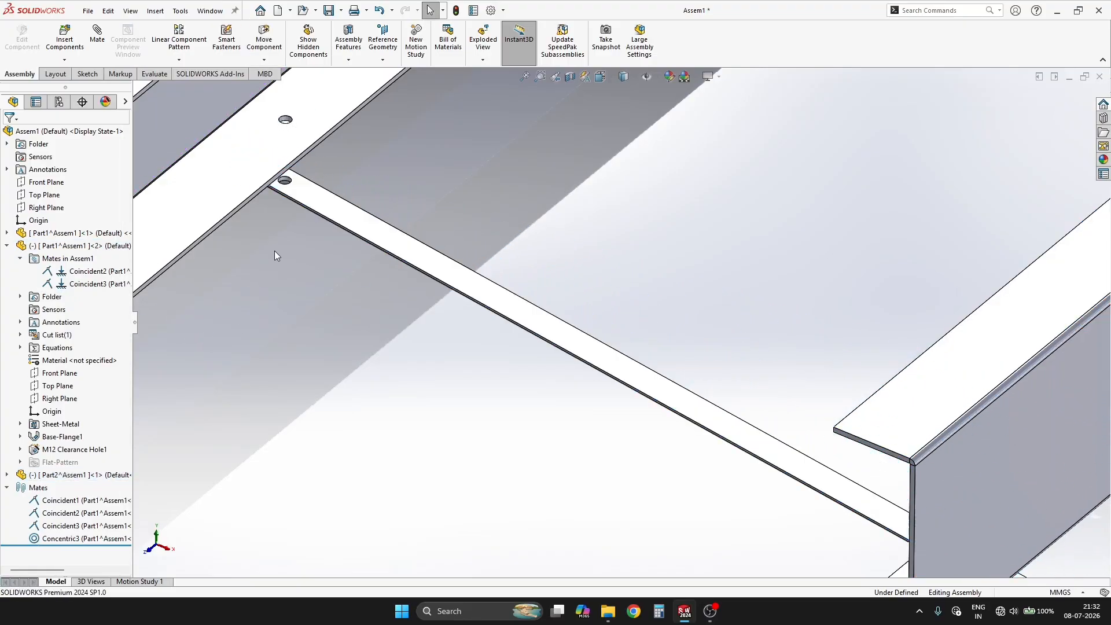
Step: Add a coincident mate between the angle iron's top face and the underside of the first channel's flange
{"action": "left_click", "coordinate": [331, 200]}
{"action": "middle_click_drag", "start_coordinate": [318, 260], "coordinate": [325, 116]}
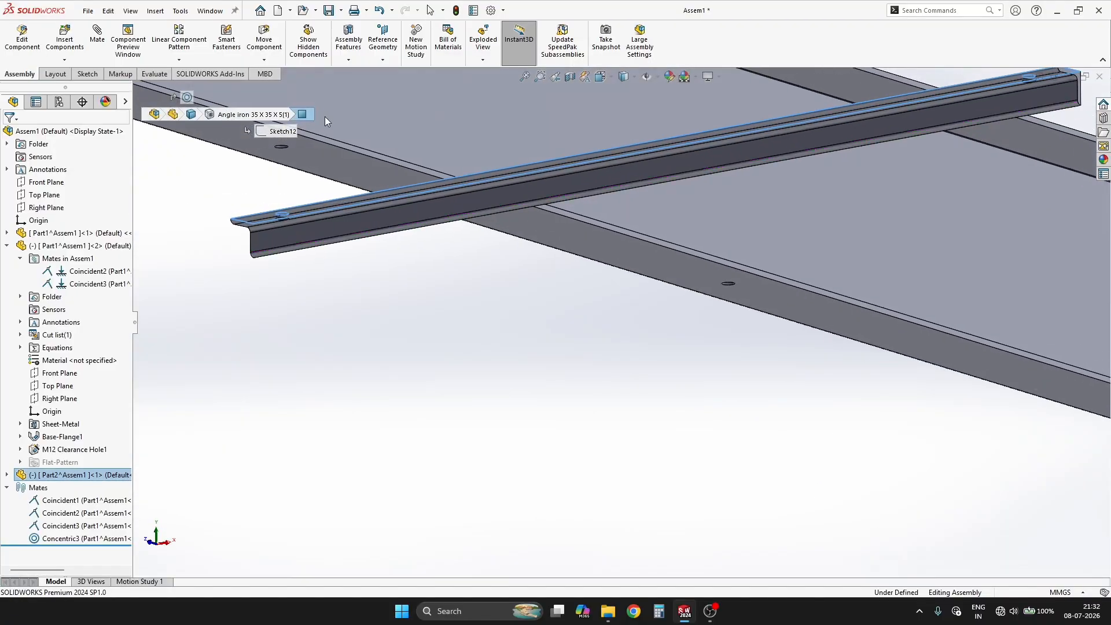
{"action": "left_click", "coordinate": [339, 163], "text": "ctrl"}
{"action": "left_click", "coordinate": [372, 153]}
Step: Add a concentric mate between the angle iron's free-end hole and the second channel's nearest flange hole
{"action": "middle_click_drag", "start_coordinate": [328, 336], "coordinate": [697, 343]}
{"action": "scroll", "coordinate": [720, 494], "scroll_direction": "up", "scroll_amount": 2}
{"action": "scroll", "coordinate": [696, 342], "scroll_direction": "down", "scroll_amount": 6}
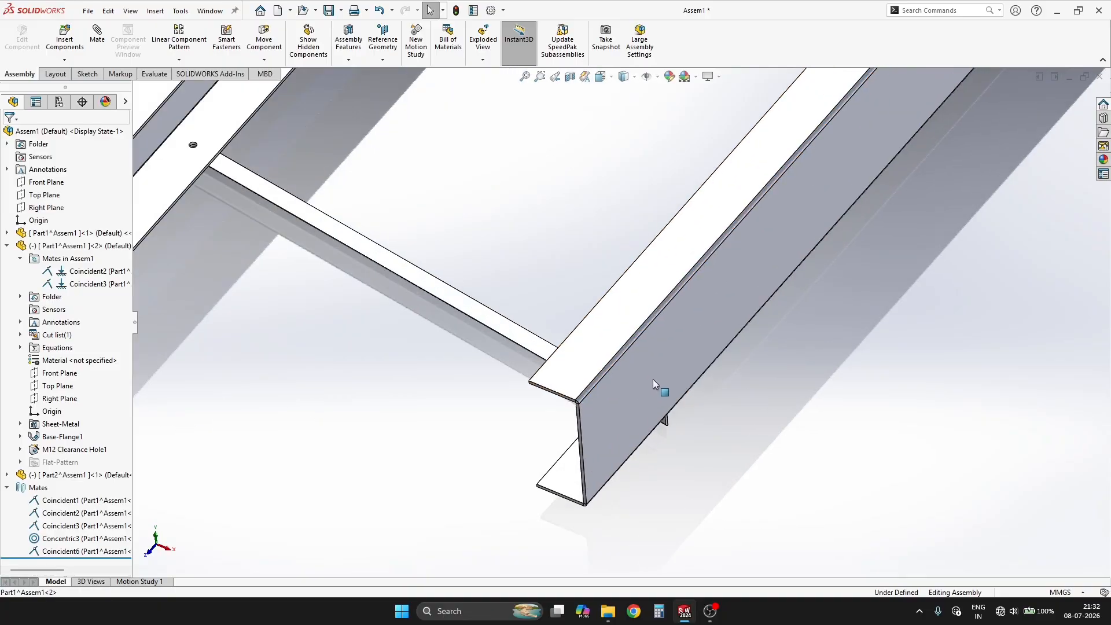
{"action": "mouse_move", "coordinate": [652, 380]}
{"action": "left_mouse_down"}
{"action": "mouse_move", "coordinate": [738, 250]}
{"action": "mouse_move", "coordinate": [634, 394]}
{"action": "mouse_move", "coordinate": [654, 400]}
{"action": "left_mouse_up"}
{"action": "left_click", "coordinate": [819, 382]}
{"action": "middle_click_drag", "start_coordinate": [819, 382], "coordinate": [665, 368]}
{"action": "scroll", "coordinate": [665, 367], "scroll_direction": "down", "scroll_amount": 2}
{"action": "left_click_drag", "start_coordinate": [767, 357], "coordinate": [822, 362]}
{"action": "scroll", "coordinate": [631, 393], "scroll_direction": "down", "scroll_amount": 8}
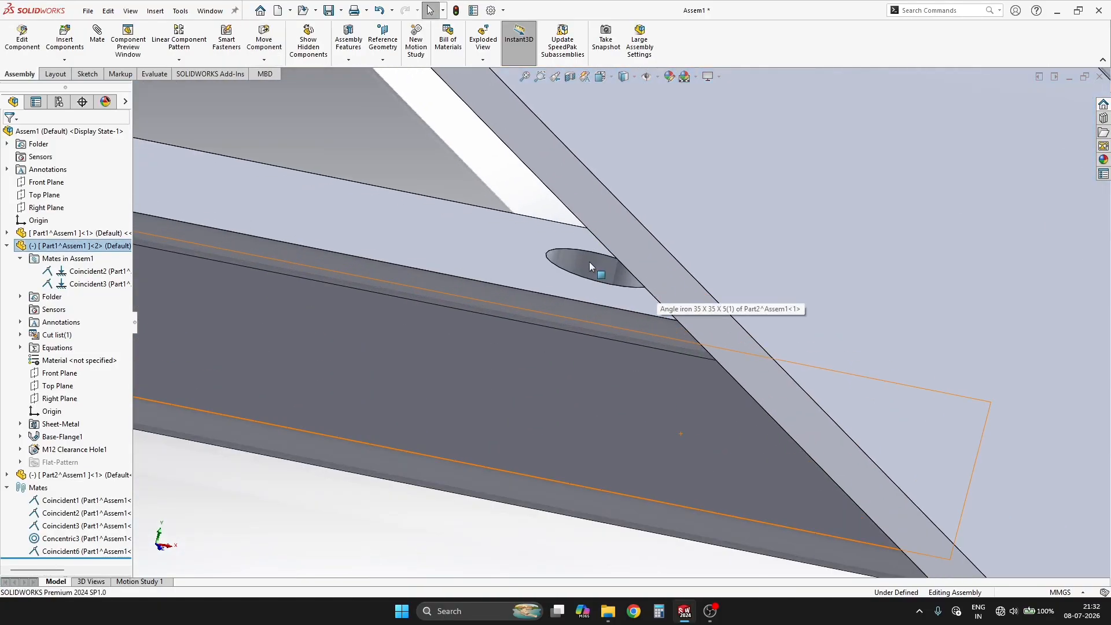
{"action": "left_click", "coordinate": [589, 262]}
{"action": "scroll", "coordinate": [589, 260], "scroll_direction": "up", "scroll_amount": 3}
{"action": "middle_click_drag", "start_coordinate": [575, 194], "coordinate": [631, 229], "text": "ctrl"}
{"action": "left_click", "coordinate": [631, 229]}
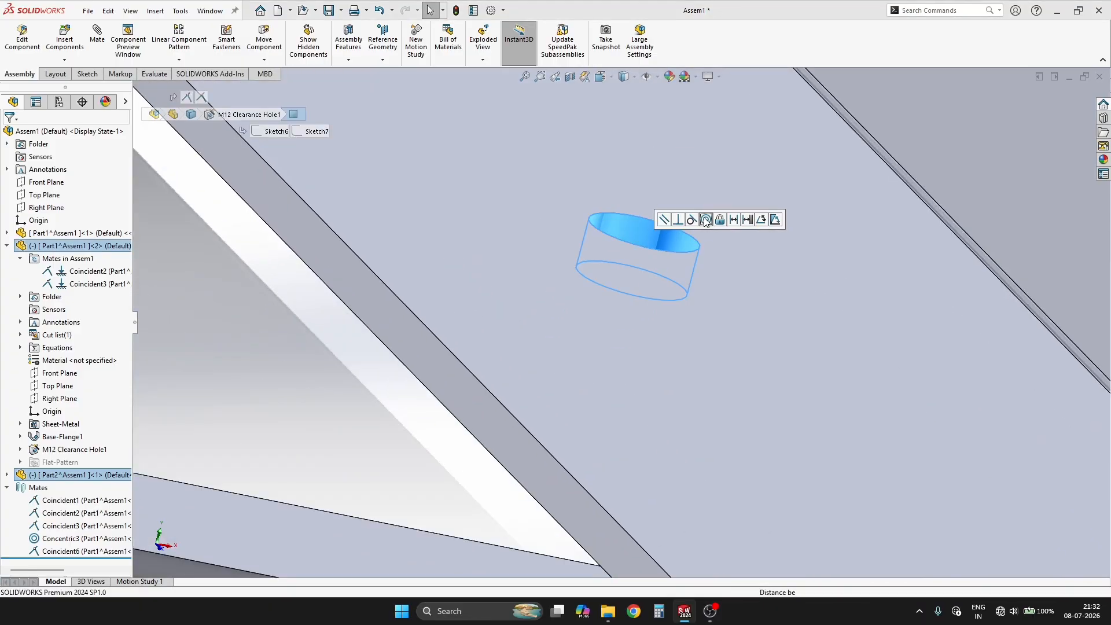
{"action": "left_click", "coordinate": [705, 220]}
Step: Inspect how the mated angle iron and both channels line up, and check the flange holes along the channels
{"action": "key", "text": "ctrl+7"}
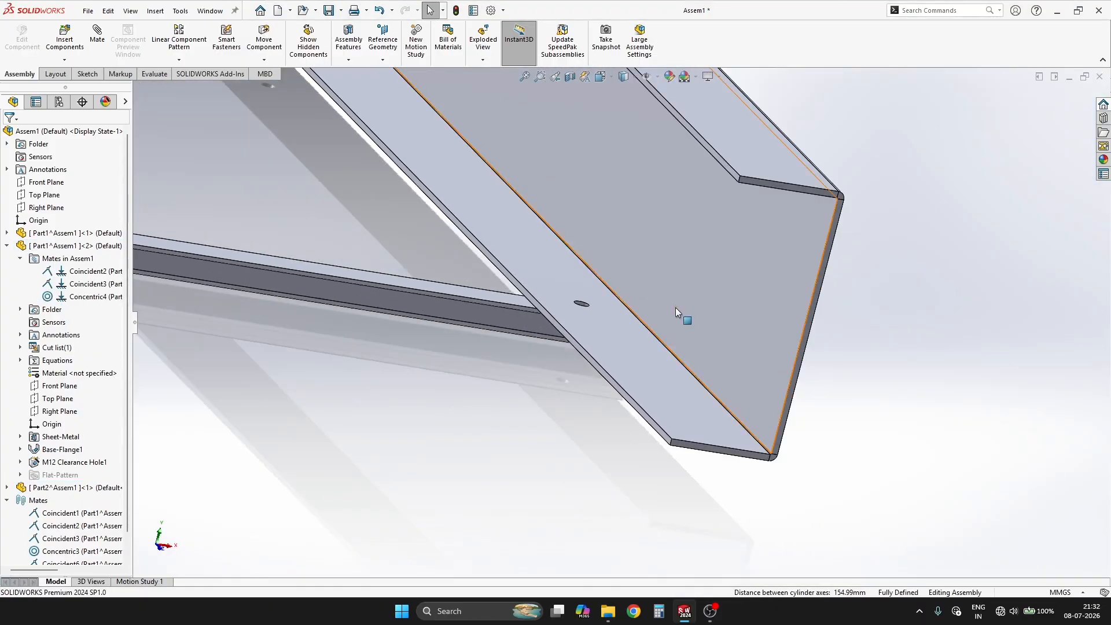
{"action": "key", "text": "f"}
{"action": "scroll", "coordinate": [457, 376], "scroll_direction": "down", "scroll_amount": 3}
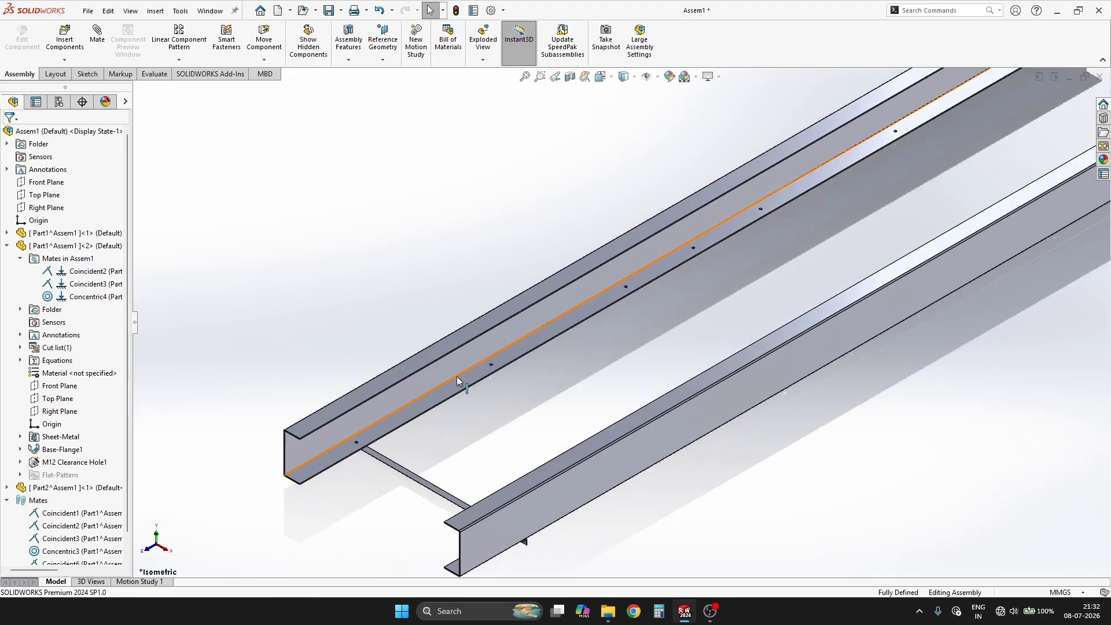
{"action": "scroll", "coordinate": [501, 359], "scroll_direction": "up", "scroll_amount": 3}
{"action": "scroll", "coordinate": [590, 365], "scroll_direction": "down", "scroll_amount": 6}
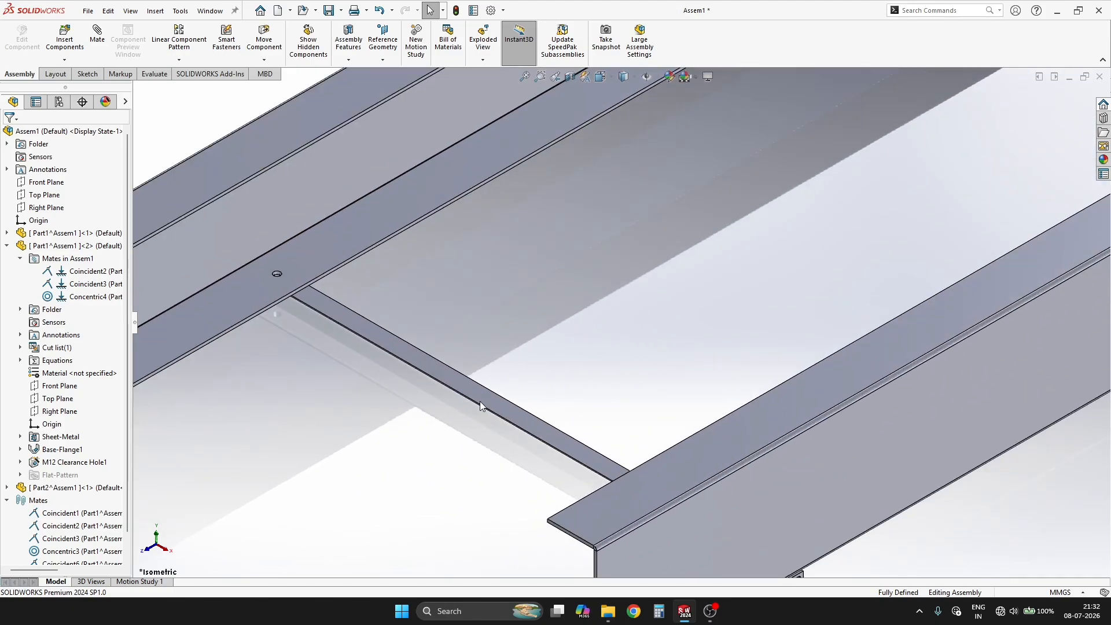
{"action": "middle_click_drag", "start_coordinate": [480, 401], "coordinate": [657, 393]}
{"action": "scroll", "coordinate": [493, 394], "scroll_direction": "down", "scroll_amount": 4}
{"action": "scroll", "coordinate": [585, 336], "scroll_direction": "up", "scroll_amount": 3}
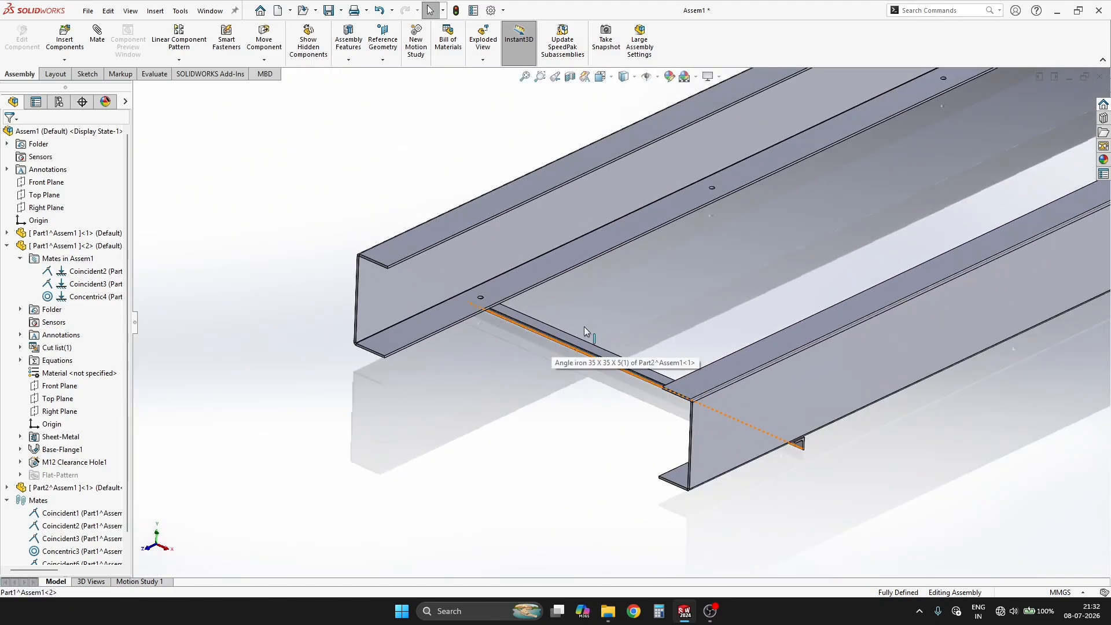
{"action": "scroll", "coordinate": [578, 396], "scroll_direction": "down", "scroll_amount": 3}
{"action": "scroll", "coordinate": [546, 438], "scroll_direction": "up", "scroll_amount": 2}
{"action": "scroll", "coordinate": [478, 512], "scroll_direction": "down", "scroll_amount": 2}
{"action": "scroll", "coordinate": [478, 512], "scroll_direction": "up", "scroll_amount": 8}
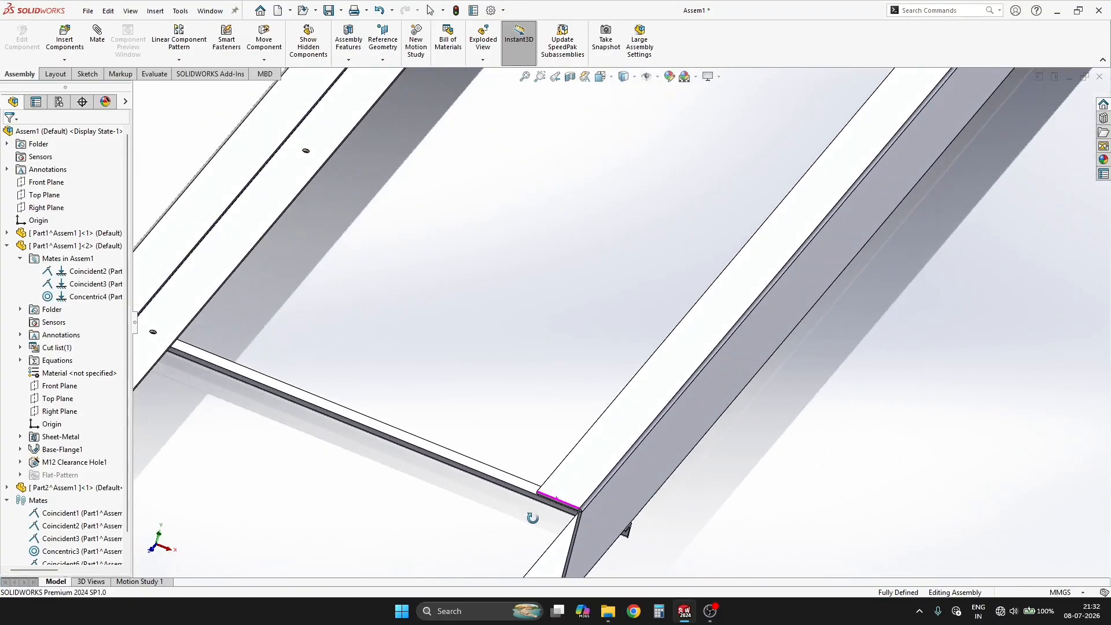
{"action": "scroll", "coordinate": [655, 300], "scroll_direction": "down", "scroll_amount": 10}
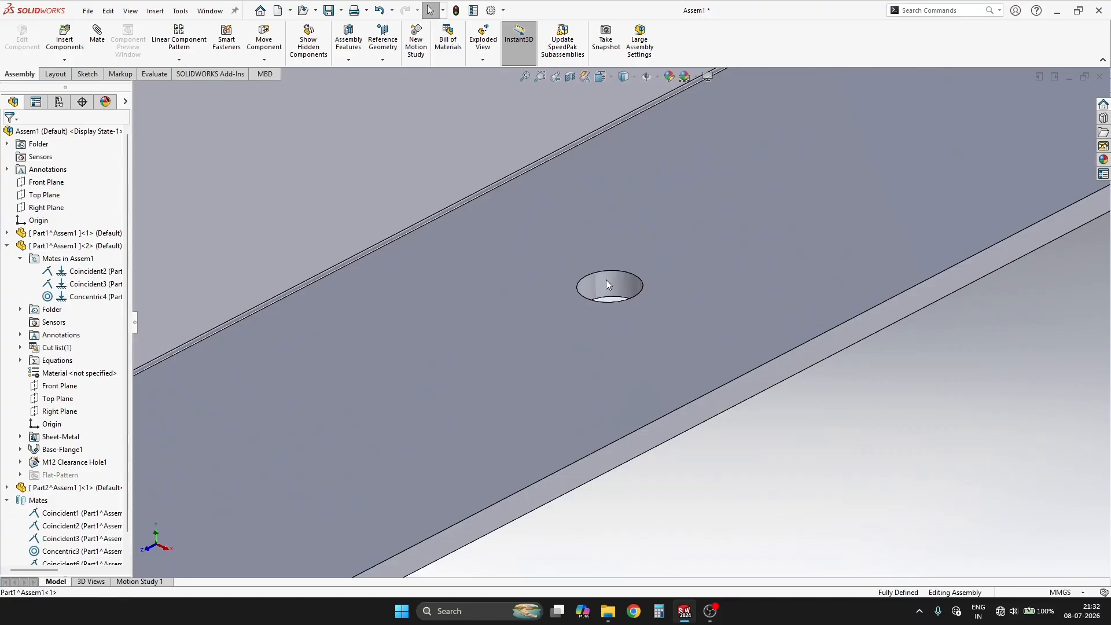
Step: Open the first channel as a separate part and open its M12 hole position sketch for editing
{"action": "left_click", "coordinate": [606, 280]}
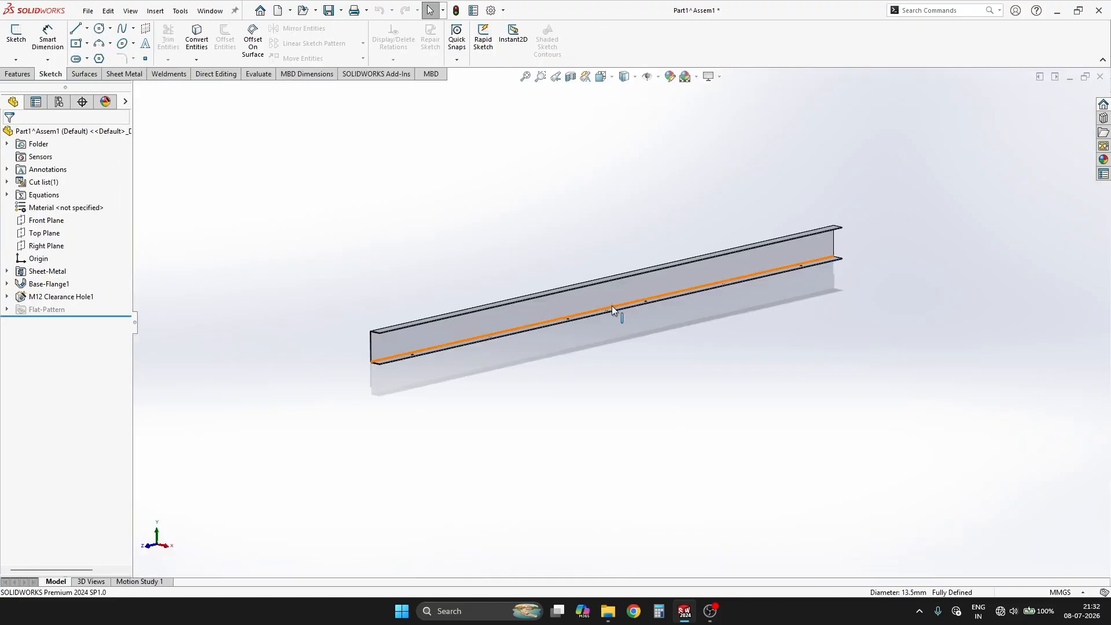
{"action": "scroll", "coordinate": [612, 305], "scroll_direction": "down", "scroll_amount": 8}
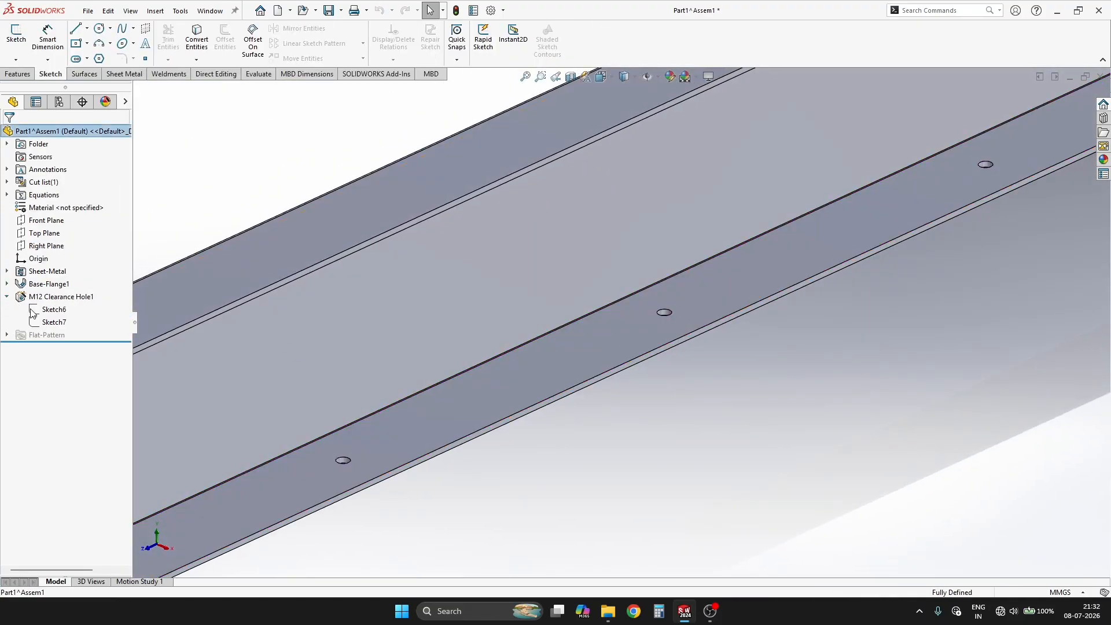
{"action": "left_click", "coordinate": [43, 310]}
{"action": "left_click", "coordinate": [51, 277]}
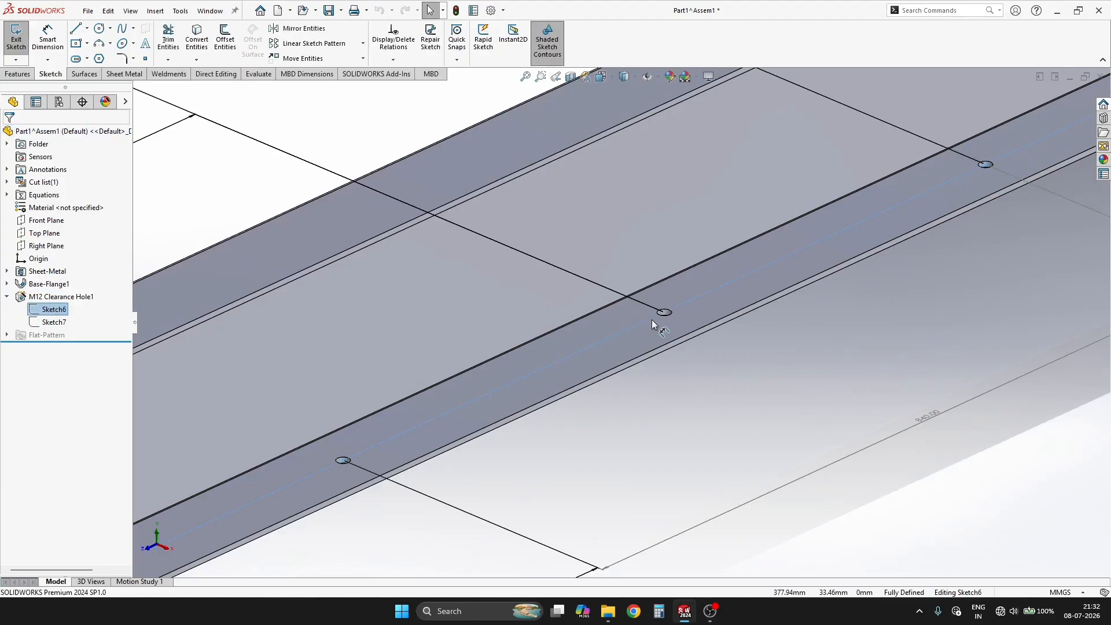
Step: Examine the hole position sketch's spacing dimensions and the extra point at the channel's mid-length
{"action": "scroll", "coordinate": [685, 296], "scroll_direction": "down", "scroll_amount": 2}
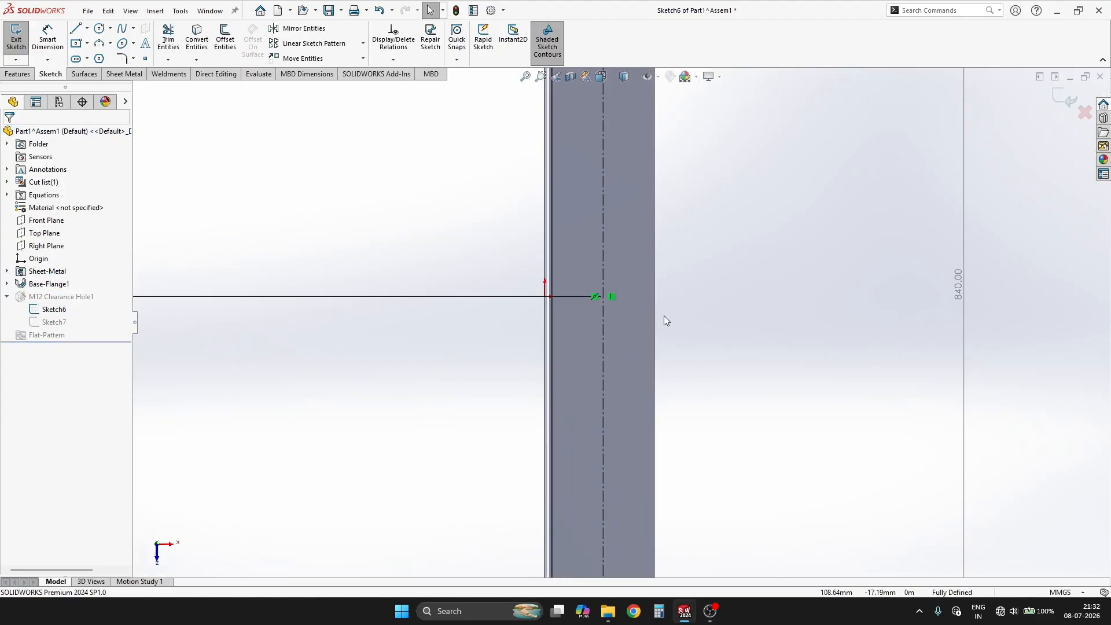
{"action": "scroll", "coordinate": [664, 317], "scroll_direction": "up", "scroll_amount": 6}
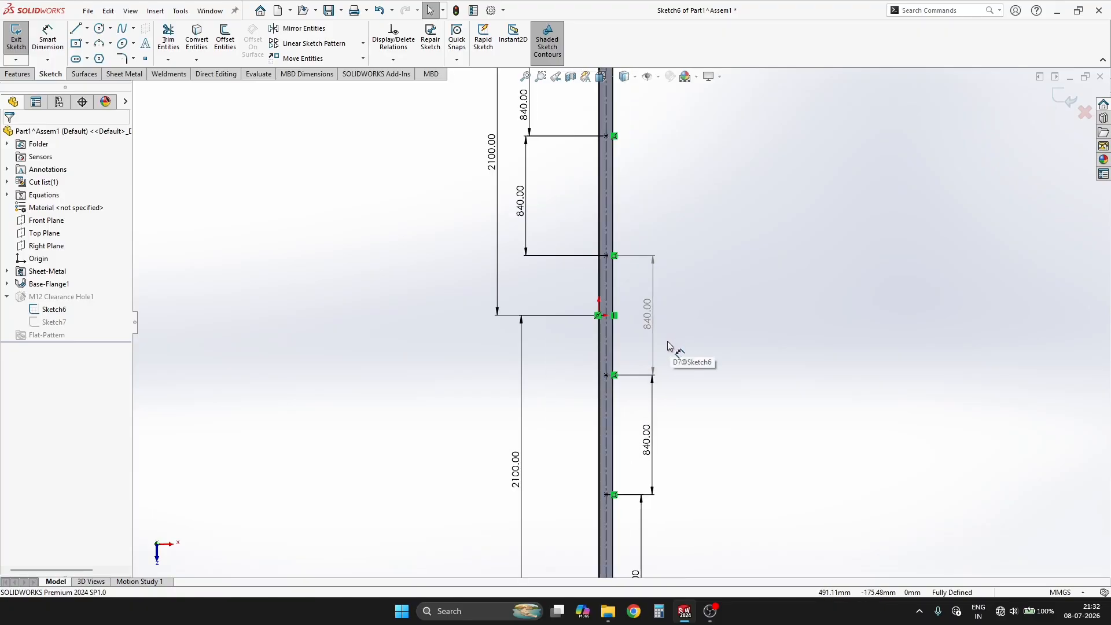
{"action": "mouse_move", "coordinate": [669, 347]}
{"action": "middle_mouse_down"}
{"action": "mouse_move", "coordinate": [669, 243]}
{"action": "mouse_move", "coordinate": [602, 146]}
{"action": "mouse_move", "coordinate": [551, 264]}
{"action": "middle_mouse_up"}
{"action": "scroll", "coordinate": [610, 339], "scroll_direction": "down", "scroll_amount": 3}
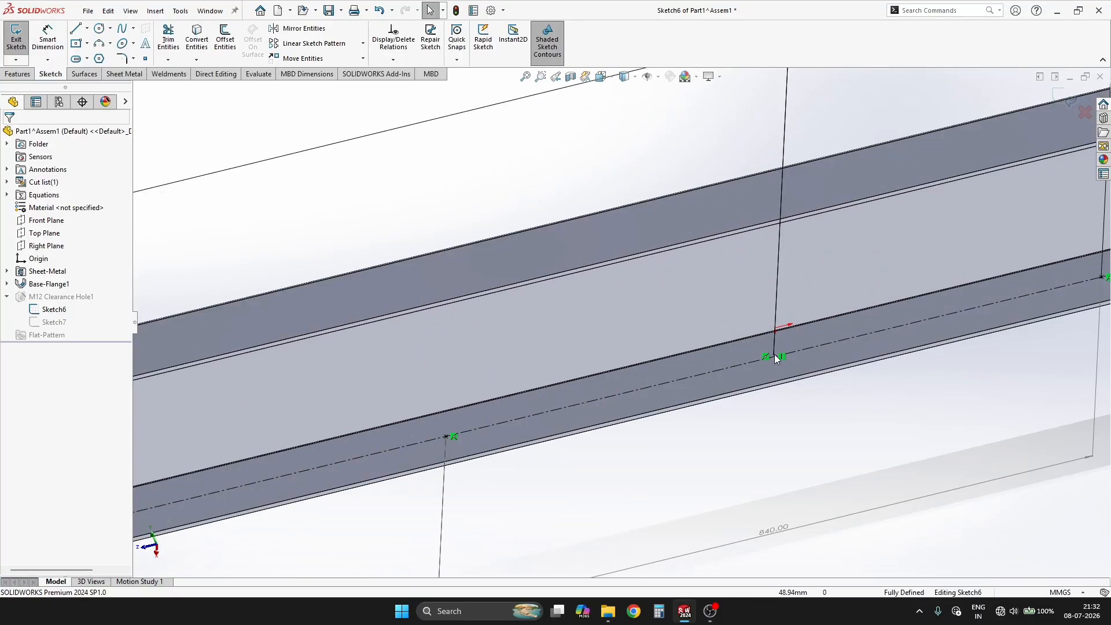
{"action": "scroll", "coordinate": [795, 376], "scroll_direction": "down", "scroll_amount": 4}
{"action": "scroll", "coordinate": [711, 334], "scroll_direction": "down", "scroll_amount": 3}
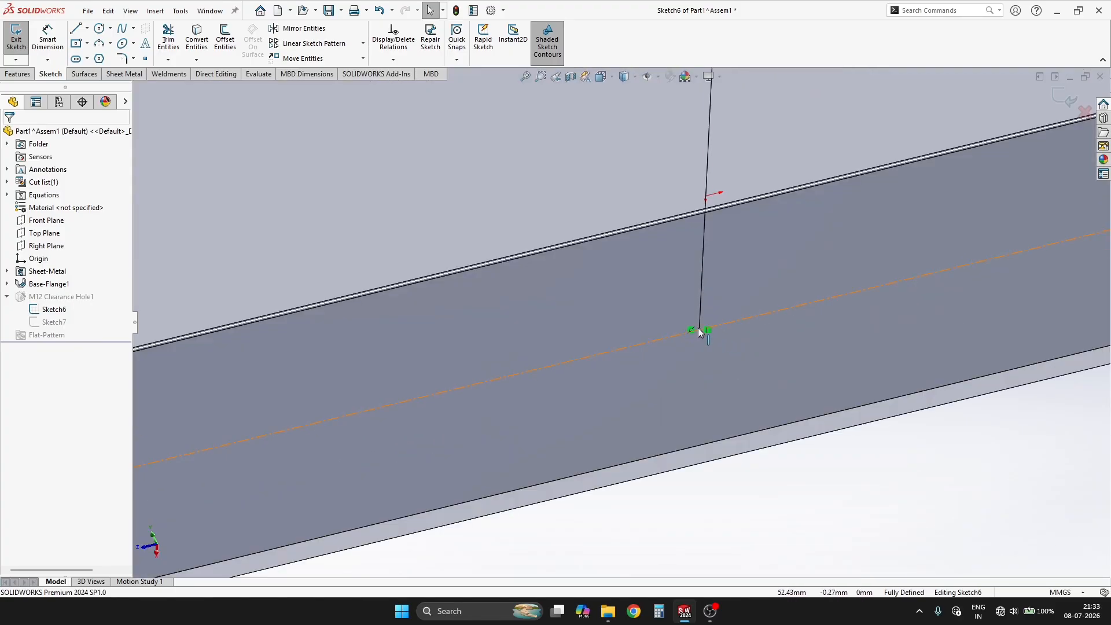
{"action": "left_click_drag", "start_coordinate": [733, 283], "coordinate": [733, 290]}
{"action": "left_click", "coordinate": [702, 283]}
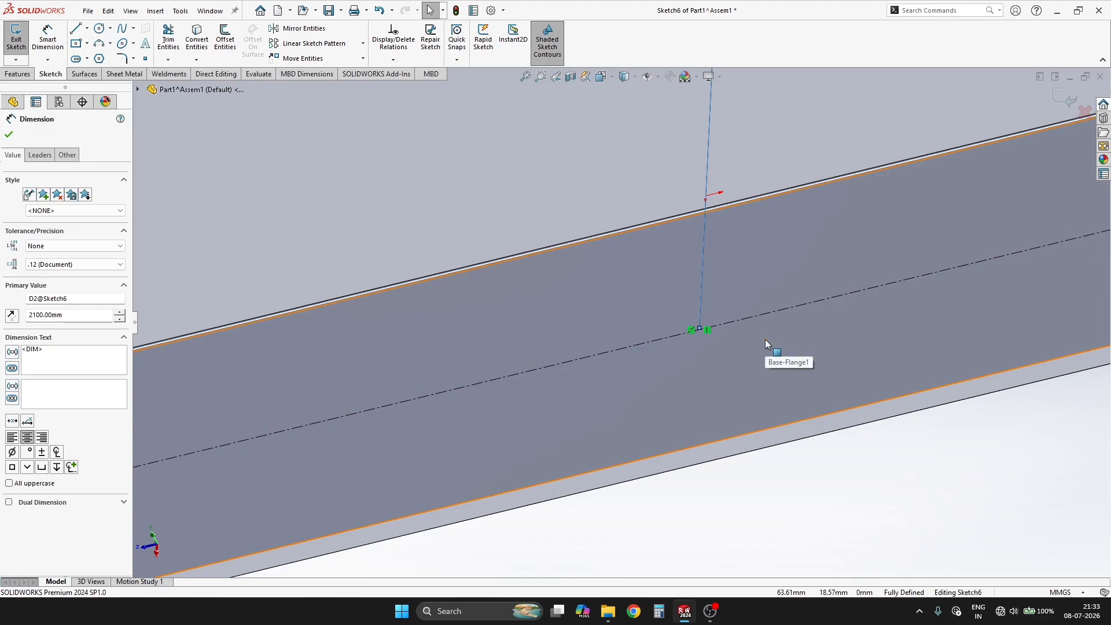
{"action": "scroll", "coordinate": [701, 337], "scroll_direction": "up", "scroll_amount": 4}
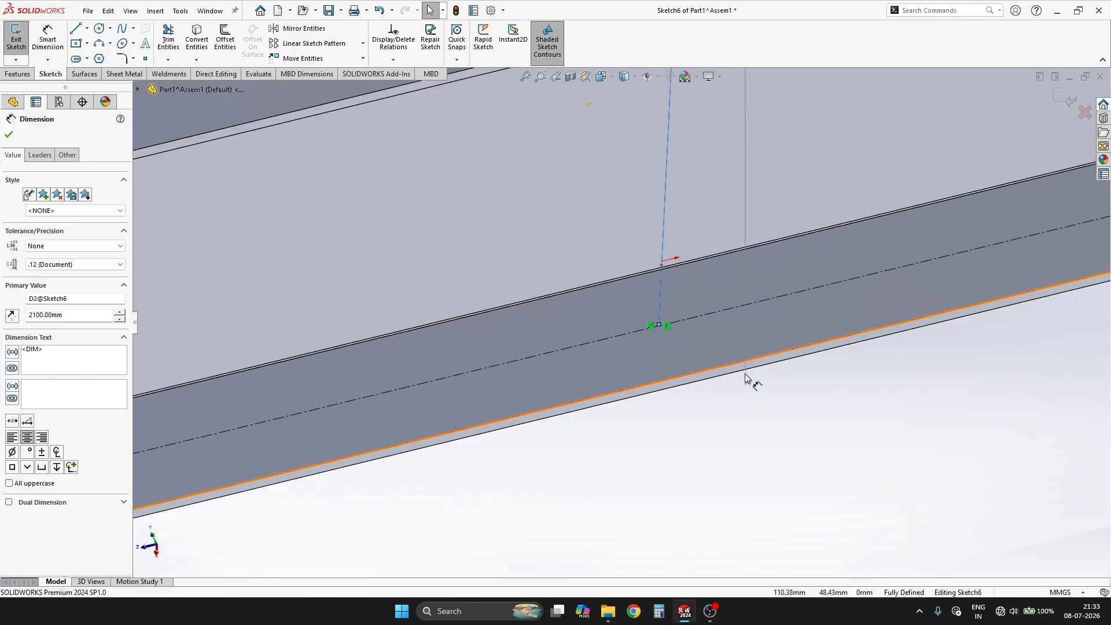
Step: Try to remove the extra mid-length point from the hole position sketch, undo the last deletion and leave the sketch
{"action": "left_click_drag", "start_coordinate": [600, 462], "coordinate": [669, 290]}
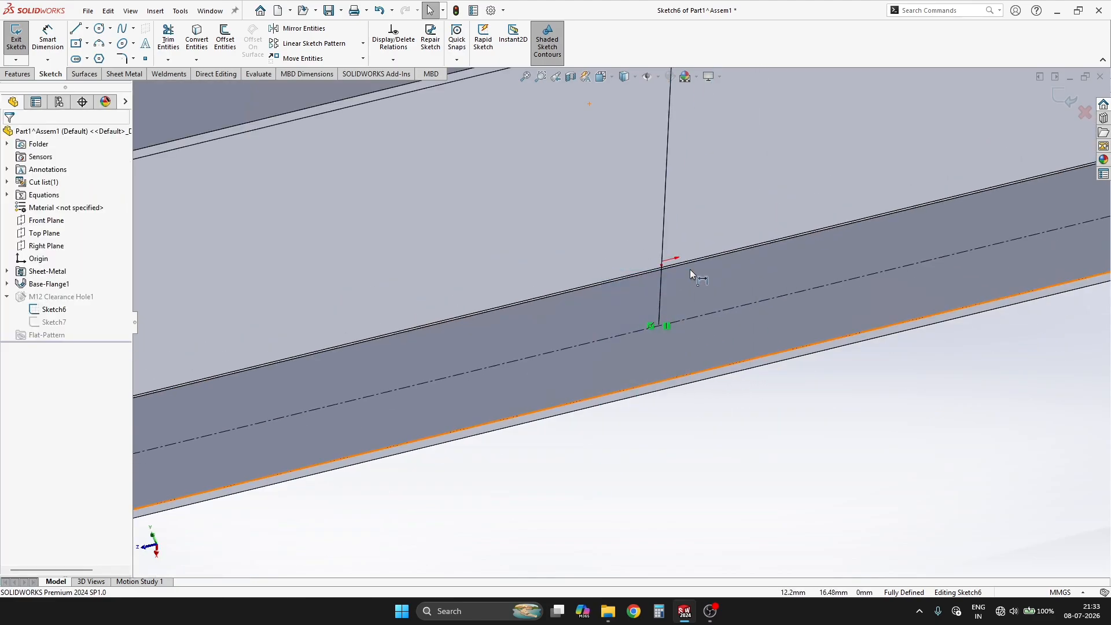
{"action": "left_click", "coordinate": [688, 319]}
{"action": "scroll", "coordinate": [666, 353], "scroll_direction": "up", "scroll_amount": 3}
{"action": "scroll", "coordinate": [625, 307], "scroll_direction": "down", "scroll_amount": 2}
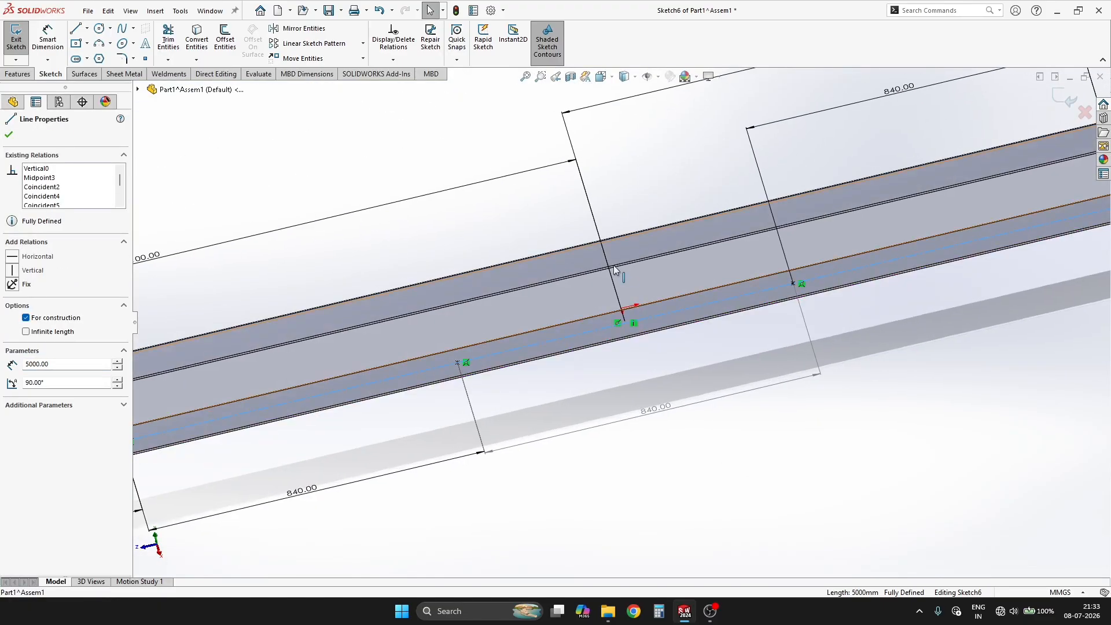
{"action": "key", "text": "Escape"}
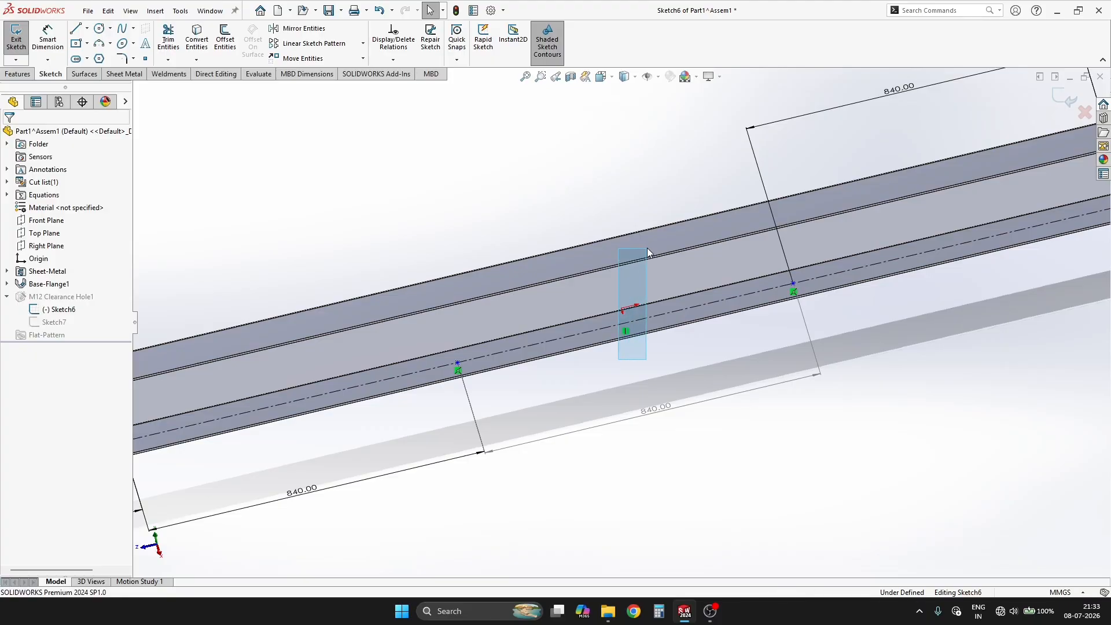
{"action": "key", "text": "ctrl+z"}
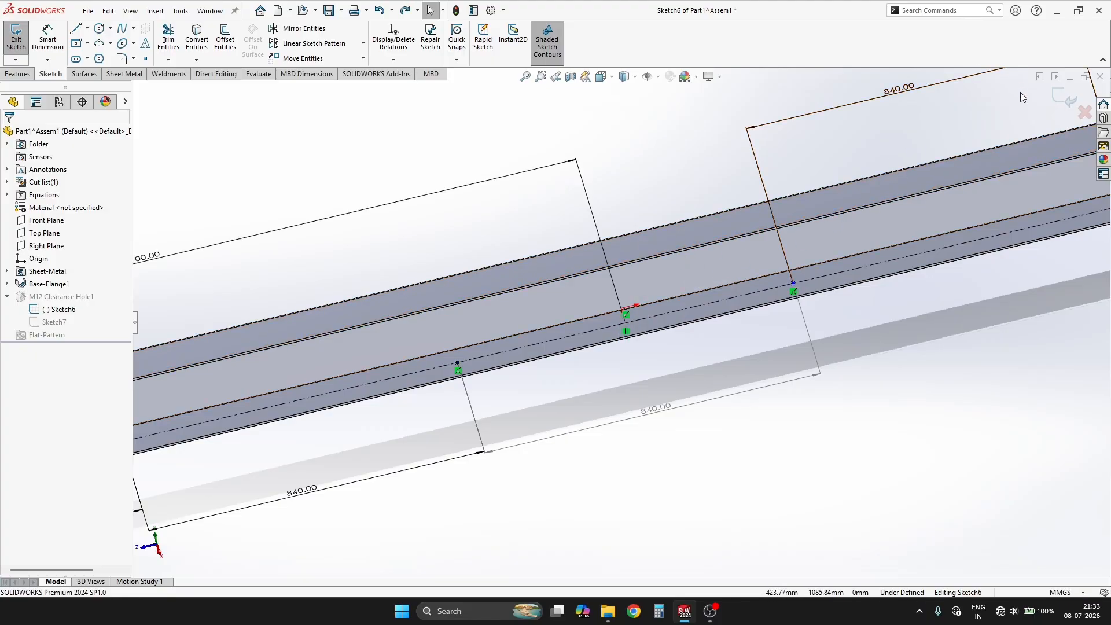
{"action": "scroll", "coordinate": [606, 328], "scroll_direction": "down", "scroll_amount": 5}
{"action": "scroll", "coordinate": [628, 291], "scroll_direction": "down", "scroll_amount": 10}
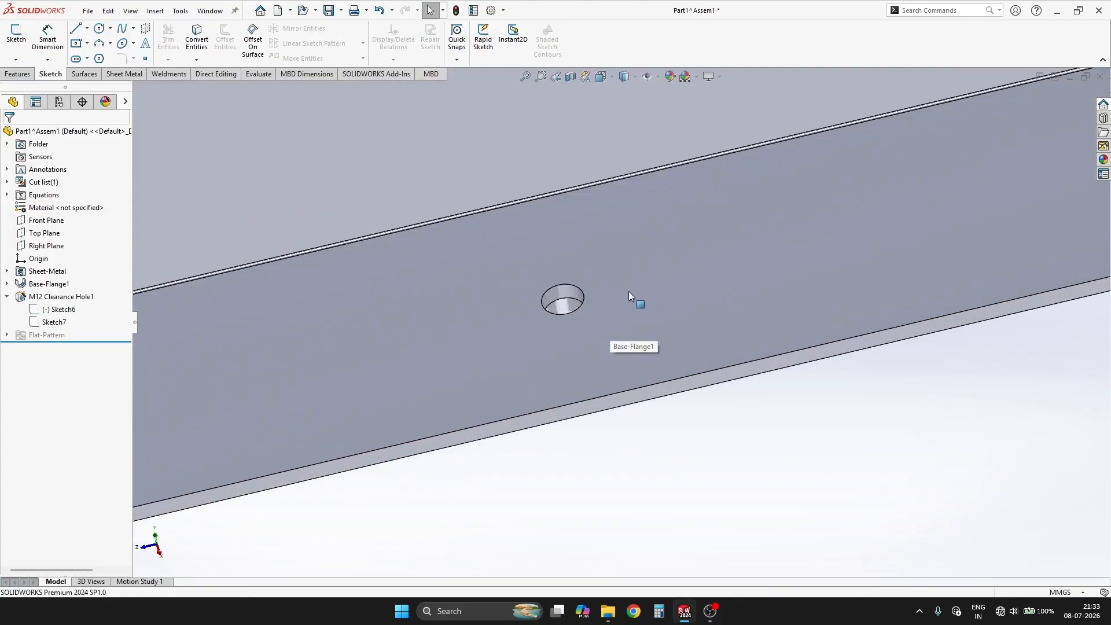
{"action": "left_click", "coordinate": [500, 296]}
{"action": "left_click", "coordinate": [532, 243]}
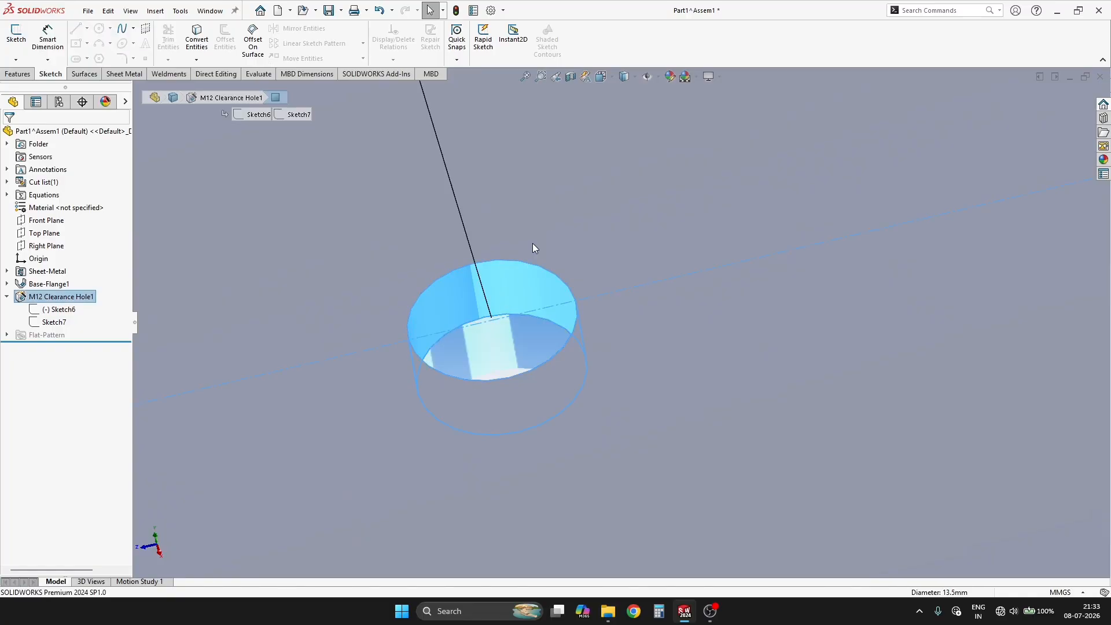
{"action": "scroll", "coordinate": [534, 247], "scroll_direction": "up", "scroll_amount": 15}
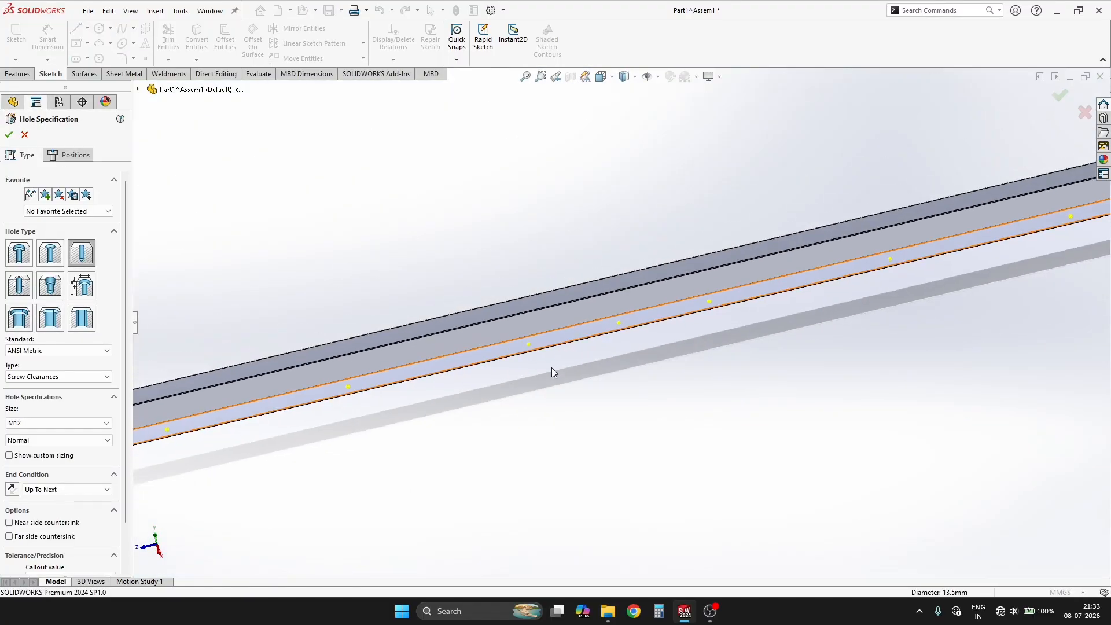
{"action": "middle_click_drag", "start_coordinate": [672, 350], "coordinate": [560, 400]}
{"action": "key", "text": "Escape"}
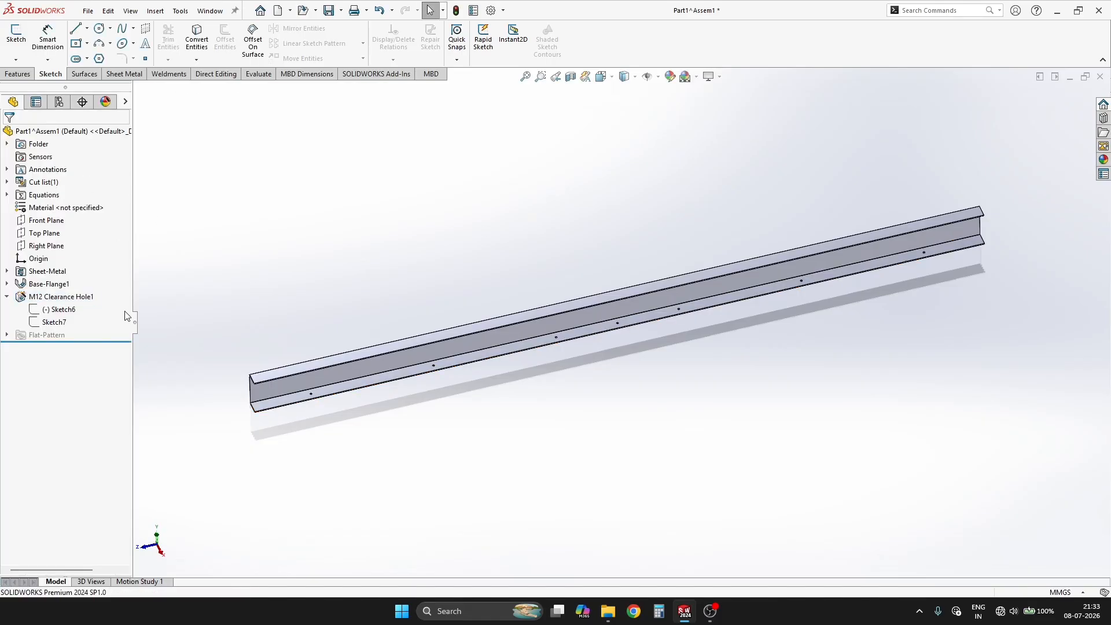
Step: Edit the M12 clearance hole's positions, delete the extra point at the channel's mid-length and accept the change
{"action": "left_click", "coordinate": [36, 298]}
{"action": "left_click", "coordinate": [81, 267]}
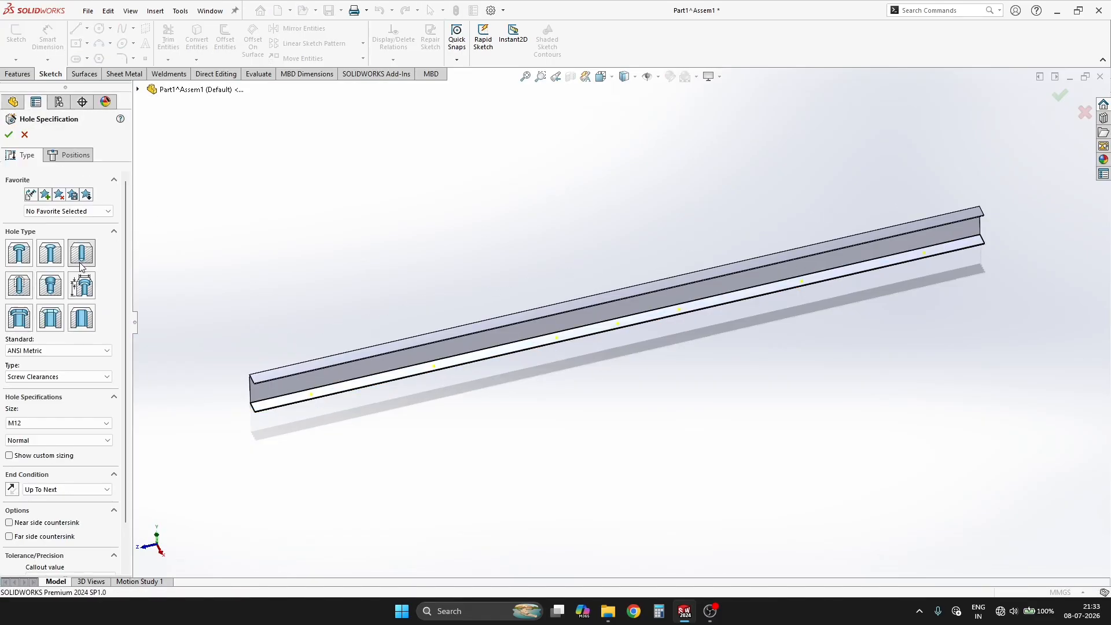
{"action": "left_click", "coordinate": [68, 155]}
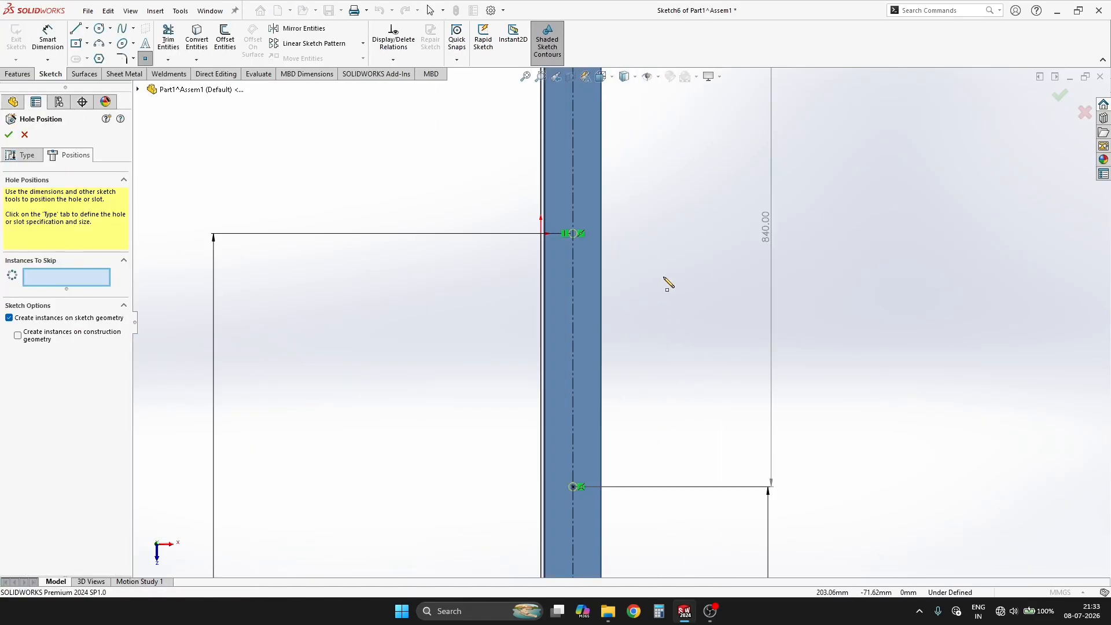
{"action": "left_click_drag", "start_coordinate": [498, 203], "coordinate": [611, 257]}
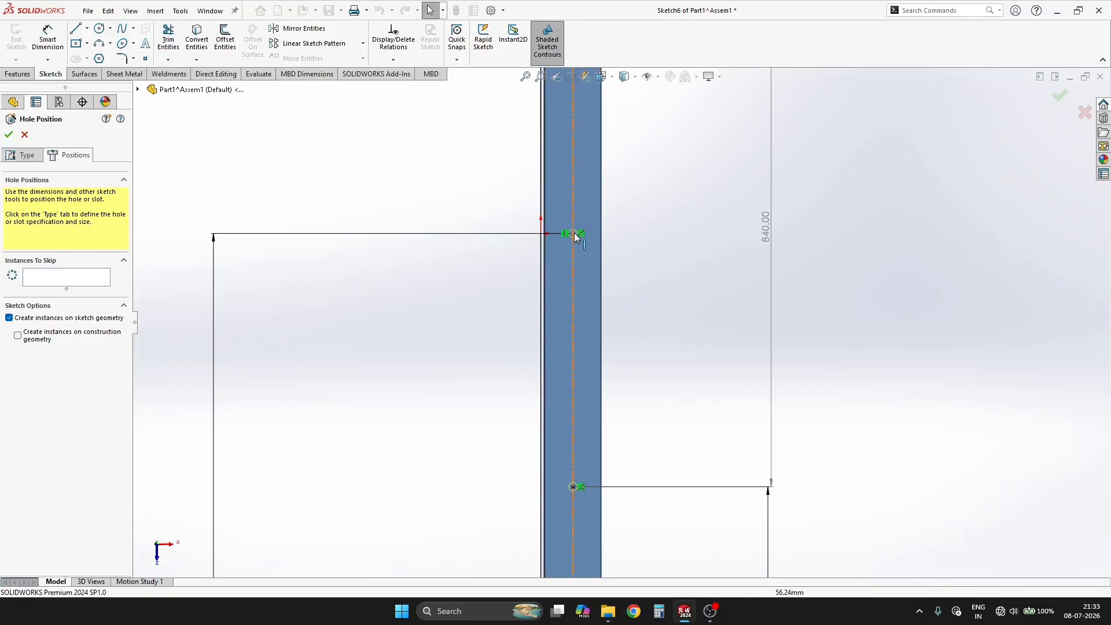
{"action": "scroll", "coordinate": [576, 257], "scroll_direction": "down", "scroll_amount": 1}
{"action": "scroll", "coordinate": [575, 252], "scroll_direction": "down", "scroll_amount": 5}
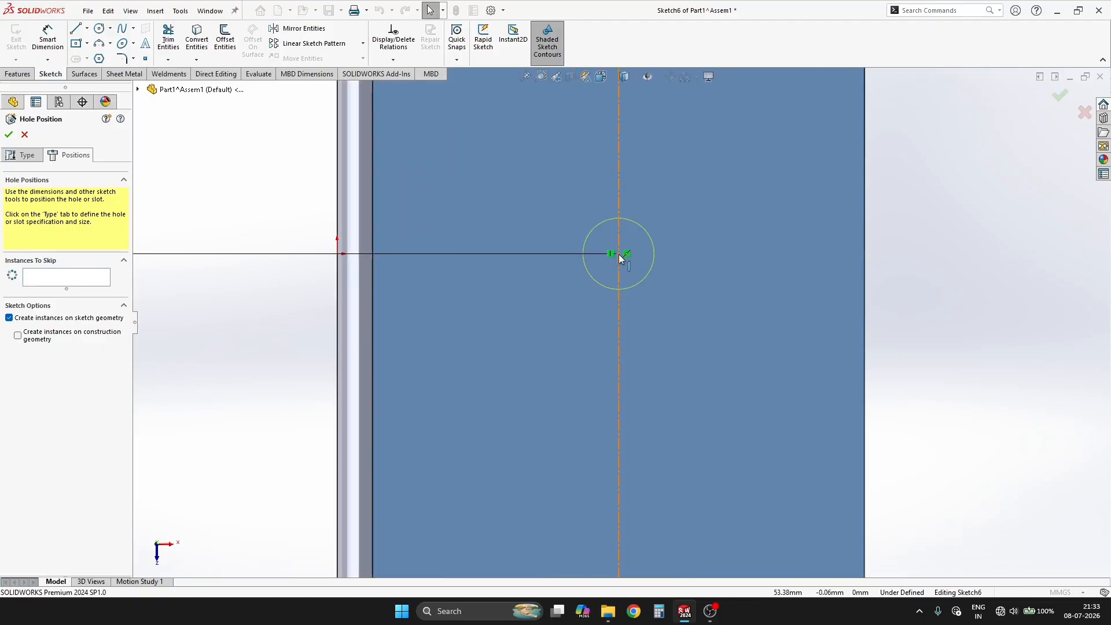
{"action": "left_click", "coordinate": [616, 272]}
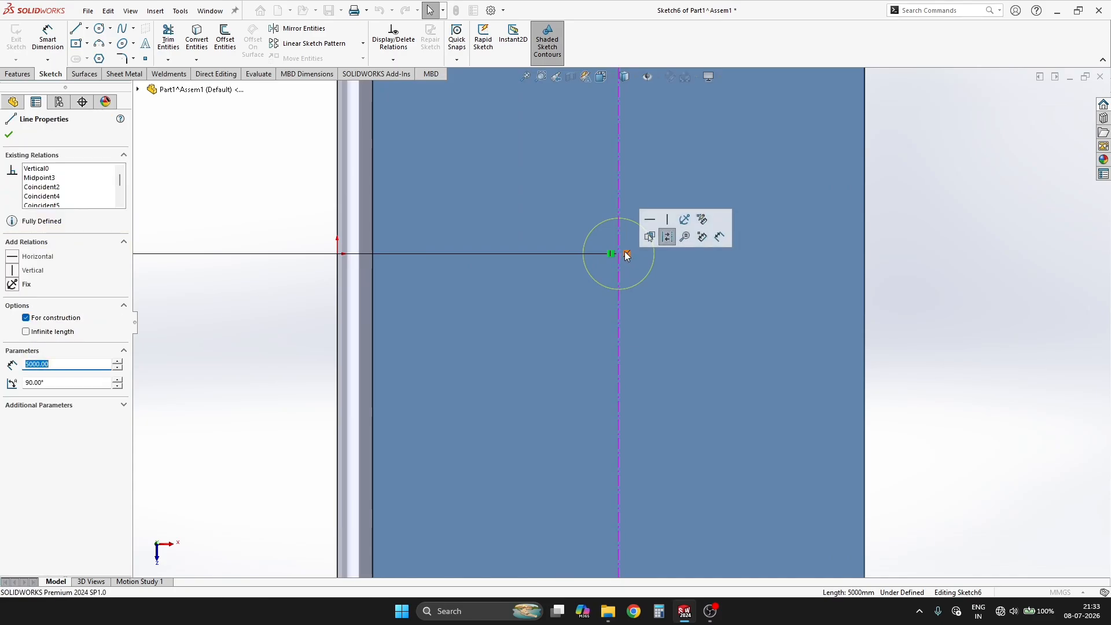
{"action": "left_click", "coordinate": [625, 253]}
{"action": "key", "text": "Delete"}
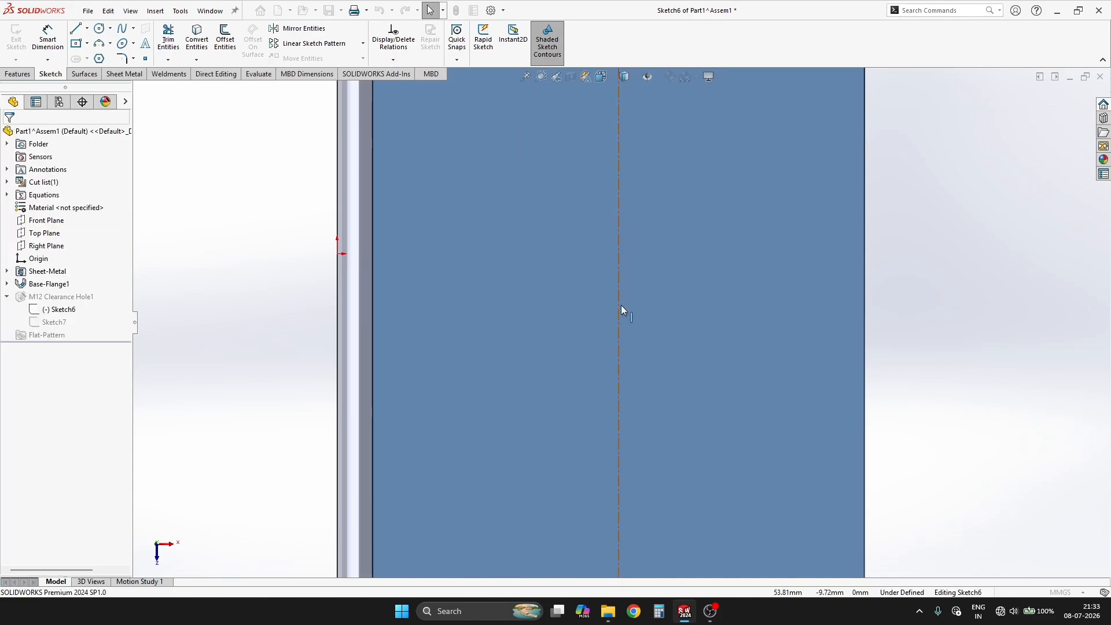
{"action": "scroll", "coordinate": [891, 245], "scroll_direction": "up", "scroll_amount": 12}
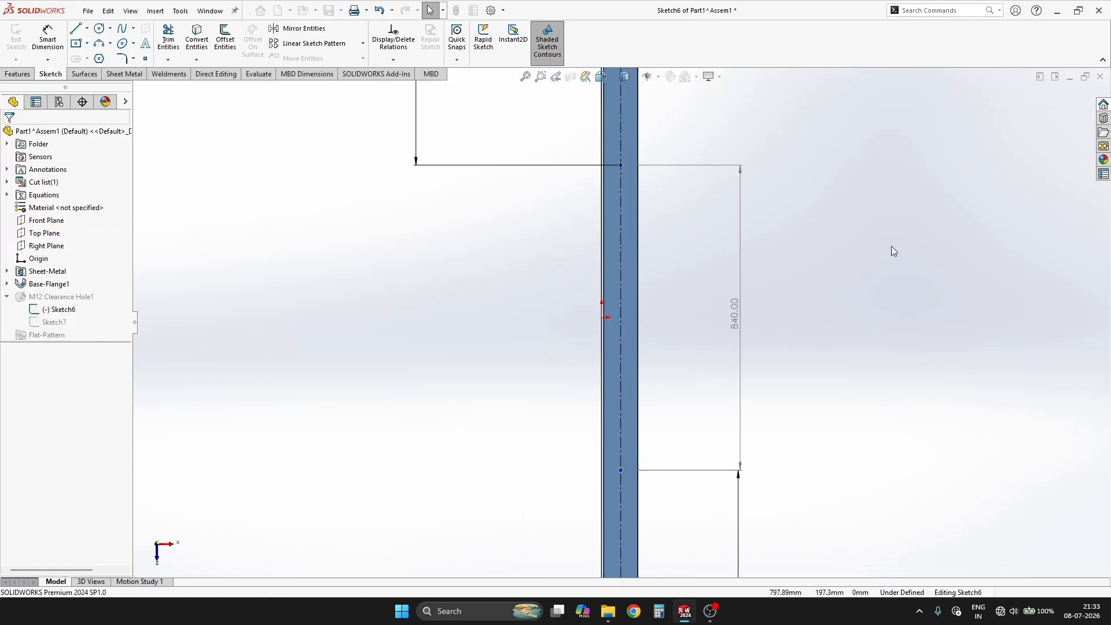
{"action": "left_click", "coordinate": [997, 197]}
{"action": "left_click", "coordinate": [1077, 99]}
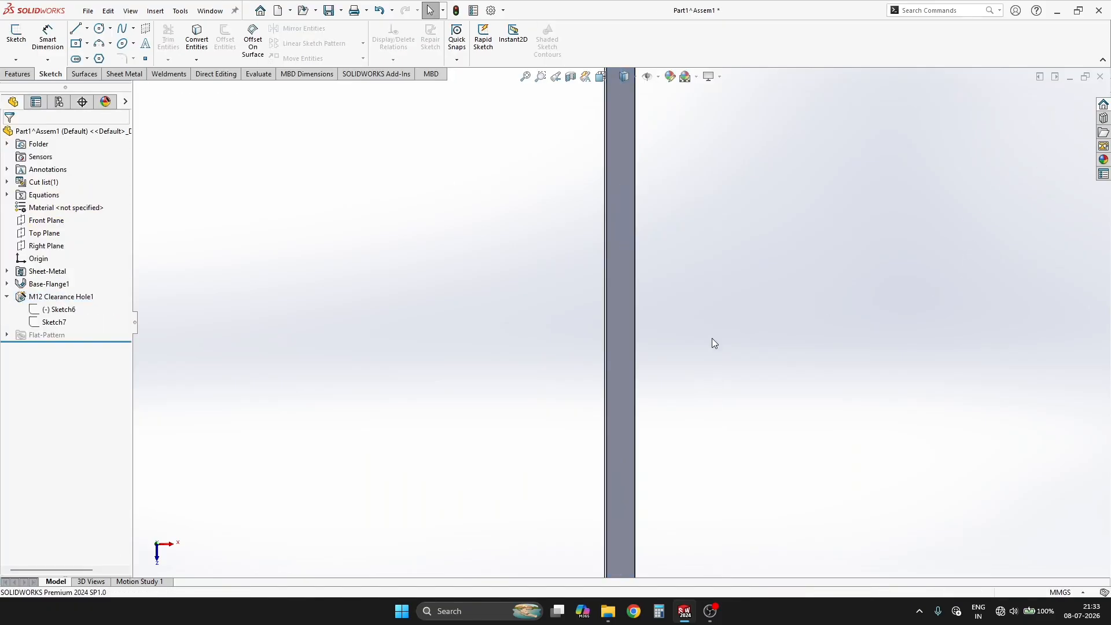
Step: Save the edited channel part, close it and return to the frame assembly
{"action": "scroll", "coordinate": [711, 341], "scroll_direction": "up", "scroll_amount": 4}
{"action": "middle_click_drag", "start_coordinate": [709, 342], "coordinate": [665, 317]}
{"action": "key", "text": "ctrl+s"}
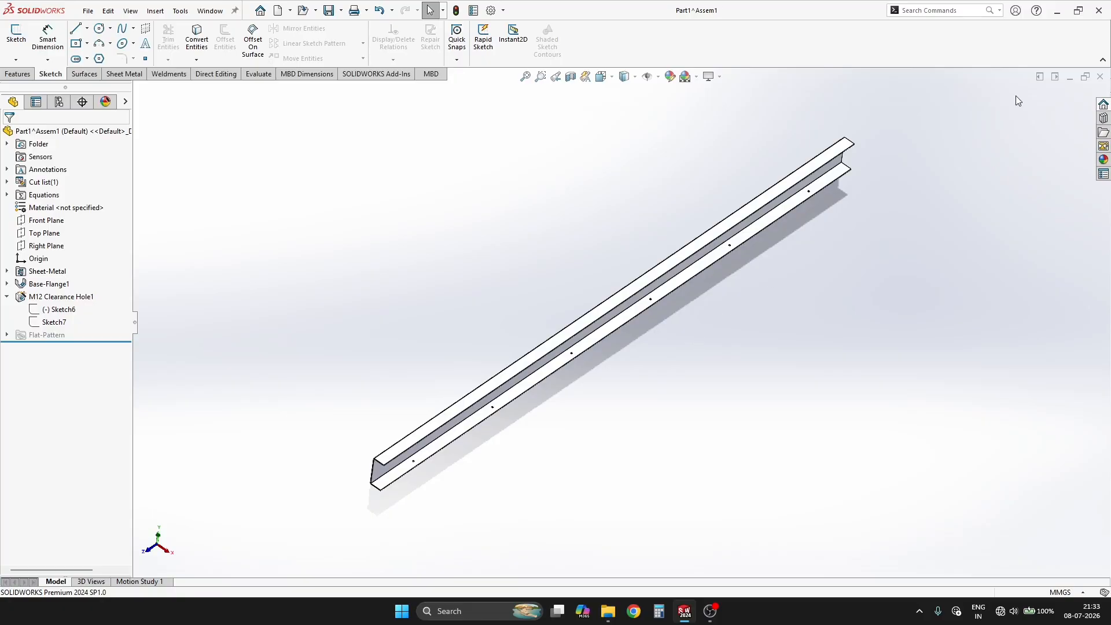
{"action": "left_click", "coordinate": [634, 313]}
{"action": "scroll", "coordinate": [501, 458], "scroll_direction": "up", "scroll_amount": 8}
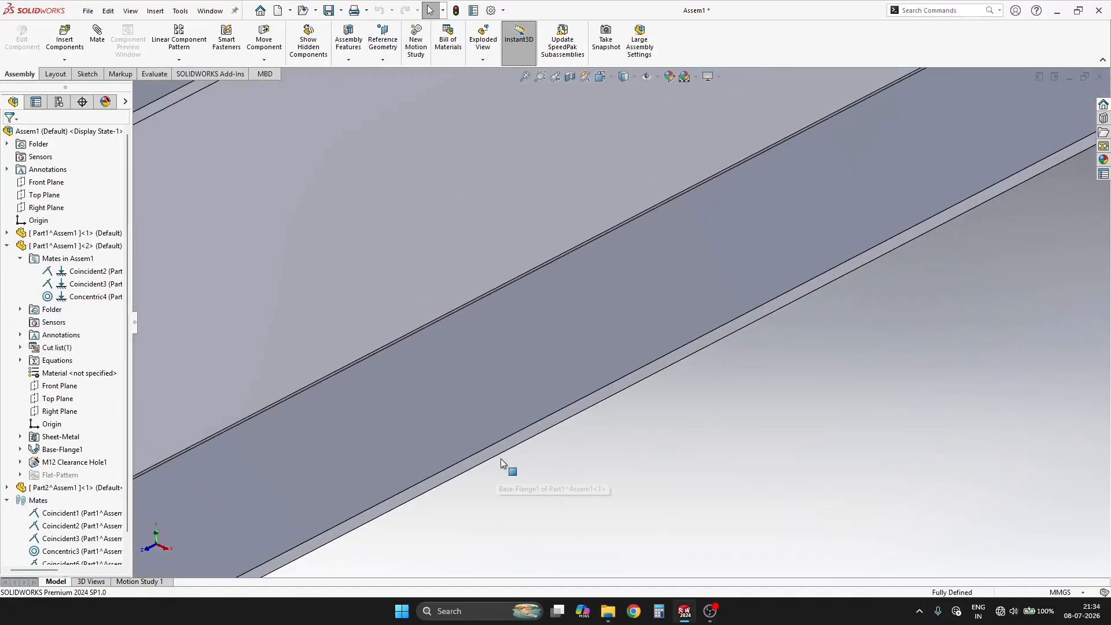
{"action": "middle_click_drag", "start_coordinate": [498, 432], "coordinate": [354, 245]}
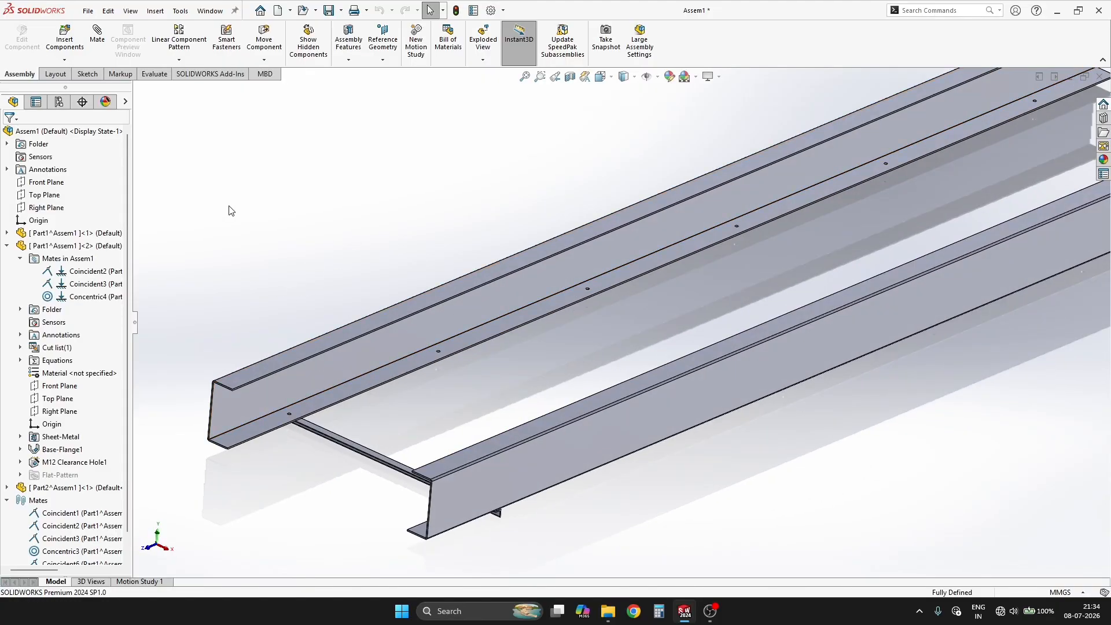
Step: Create a Pattern Driven Component Pattern of the angle iron, driven by the first channel's M12 clearance holes with Align to holes
{"action": "left_click", "coordinate": [179, 59]}
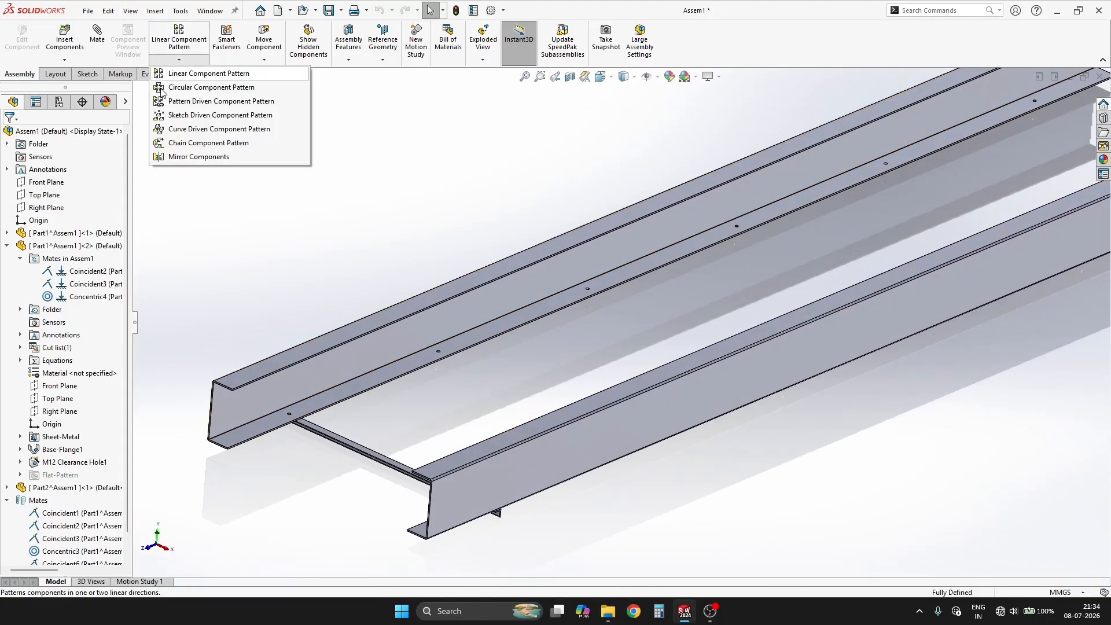
{"action": "left_click", "coordinate": [223, 102]}
{"action": "scroll", "coordinate": [373, 435], "scroll_direction": "down", "scroll_amount": 5}
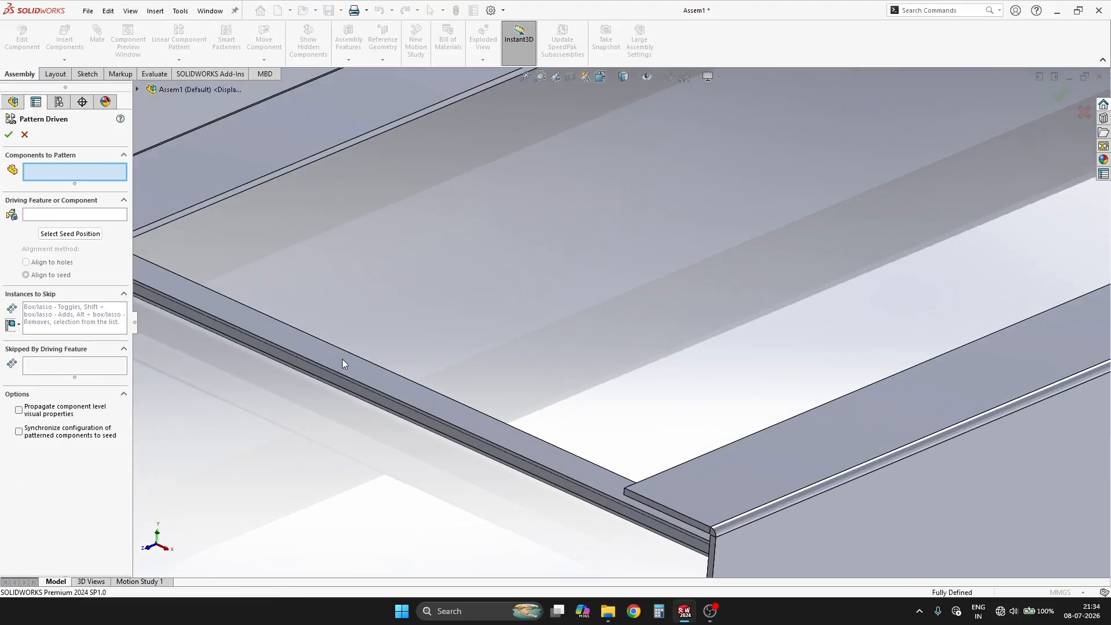
{"action": "left_click", "coordinate": [250, 353]}
{"action": "scroll", "coordinate": [768, 424], "scroll_direction": "up", "scroll_amount": 5}
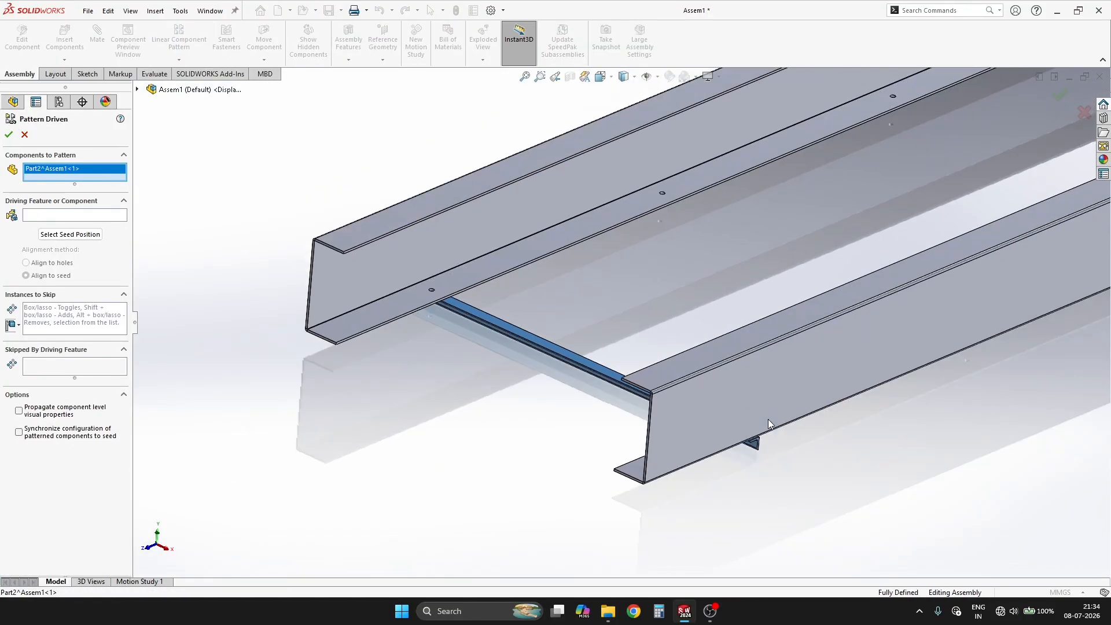
{"action": "left_click", "coordinate": [92, 217]}
{"action": "scroll", "coordinate": [636, 227], "scroll_direction": "down", "scroll_amount": 8}
{"action": "left_click", "coordinate": [554, 277]}
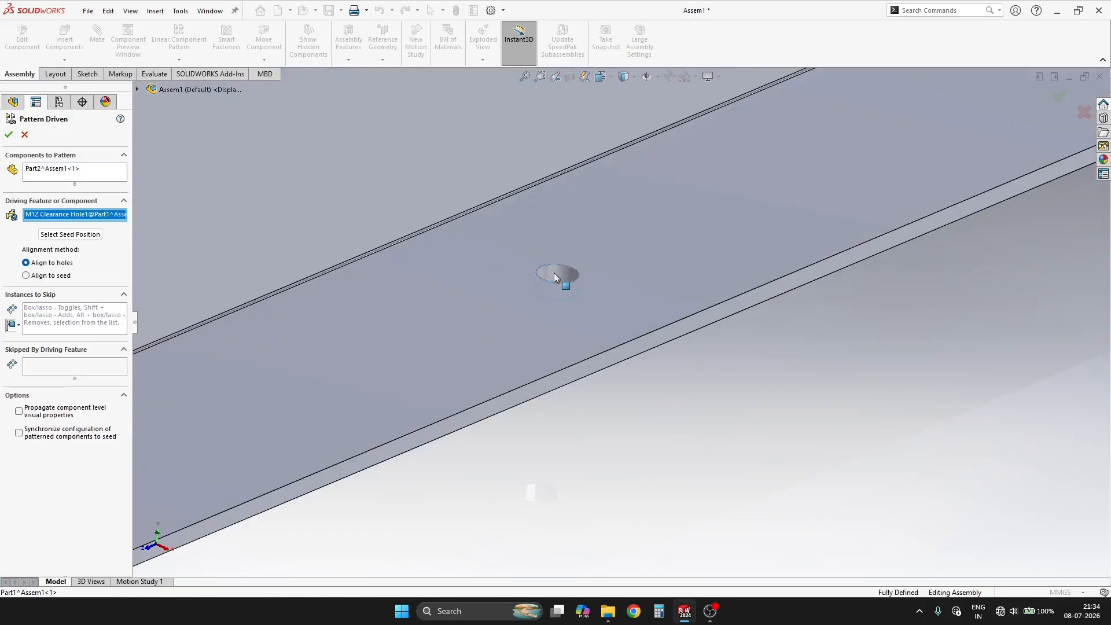
{"action": "scroll", "coordinate": [898, 297], "scroll_direction": "up", "scroll_amount": 10}
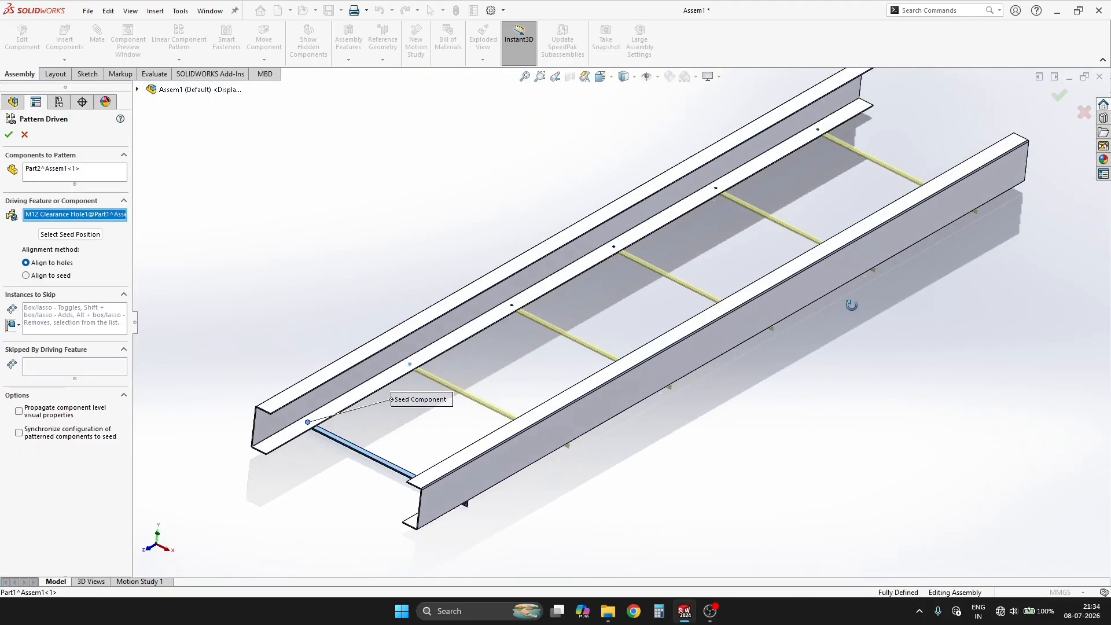
{"action": "mouse_move", "coordinate": [520, 437]}
{"action": "middle_mouse_down"}
{"action": "mouse_move", "coordinate": [505, 370]}
{"action": "mouse_move", "coordinate": [512, 423]}
{"action": "middle_mouse_up"}
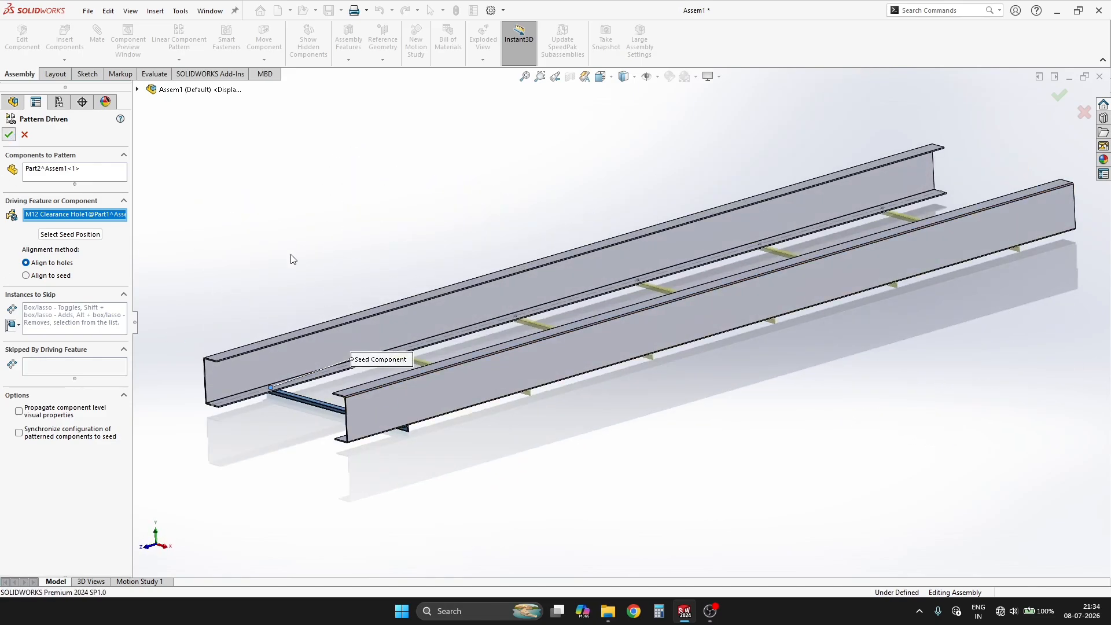
{"action": "middle_click_drag", "start_coordinate": [490, 375], "coordinate": [530, 458]}
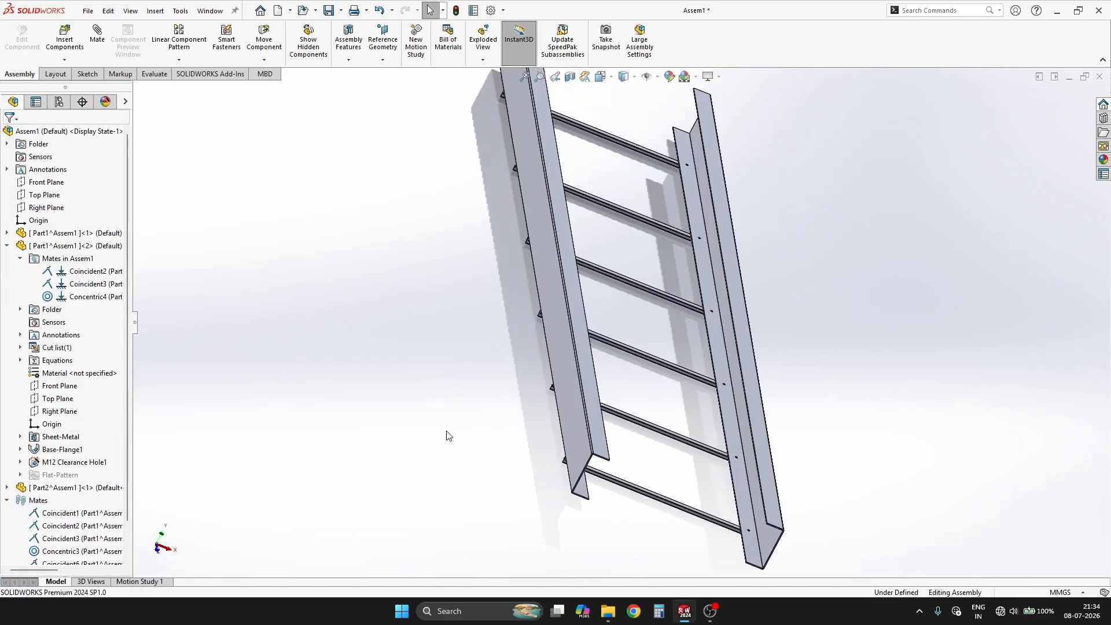